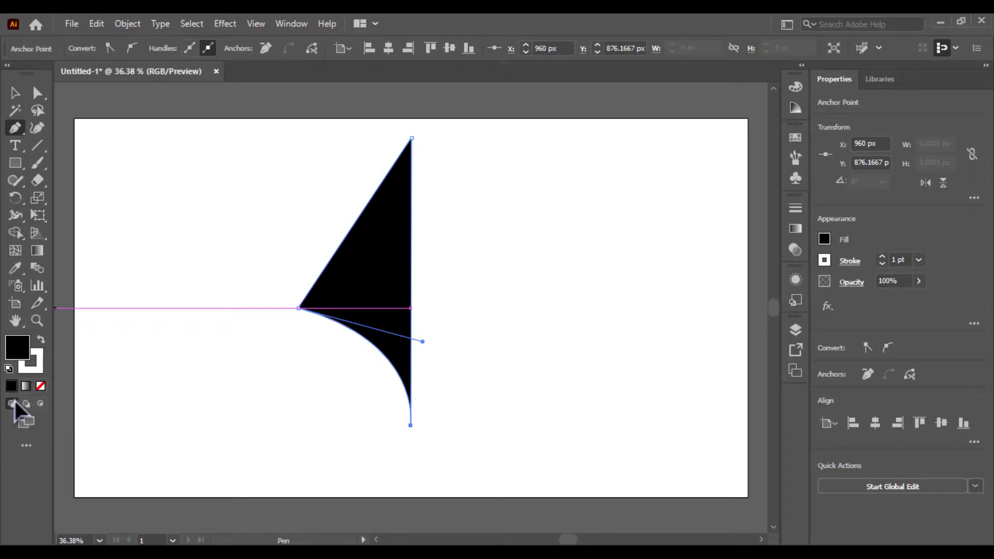
Remove the stroke from the black half-shape and move it toward the left part of the artboard
{"action": "left_click", "coordinate": [34, 369]}
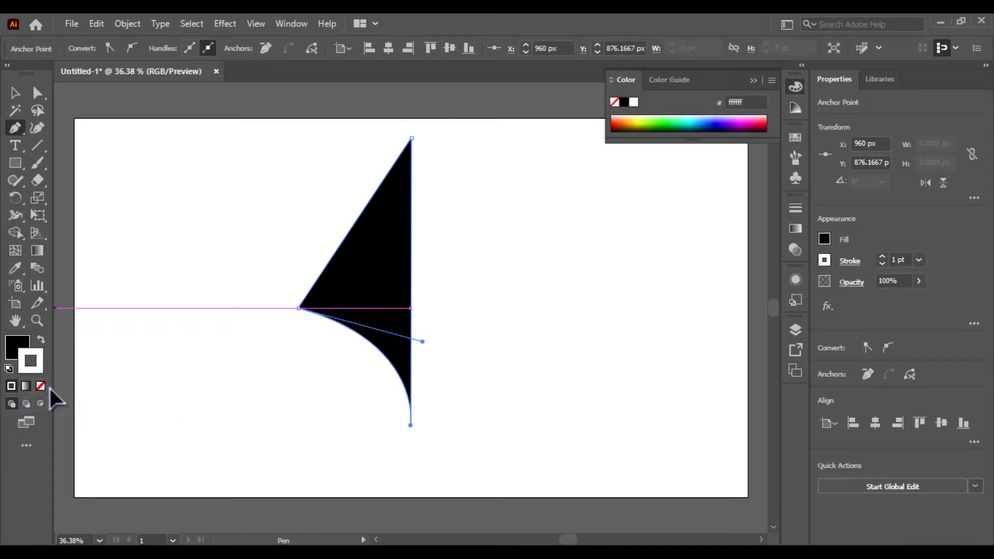
{"action": "left_click", "coordinate": [22, 95]}
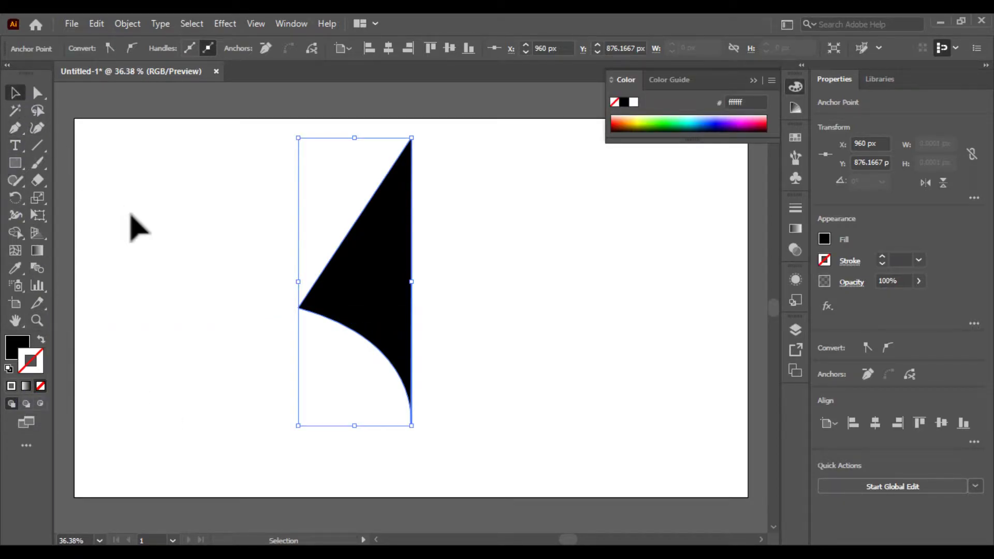
{"action": "left_click", "coordinate": [129, 217]}
{"action": "left_click_drag", "start_coordinate": [351, 295], "coordinate": [262, 315]}
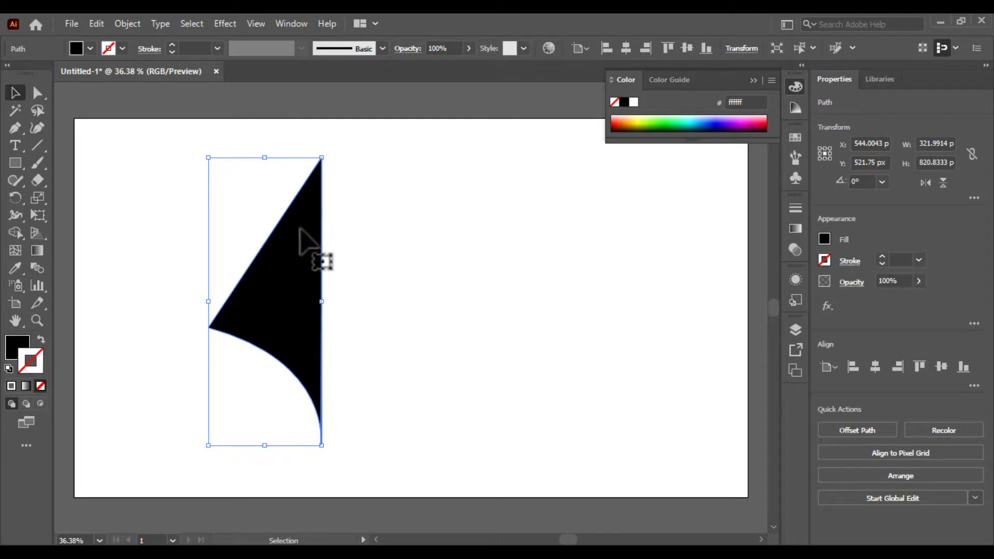
Reflect a copy of the half-shape across the vertical axis and place it beside the original with a narrow gap
{"action": "right_click", "coordinate": [300, 229]}
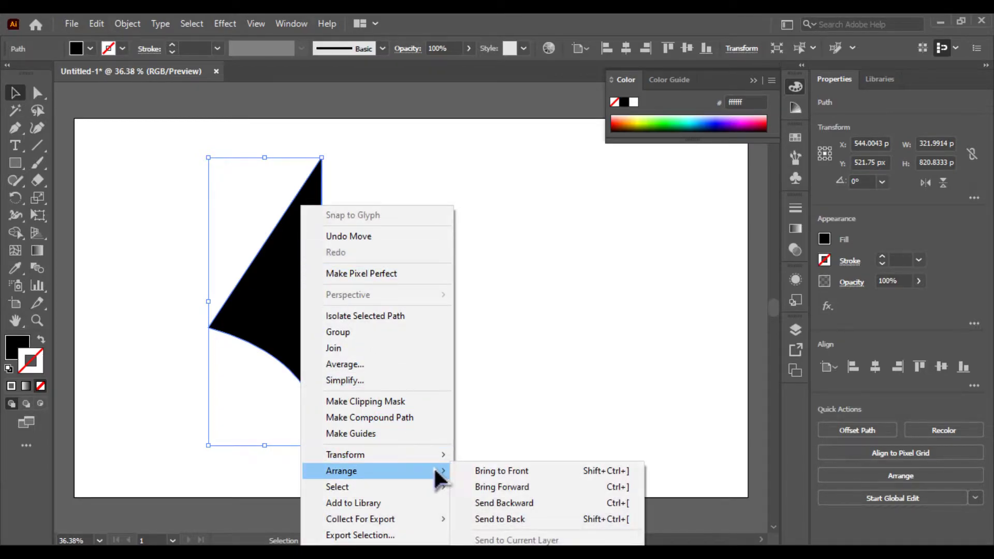
{"action": "mouse_move", "coordinate": [446, 457]}
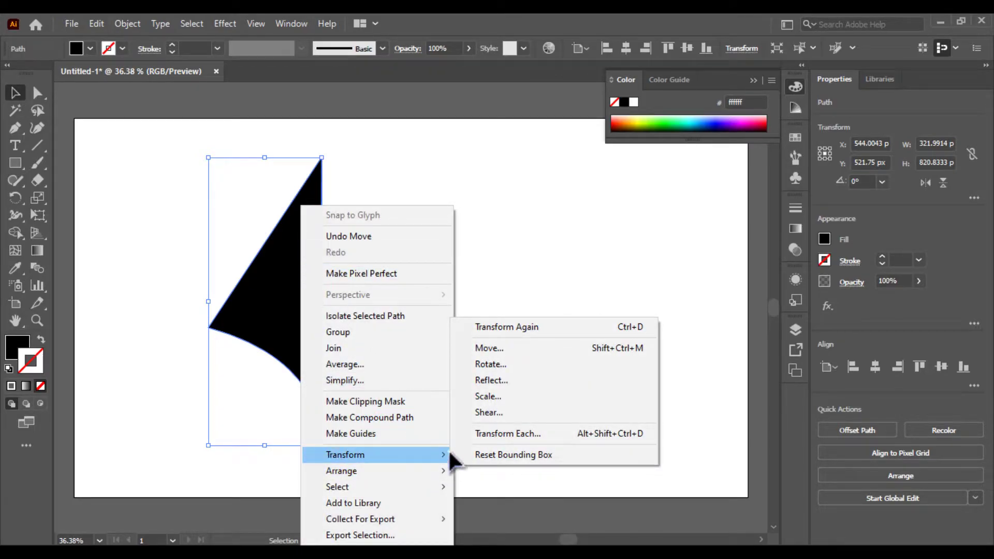
{"action": "left_click", "coordinate": [480, 380]}
{"action": "left_click", "coordinate": [420, 378]}
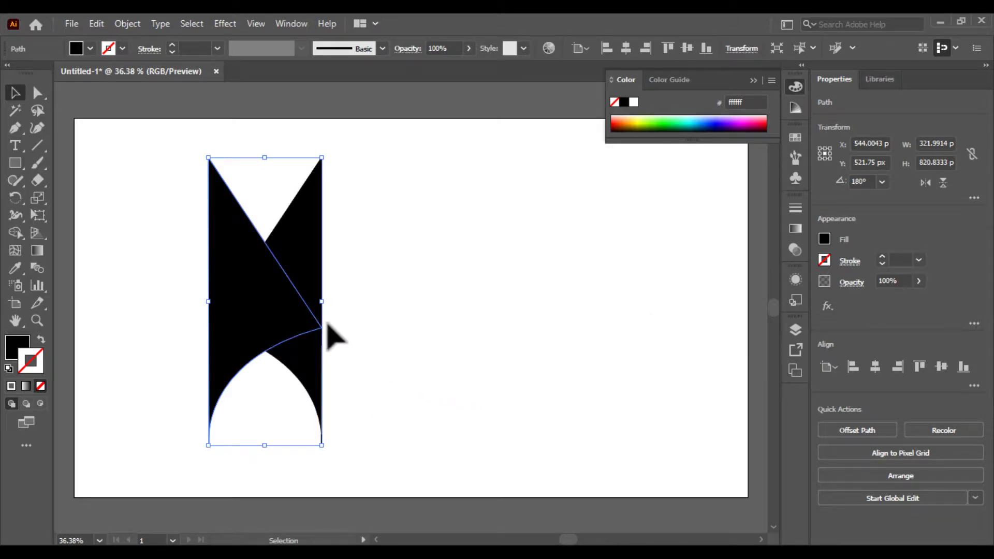
{"action": "left_click_drag", "start_coordinate": [265, 302], "coordinate": [366, 307]}
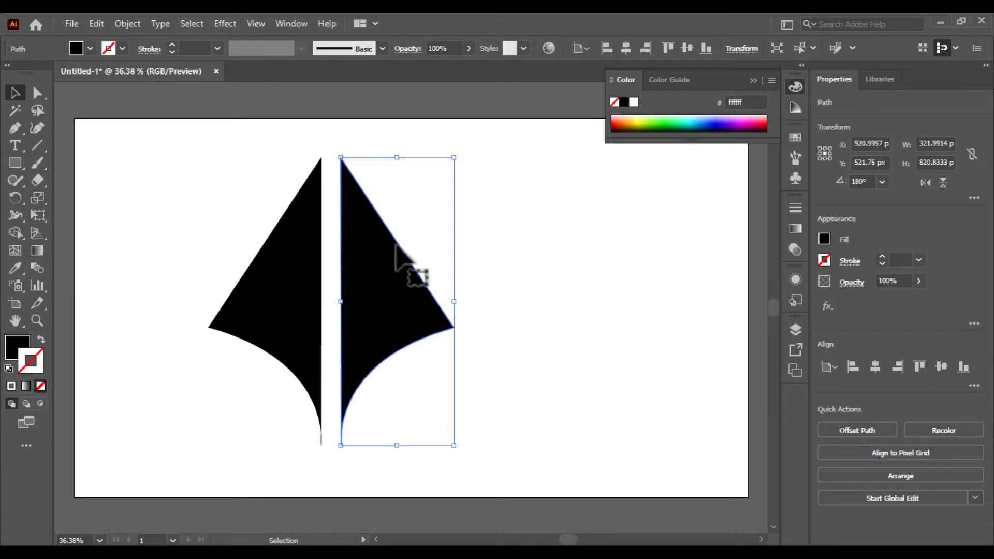
Stretch both halves upward together, scale them down to about 377 × 535 px, and place them near the artboard's center
{"action": "left_click_drag", "start_coordinate": [510, 235], "coordinate": [193, 395]}
{"action": "left_click_drag", "start_coordinate": [332, 158], "coordinate": [331, 98]}
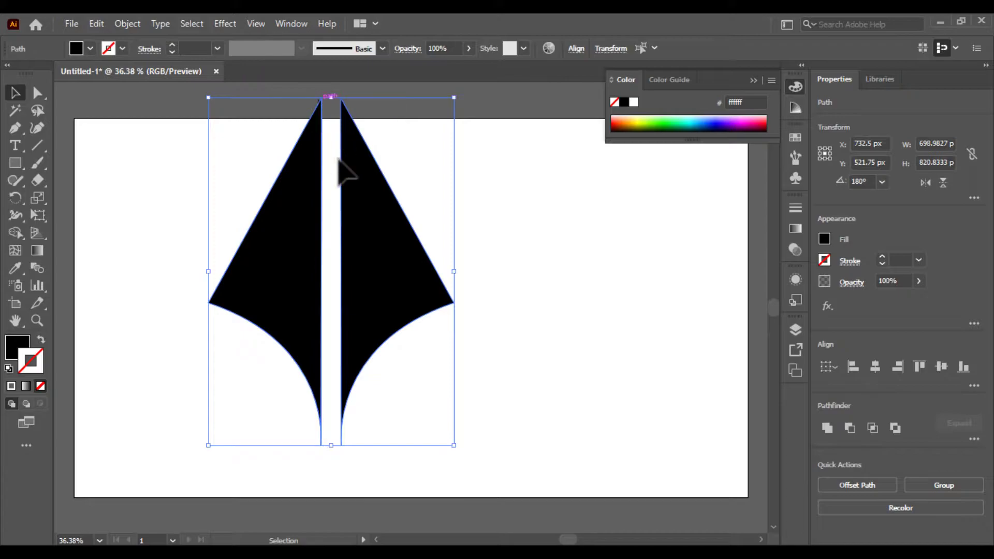
{"action": "left_click_drag", "start_coordinate": [368, 268], "coordinate": [421, 315]}
{"action": "left_click_drag", "start_coordinate": [508, 143], "coordinate": [454, 208]}
{"action": "left_click_drag", "start_coordinate": [384, 224], "coordinate": [386, 203]}
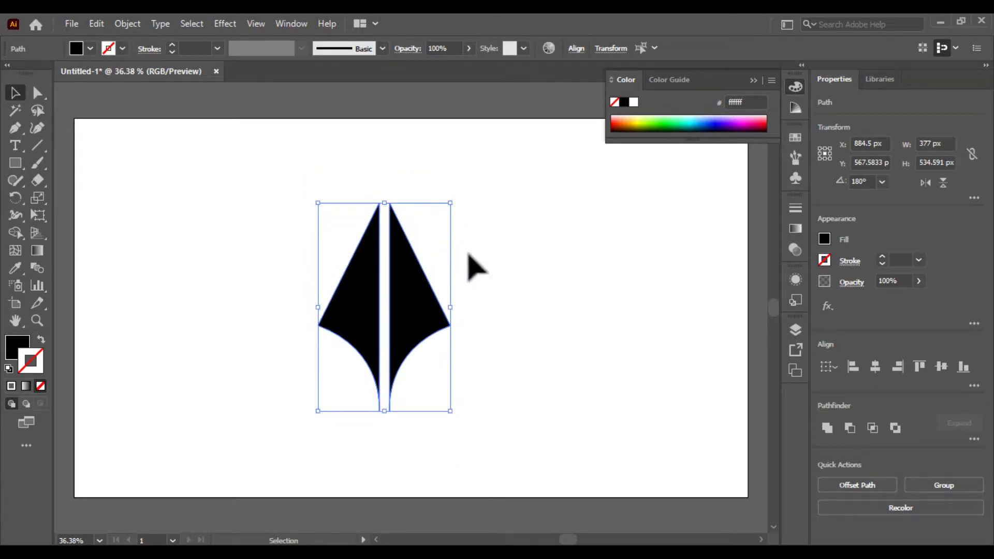
Narrow the gap between the two halves and adjust the pair to about 363 × 594 px
{"action": "left_click", "coordinate": [499, 275]}
{"action": "key", "text": "ctrl+plus"}
{"action": "key", "text": "ctrl+plus"}
{"action": "key", "text": "ctrl+plus"}
{"action": "left_click_drag", "start_coordinate": [403, 296], "coordinate": [435, 182]}
{"action": "mouse_move", "coordinate": [415, 333]}
{"action": "left_mouse_down"}
{"action": "mouse_move", "coordinate": [388, 330]}
{"action": "mouse_move", "coordinate": [401, 331]}
{"action": "left_mouse_up"}
{"action": "left_click_drag", "start_coordinate": [426, 391], "coordinate": [423, 400]}
{"action": "left_click", "coordinate": [472, 404]}
Examine the thin tails at the bottom of the two halves
{"action": "key", "text": "ctrl+minus"}
{"action": "key", "text": "ctrl+minus"}
{"action": "key", "text": "ctrl+equal"}
{"action": "key", "text": "ctrl+equal"}
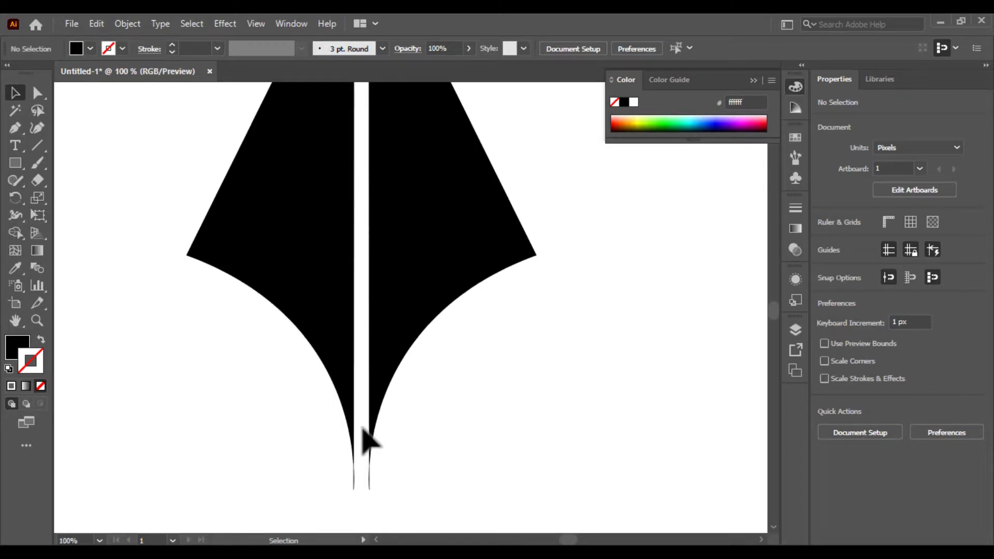
{"action": "key", "text": "ctrl+equal"}
{"action": "key", "text": "ctrl+equal"}
{"action": "left_click_drag", "start_coordinate": [362, 422], "coordinate": [370, 356]}
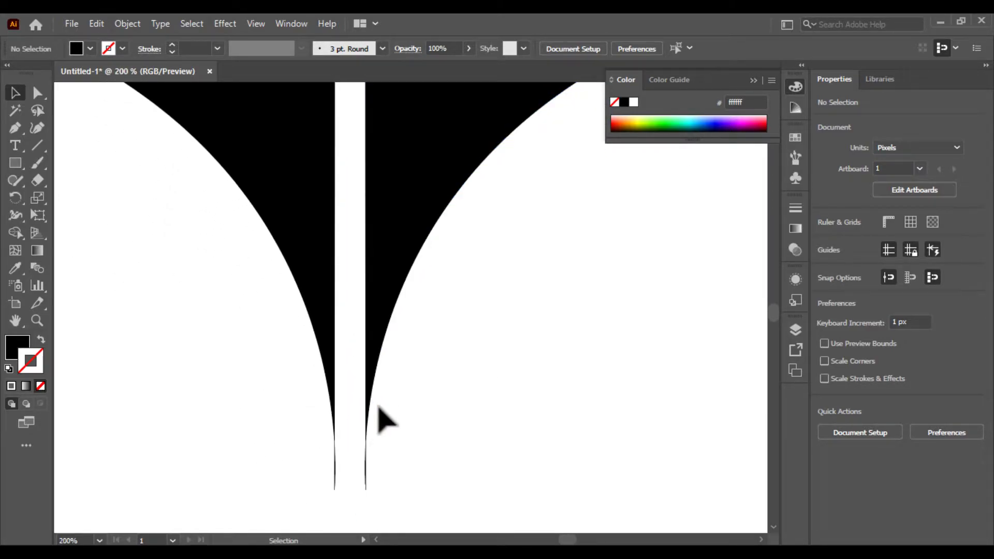
{"action": "key", "text": "ctrl+minus"}
{"action": "key", "text": "ctrl+minus"}
{"action": "key", "text": "ctrl+minus"}
{"action": "key", "text": "ctrl+minus"}
{"action": "key", "text": "ctrl+minus"}
{"action": "key", "text": "ctrl+equal"}
{"action": "scroll", "coordinate": [379, 407], "scroll_direction": "up", "scroll_amount": 4}
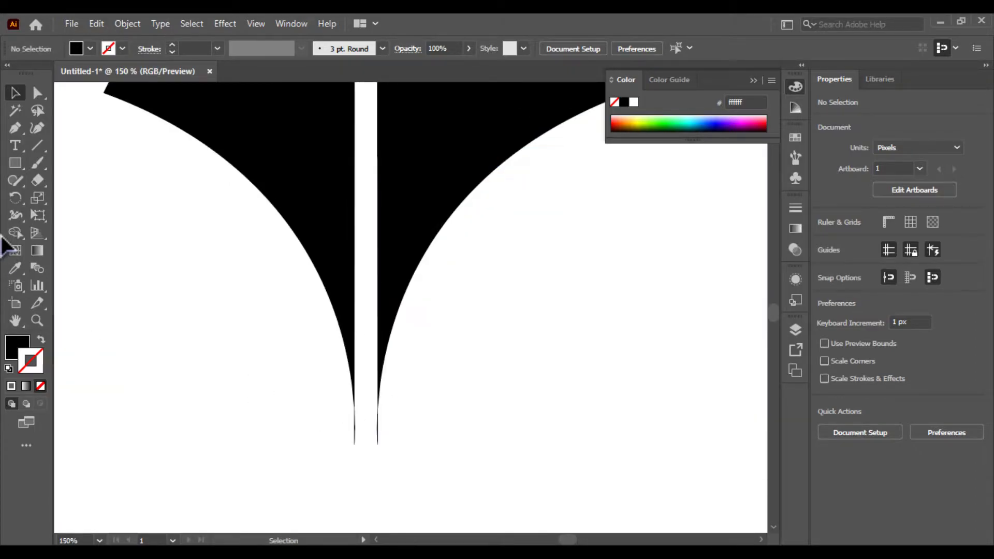
Draw a 64 px horizontal line across both bottom tails and trim away the thin ends below it with Shape Builder
{"action": "left_click", "coordinate": [38, 145]}
{"action": "left_click_drag", "start_coordinate": [318, 382], "coordinate": [411, 382]}
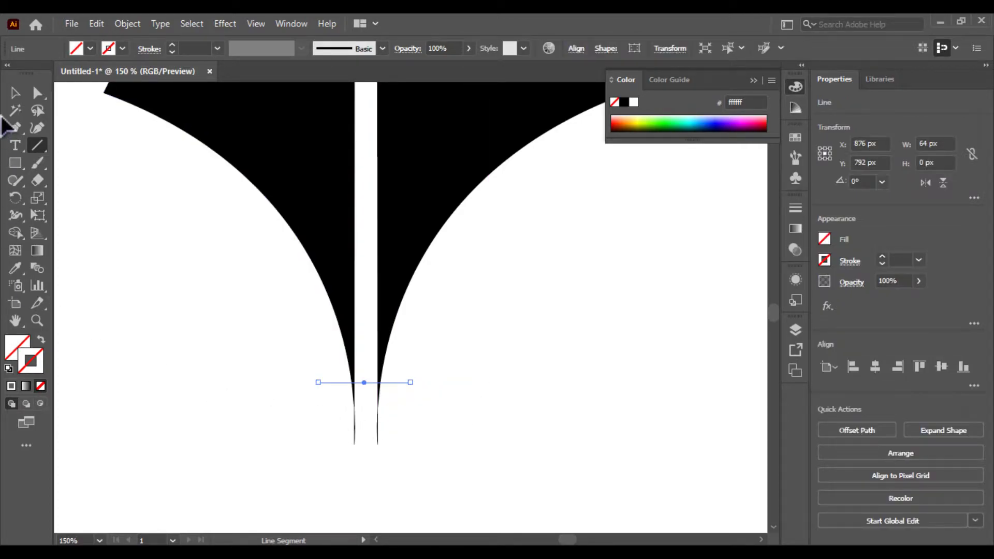
{"action": "left_click", "coordinate": [20, 97]}
{"action": "left_click_drag", "start_coordinate": [537, 472], "coordinate": [199, 359]}
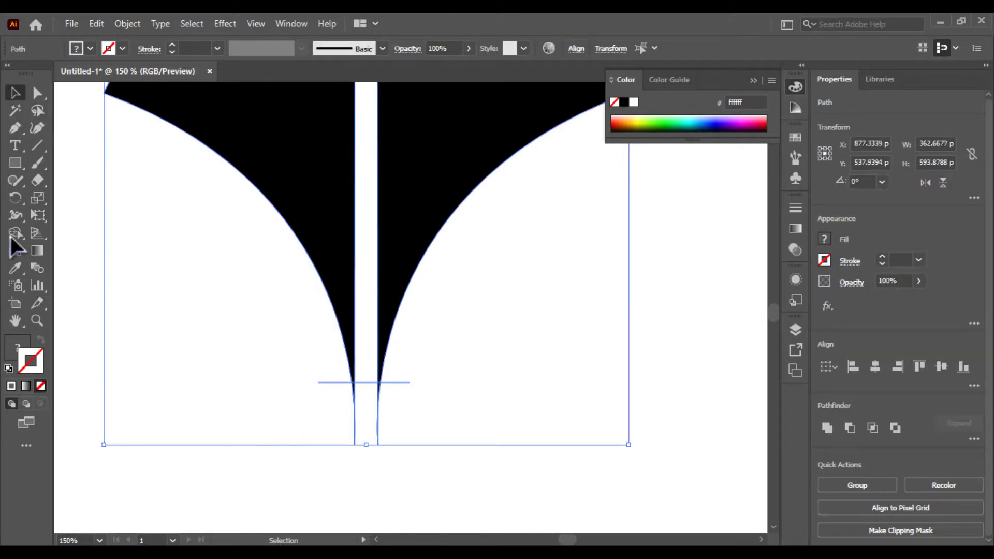
{"action": "left_click", "coordinate": [15, 233]}
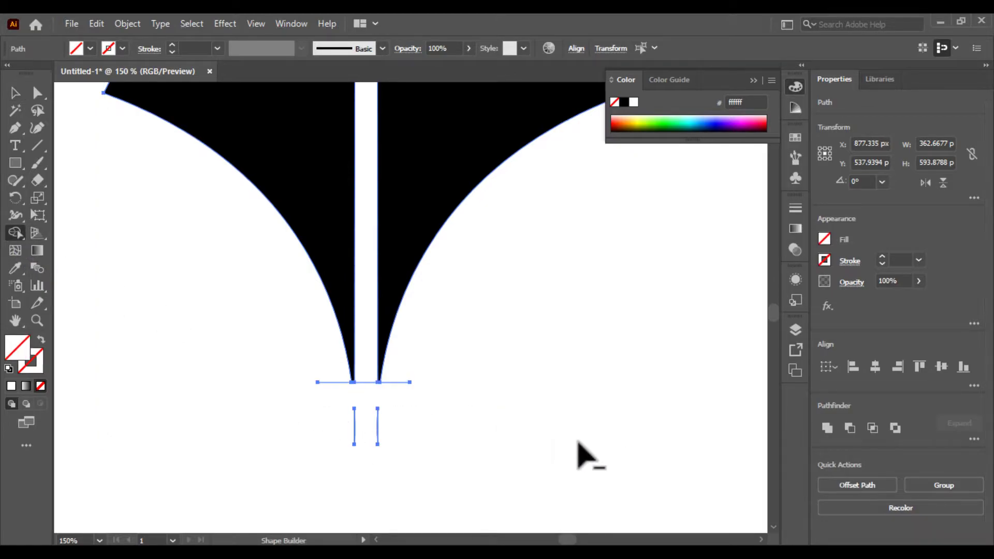
{"action": "left_click_drag", "start_coordinate": [333, 426], "coordinate": [415, 428]}
{"action": "left_click", "coordinate": [12, 96]}
{"action": "left_click_drag", "start_coordinate": [295, 361], "coordinate": [357, 455]}
{"action": "left_click", "coordinate": [373, 482]}
Draw a closed Pen path covering the gap between the halves, anchored at their top and bottom tips and bulging into both sides
{"action": "key", "text": "ctrl+minus"}
{"action": "key", "text": "ctrl+minus"}
{"action": "key", "text": "ctrl+minus"}
{"action": "key", "text": "ctrl+minus"}
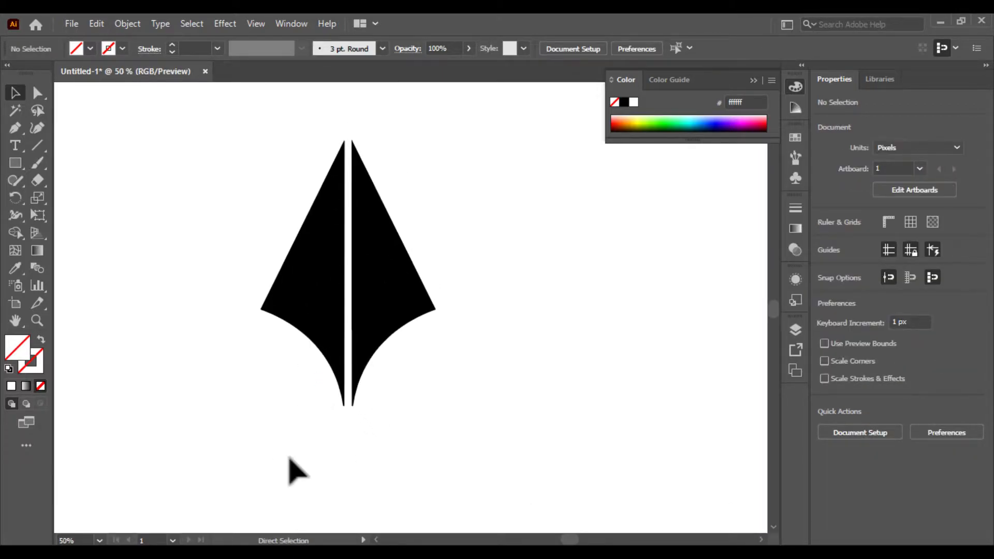
{"action": "key", "text": "ctrl+plus"}
{"action": "left_click_drag", "start_coordinate": [310, 241], "coordinate": [318, 328]}
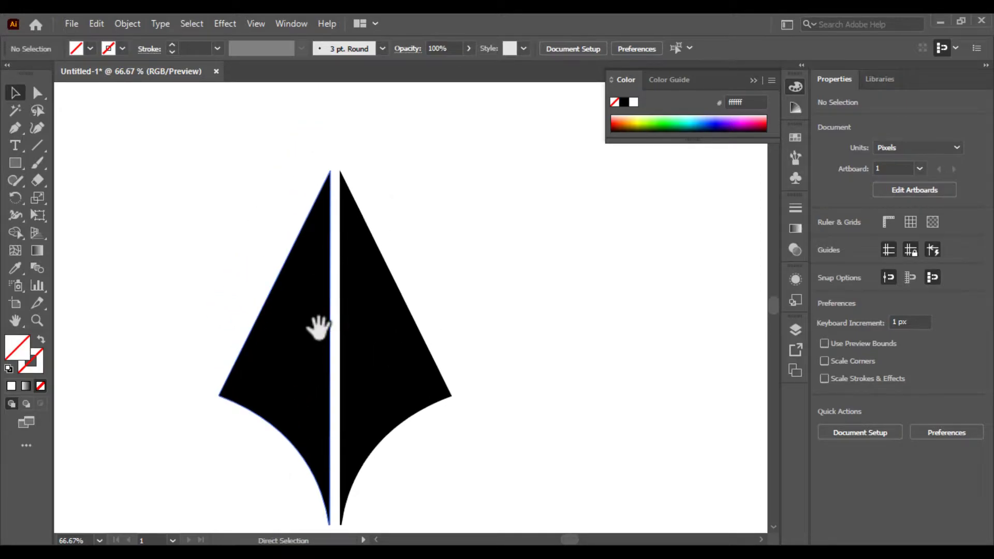
{"action": "key", "text": "ctrl+plus"}
{"action": "key", "text": "ctrl+plus"}
{"action": "left_click_drag", "start_coordinate": [404, 350], "coordinate": [486, 509]}
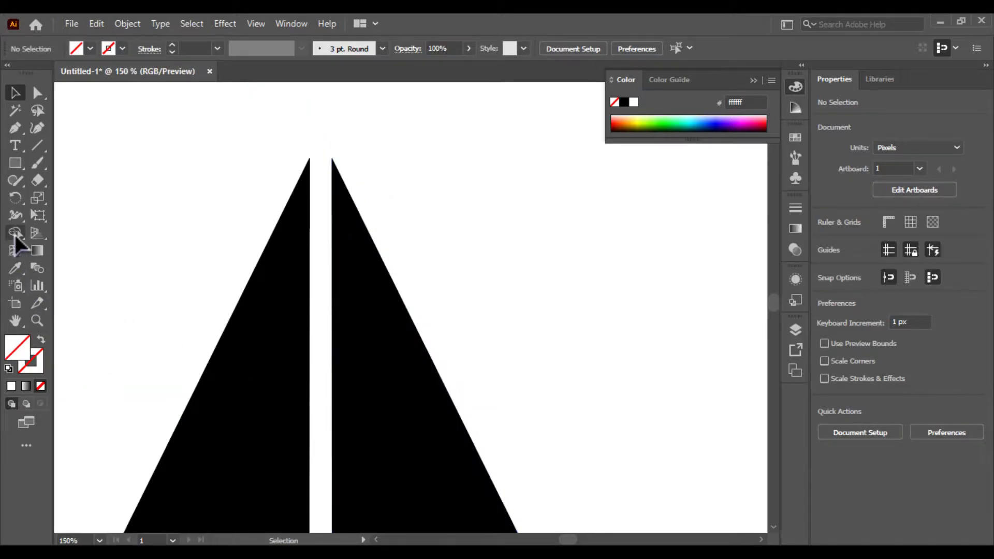
{"action": "left_click", "coordinate": [15, 128]}
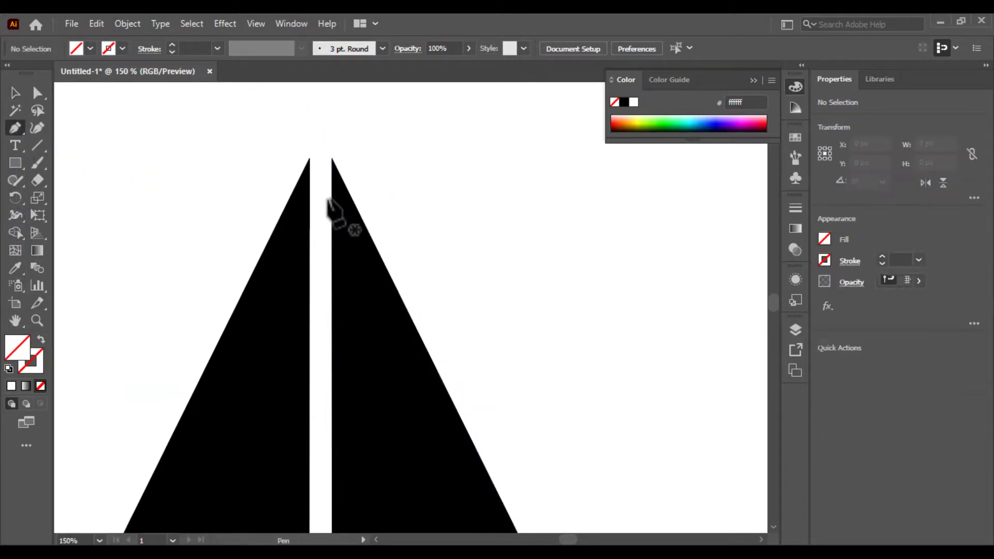
{"action": "left_click", "coordinate": [310, 159]}
{"action": "left_click", "coordinate": [332, 158]}
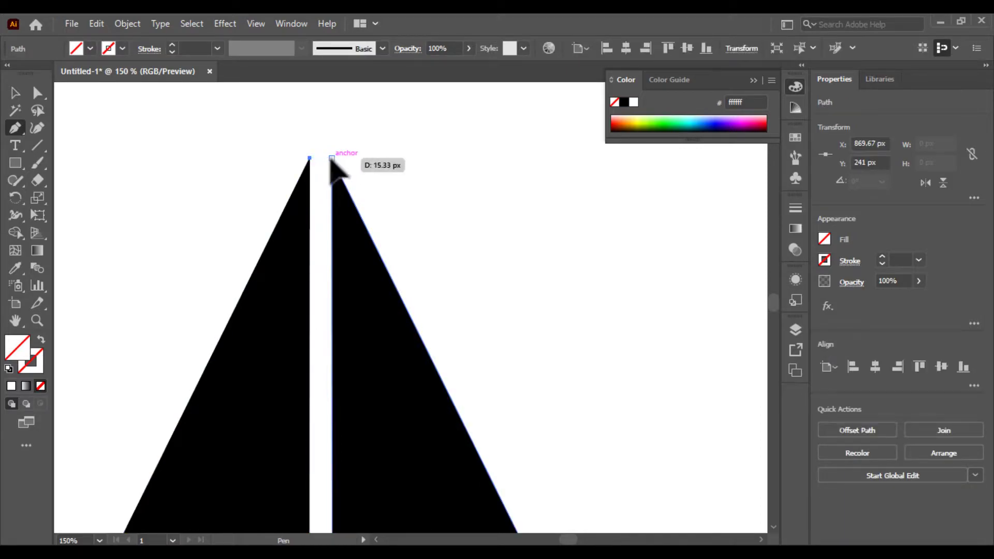
{"action": "left_click", "coordinate": [389, 401]}
{"action": "left_click_drag", "start_coordinate": [392, 409], "coordinate": [404, 212]}
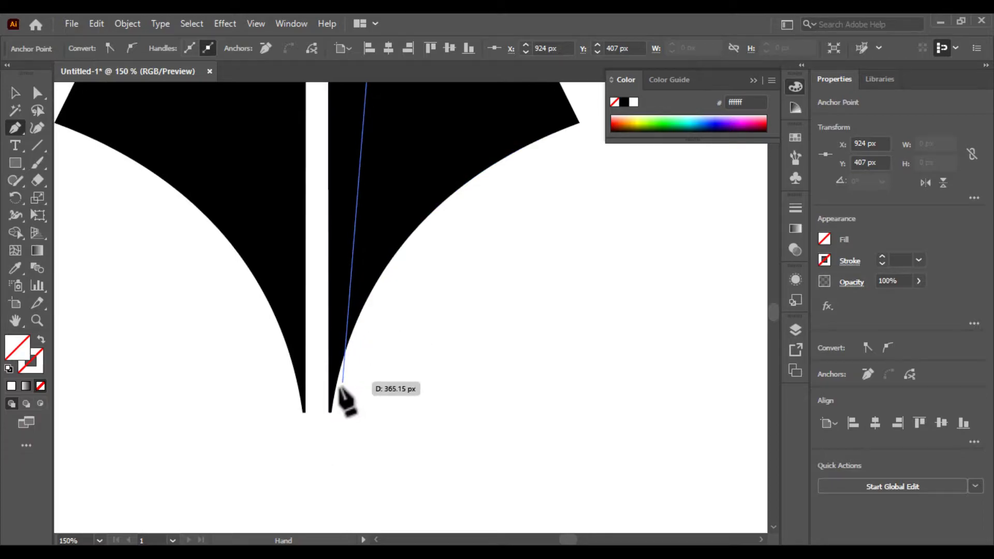
{"action": "left_click", "coordinate": [329, 411]}
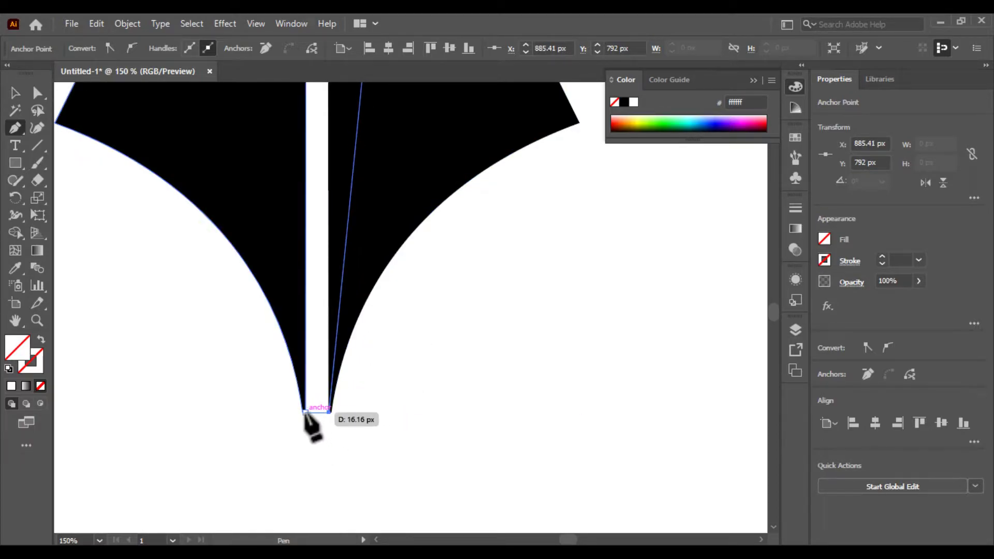
{"action": "left_click_drag", "start_coordinate": [282, 166], "coordinate": [325, 553]}
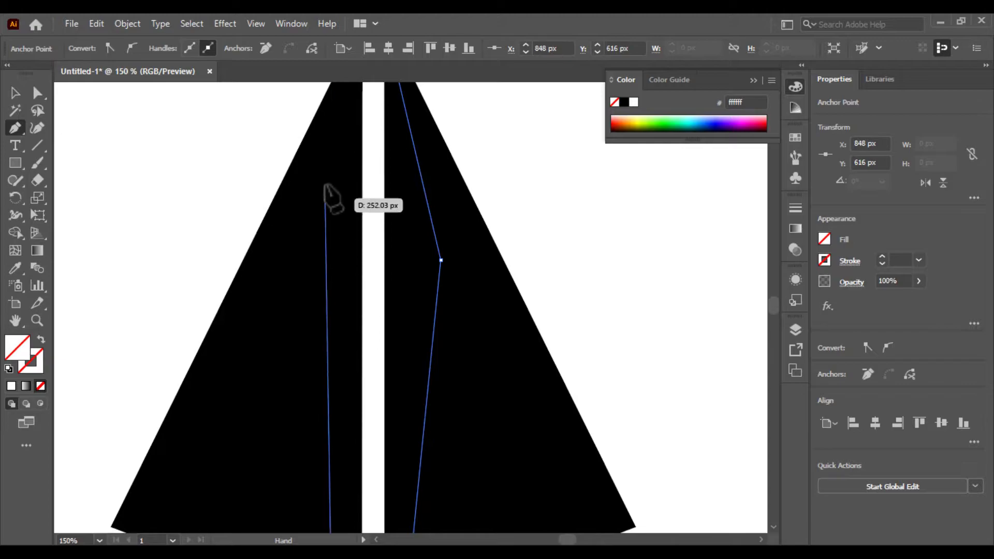
{"action": "left_click_drag", "start_coordinate": [331, 202], "coordinate": [304, 410]}
{"action": "left_click_drag", "start_coordinate": [351, 144], "coordinate": [333, 333]}
{"action": "left_click", "coordinate": [335, 275]}
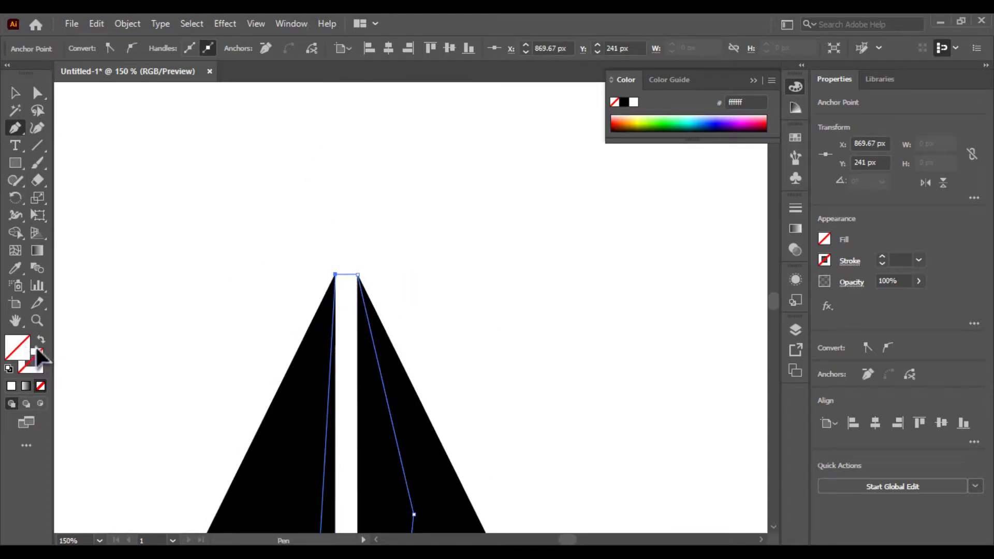
Fill the bridging path with black (#000000)
{"action": "left_click", "coordinate": [20, 386]}
{"action": "double_click", "coordinate": [26, 356]}
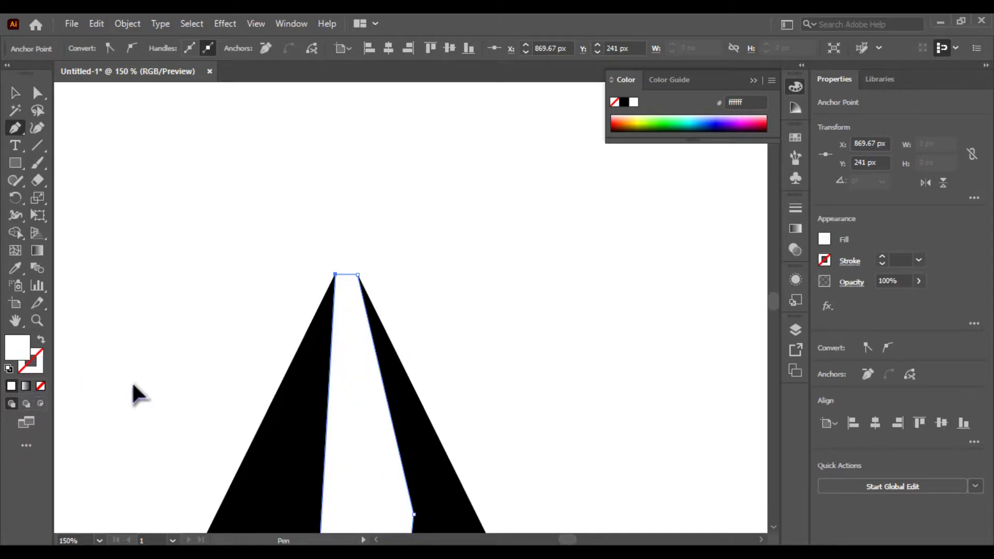
{"action": "left_click_drag", "start_coordinate": [374, 383], "coordinate": [363, 399]}
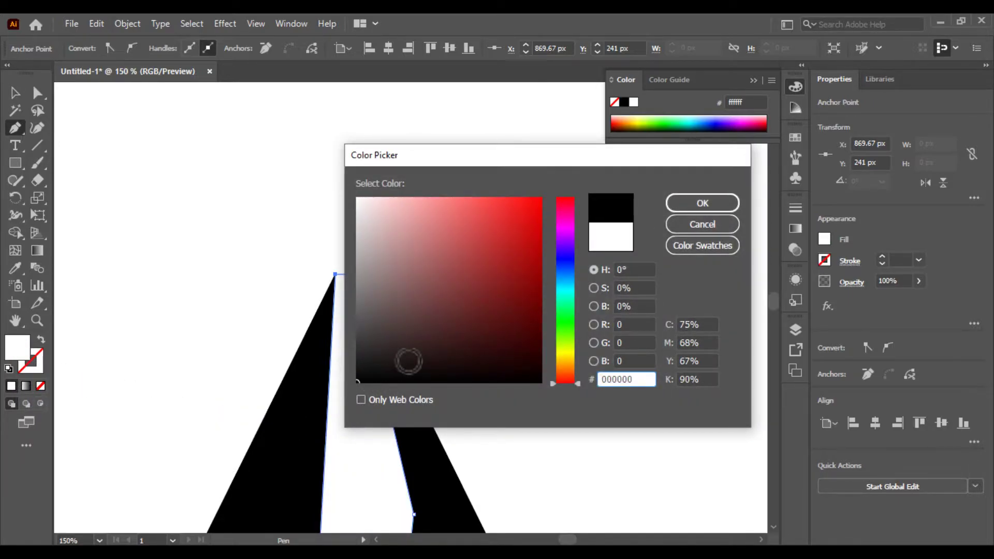
{"action": "left_click", "coordinate": [698, 203]}
{"action": "left_click", "coordinate": [14, 96]}
{"action": "left_click", "coordinate": [184, 182]}
Select both halves and the bridging path and merge them into one shape with Shape Builder
{"action": "scroll", "coordinate": [147, 111], "scroll_direction": "down", "scroll_amount": 5}
{"action": "left_click", "coordinate": [309, 177]}
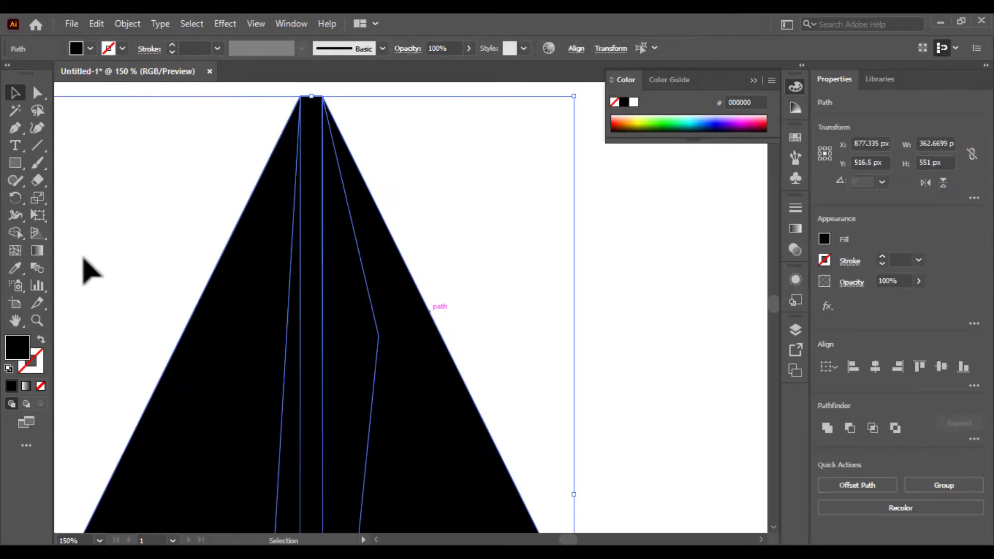
{"action": "left_click", "coordinate": [15, 233]}
{"action": "left_click_drag", "start_coordinate": [269, 330], "coordinate": [398, 371]}
{"action": "key", "text": "ctrl+minus"}
{"action": "key", "text": "ctrl+minus"}
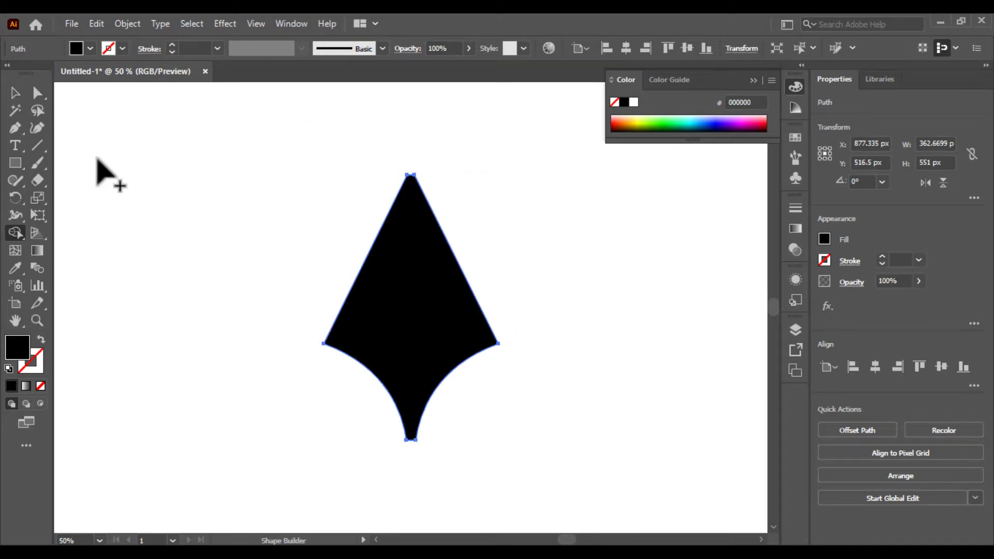
Examine the merged nib shape's outline and its blunt bottom end
{"action": "left_click", "coordinate": [18, 95]}
{"action": "left_click", "coordinate": [178, 278]}
{"action": "key", "text": "ctrl+plus"}
{"action": "key", "text": "ctrl+plus"}
{"action": "left_click_drag", "start_coordinate": [178, 278], "coordinate": [58, 187]}
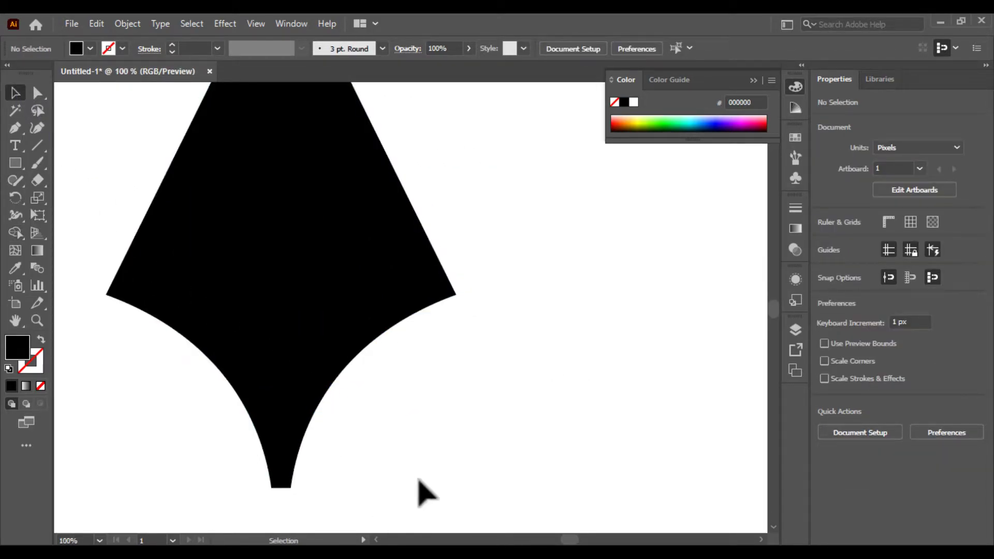
{"action": "key", "text": "ctrl+minus"}
{"action": "key", "text": "ctrl+minus"}
{"action": "key", "text": "ctrl+minus"}
{"action": "key", "text": "ctrl+plus"}
{"action": "key", "text": "ctrl+plus"}
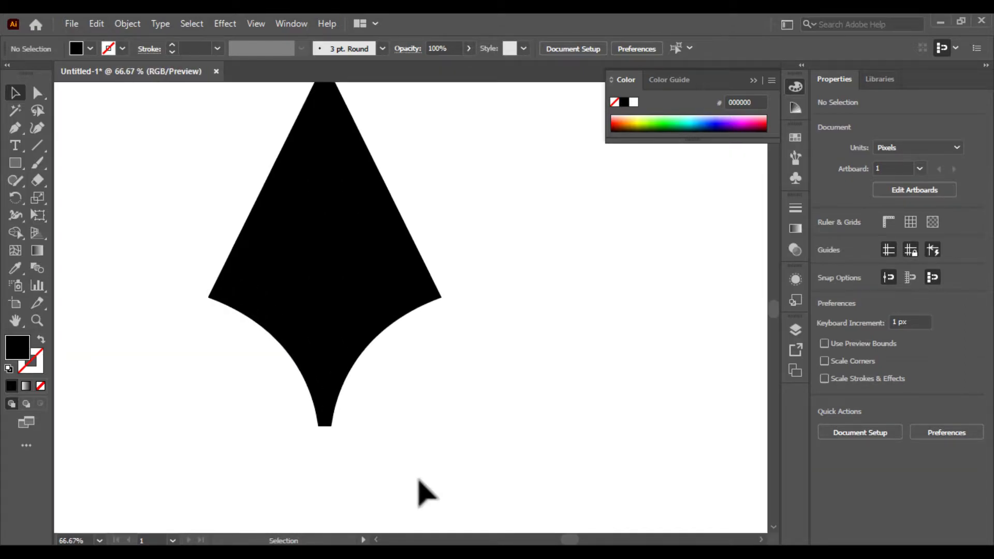
{"action": "left_click_drag", "start_coordinate": [417, 479], "coordinate": [435, 533]}
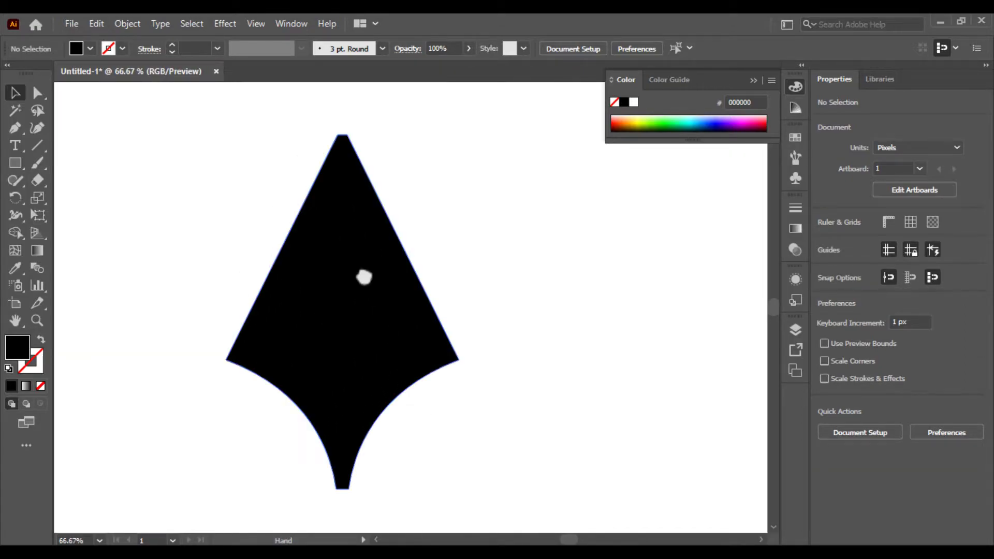
Add an anchor point at the middle of the merged shape's flat top edge
{"action": "left_click_drag", "start_coordinate": [364, 270], "coordinate": [377, 369]}
{"action": "key", "text": "ctrl+plus"}
{"action": "key", "text": "ctrl+plus"}
{"action": "key", "text": "ctrl+plus"}
{"action": "left_click_drag", "start_coordinate": [355, 251], "coordinate": [458, 308]}
{"action": "left_click_drag", "start_coordinate": [291, 212], "coordinate": [422, 256]}
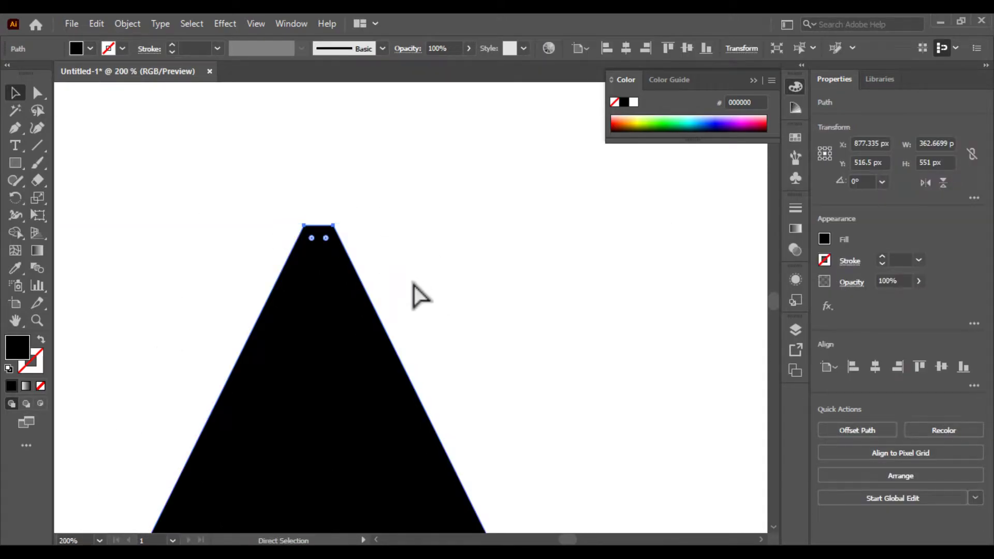
{"action": "left_click", "coordinate": [329, 207]}
{"action": "scroll", "coordinate": [325, 204], "scroll_direction": "up", "scroll_amount": 3}
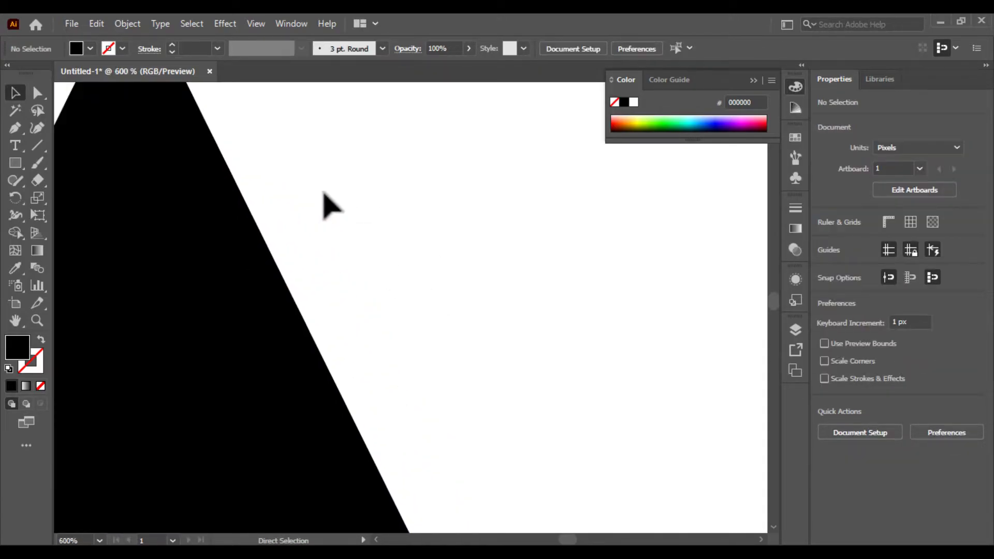
{"action": "left_click", "coordinate": [19, 132]}
{"action": "left_click_drag", "start_coordinate": [19, 133], "coordinate": [78, 144]}
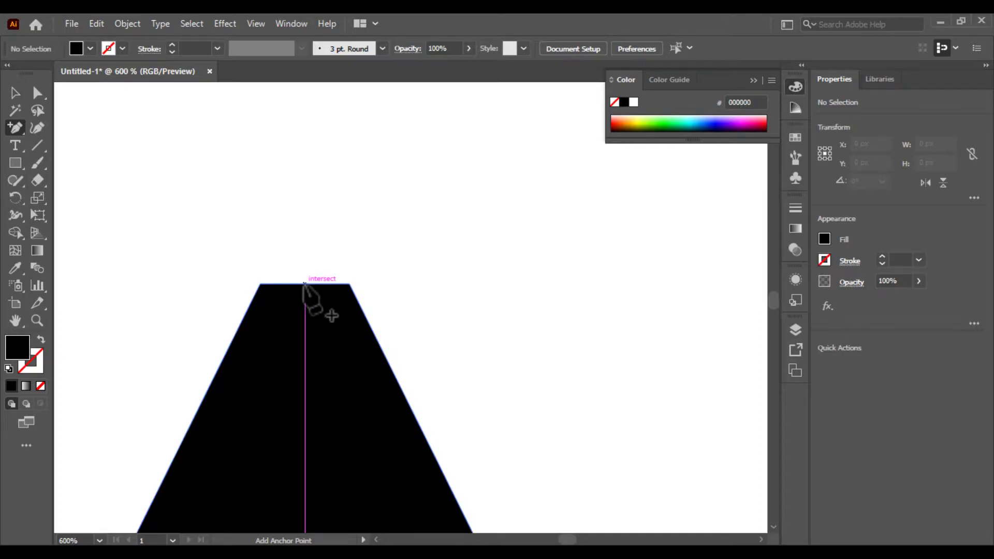
{"action": "left_click", "coordinate": [305, 284]}
Try to delete the two corner anchor points on either side of the top edge's middle point
{"action": "left_click", "coordinate": [36, 97]}
{"action": "left_click_drag", "start_coordinate": [347, 290], "coordinate": [348, 292]}
{"action": "key", "text": "Delete"}
{"action": "left_click_drag", "start_coordinate": [232, 260], "coordinate": [270, 287]}
{"action": "key", "text": "Delete"}
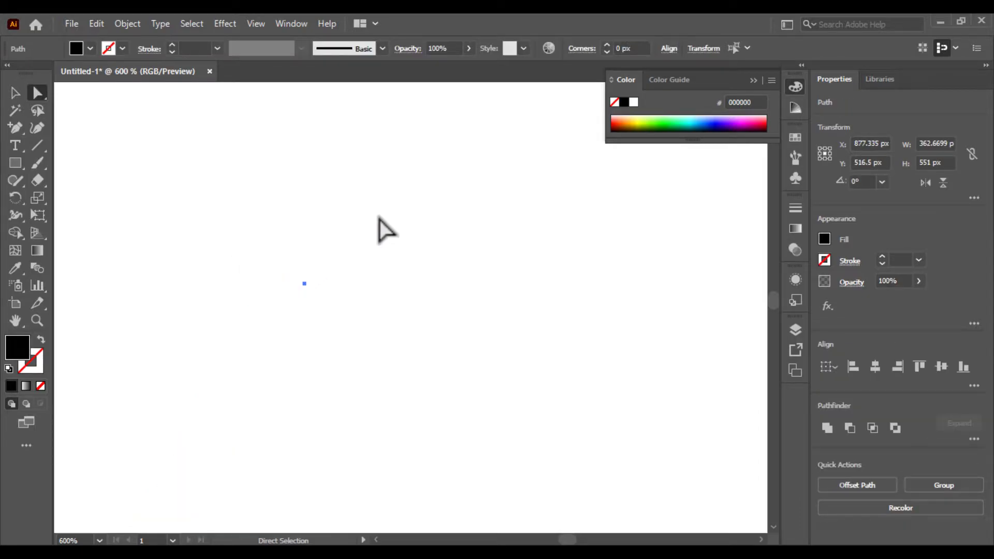
Undo the deletion of the corner anchor points on the nib's flat top edge and deselect the shape
{"action": "key", "text": "ctrl+z"}
{"action": "left_click", "coordinate": [18, 88]}
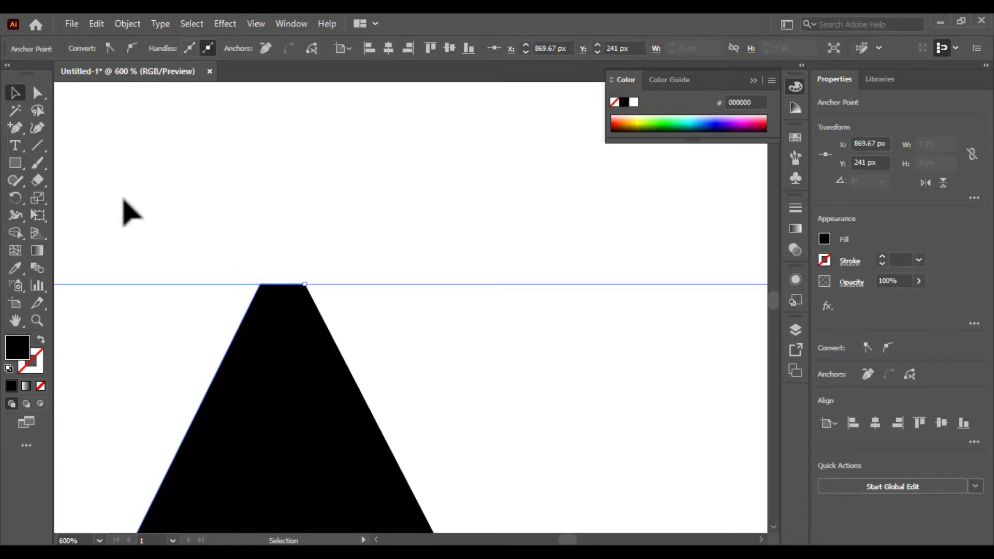
{"action": "left_click", "coordinate": [123, 198]}
{"action": "left_click", "coordinate": [305, 285]}
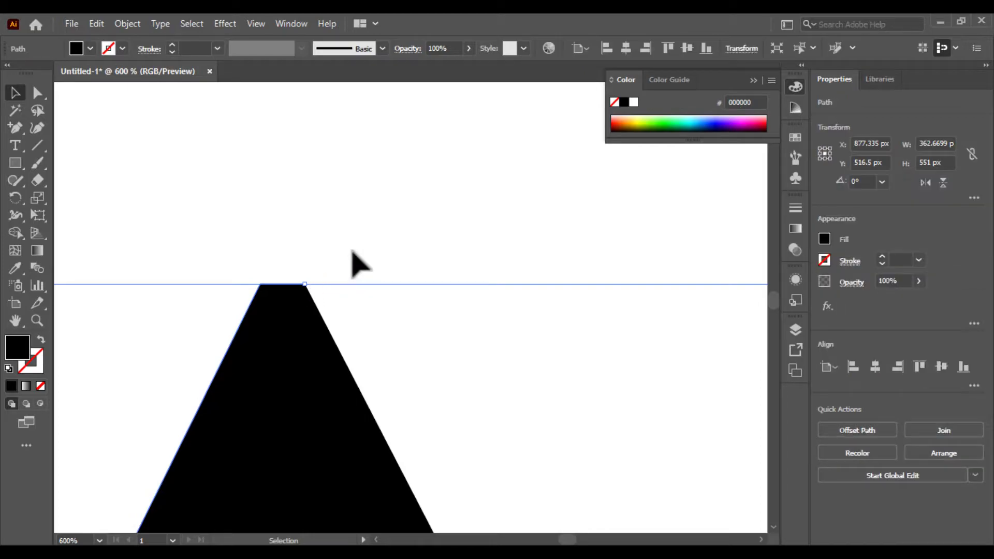
{"action": "key", "text": "ctrl+z"}
{"action": "left_click", "coordinate": [334, 246]}
Examine the nib shape's sides and the flat edge at its top
{"action": "key", "text": "ctrl+minus"}
{"action": "key", "text": "ctrl+minus"}
{"action": "key", "text": "ctrl+minus"}
{"action": "key", "text": "ctrl+minus"}
{"action": "key", "text": "ctrl+minus"}
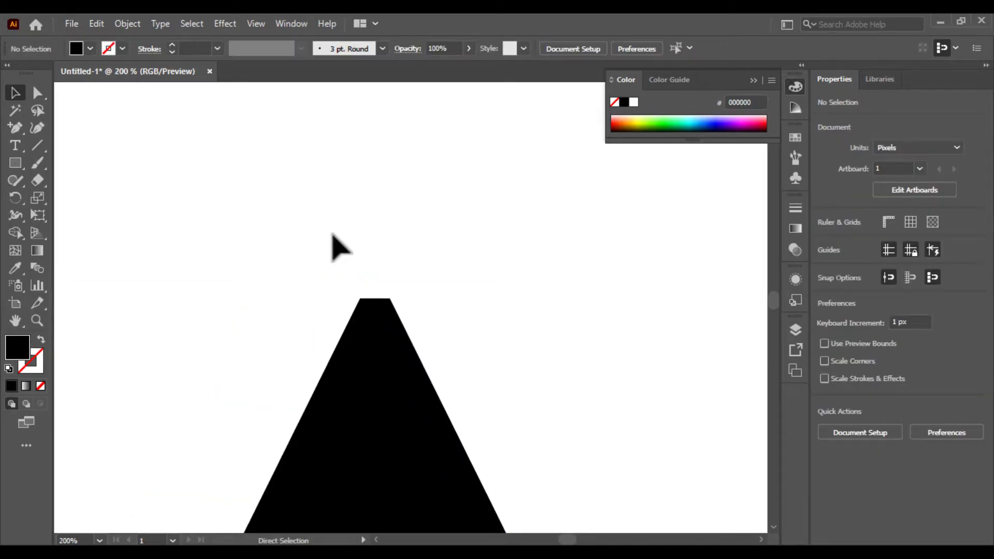
{"action": "left_click_drag", "start_coordinate": [344, 239], "coordinate": [264, 15]}
{"action": "left_click_drag", "start_coordinate": [453, 259], "coordinate": [499, 331]}
{"action": "left_click_drag", "start_coordinate": [382, 144], "coordinate": [437, 166]}
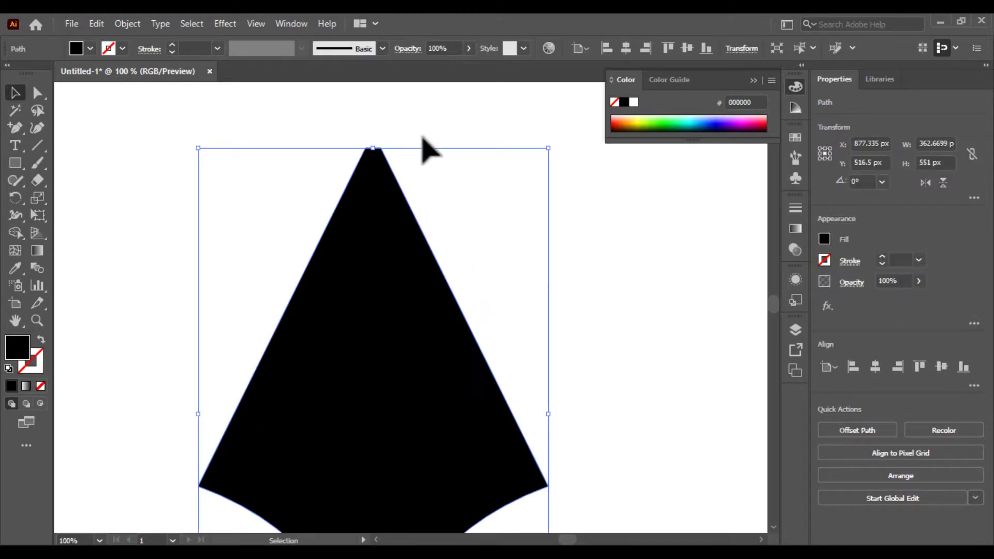
{"action": "left_click", "coordinate": [395, 133]}
{"action": "left_click_drag", "start_coordinate": [378, 155], "coordinate": [444, 166]}
{"action": "left_click", "coordinate": [425, 133]}
{"action": "key", "text": "ctrl+equal"}
{"action": "key", "text": "ctrl+equal"}
{"action": "key", "text": "ctrl+equal"}
{"action": "left_click_drag", "start_coordinate": [377, 312], "coordinate": [473, 456]}
{"action": "left_click_drag", "start_coordinate": [430, 212], "coordinate": [326, 255]}
{"action": "left_click", "coordinate": [284, 220]}
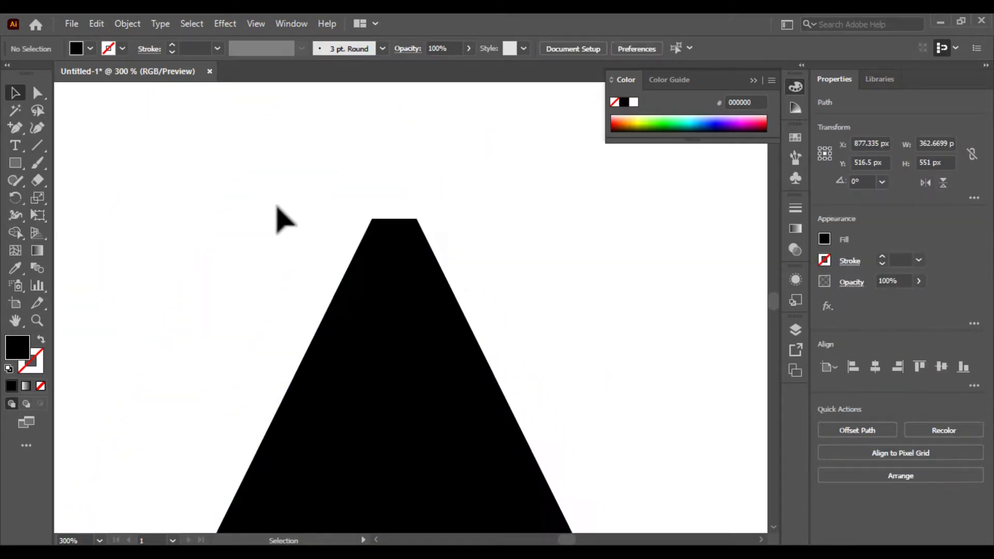
Delete the anchor point at the right corner of the nib's flat top edge
{"action": "left_click", "coordinate": [36, 96]}
{"action": "left_click_drag", "start_coordinate": [377, 190], "coordinate": [415, 235]}
{"action": "left_click", "coordinate": [424, 202]}
{"action": "left_click", "coordinate": [426, 192]}
{"action": "left_click", "coordinate": [418, 219]}
{"action": "key", "text": "Delete"}
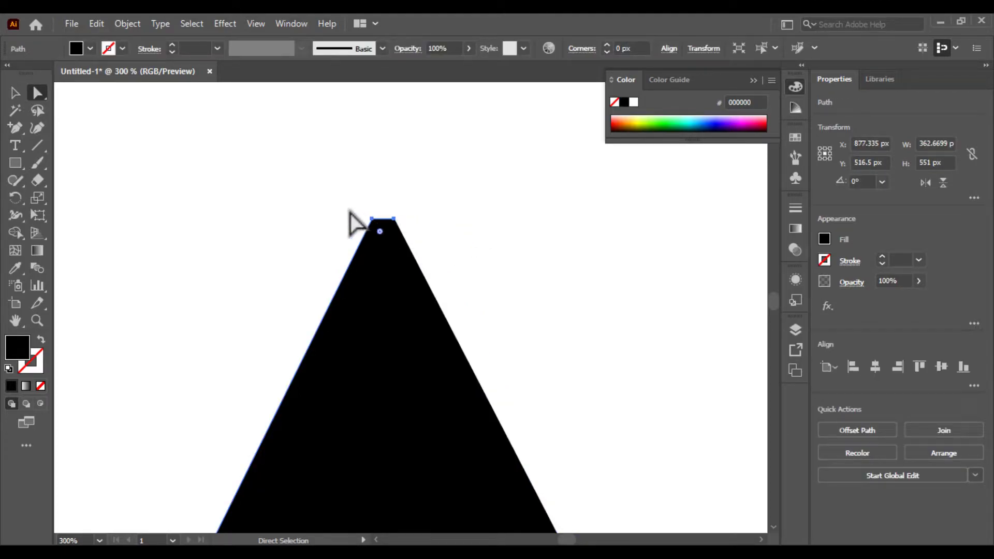
Try to delete the left corner anchor point of the top edge, and undo that deletion
{"action": "left_click_drag", "start_coordinate": [373, 222], "coordinate": [374, 223]}
{"action": "key", "text": "Delete"}
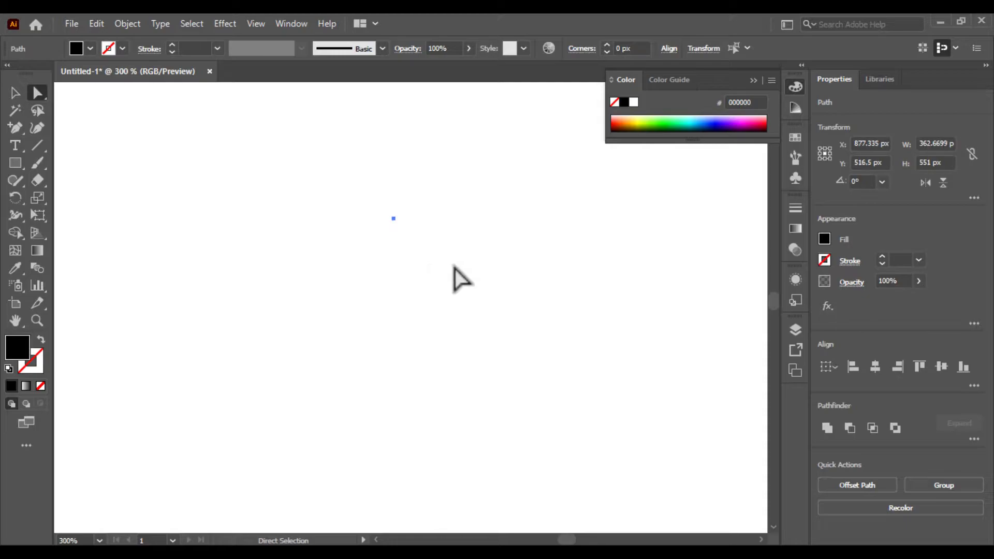
{"action": "key", "text": "ctrl+z"}
{"action": "key", "text": "ctrl+minus"}
{"action": "key", "text": "ctrl+minus"}
{"action": "key", "text": "ctrl+minus"}
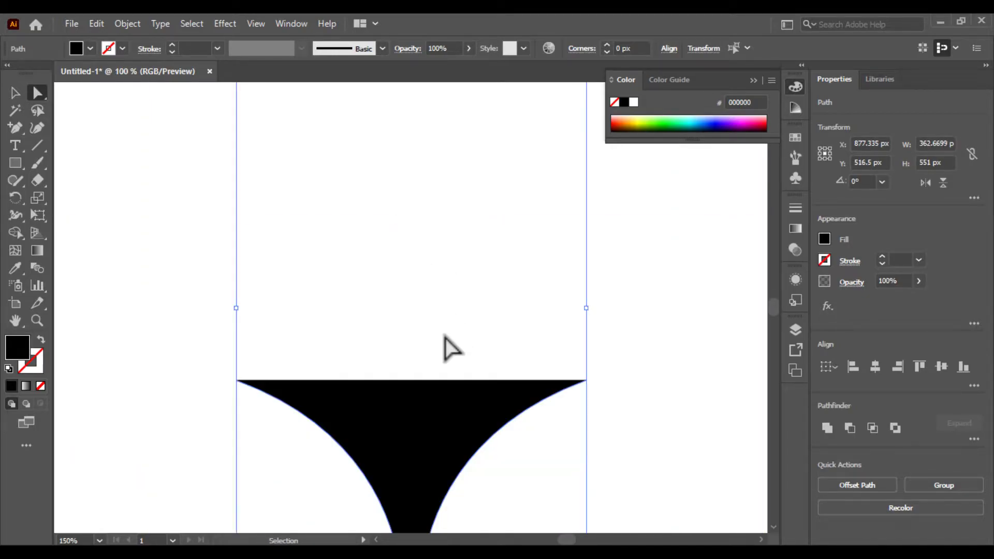
{"action": "key", "text": "ctrl+z"}
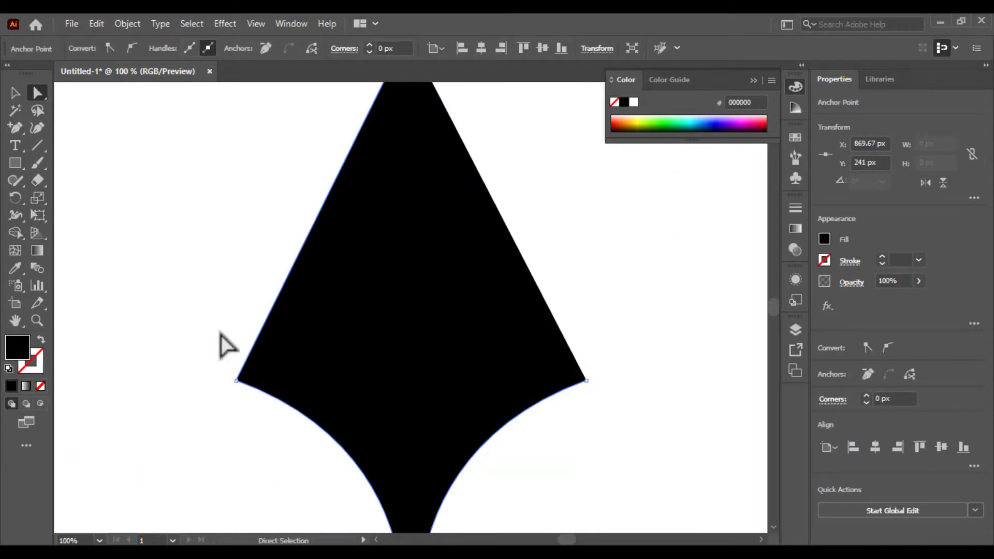
Examine the nib's shoulders and the narrowed flat edge at its tip
{"action": "left_click", "coordinate": [13, 93]}
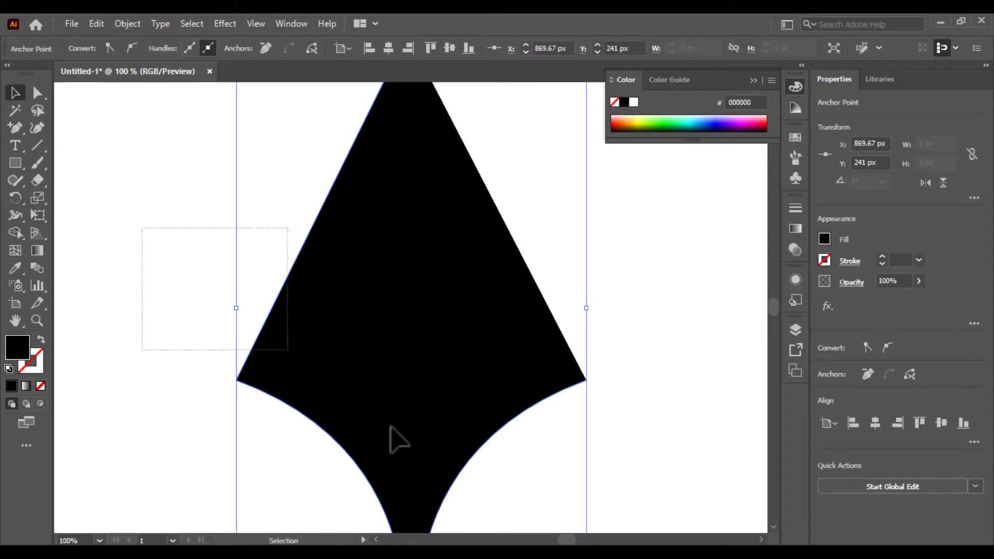
{"action": "left_click", "coordinate": [637, 471]}
{"action": "left_click_drag", "start_coordinate": [578, 394], "coordinate": [579, 394]}
{"action": "left_click", "coordinate": [604, 381]}
{"action": "left_click_drag", "start_coordinate": [435, 238], "coordinate": [462, 398]}
{"action": "left_click_drag", "start_coordinate": [404, 183], "coordinate": [506, 238]}
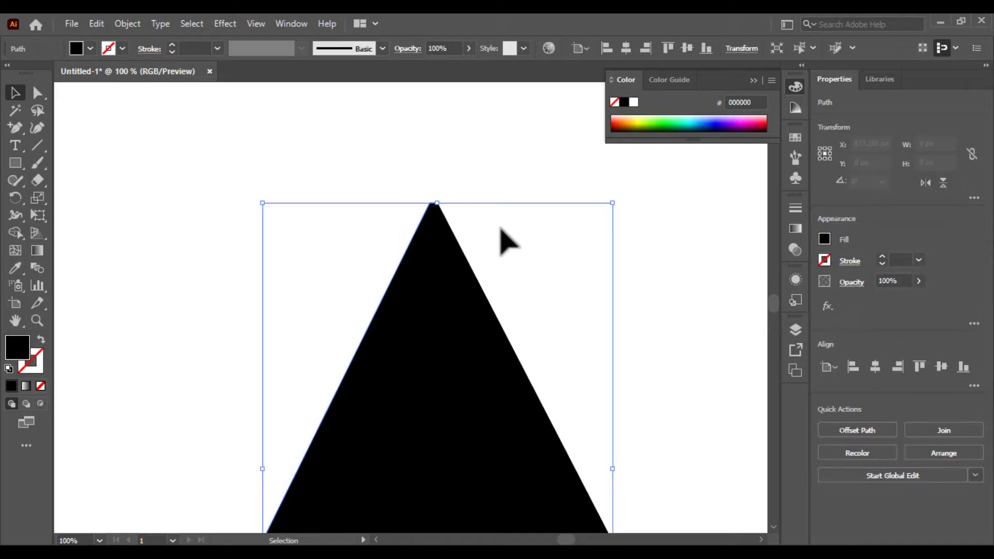
{"action": "left_click", "coordinate": [382, 166]}
{"action": "key", "text": "ctrl+equal"}
{"action": "key", "text": "ctrl+equal"}
{"action": "key", "text": "ctrl+equal"}
{"action": "scroll", "coordinate": [322, 384], "scroll_direction": "up", "scroll_amount": 5}
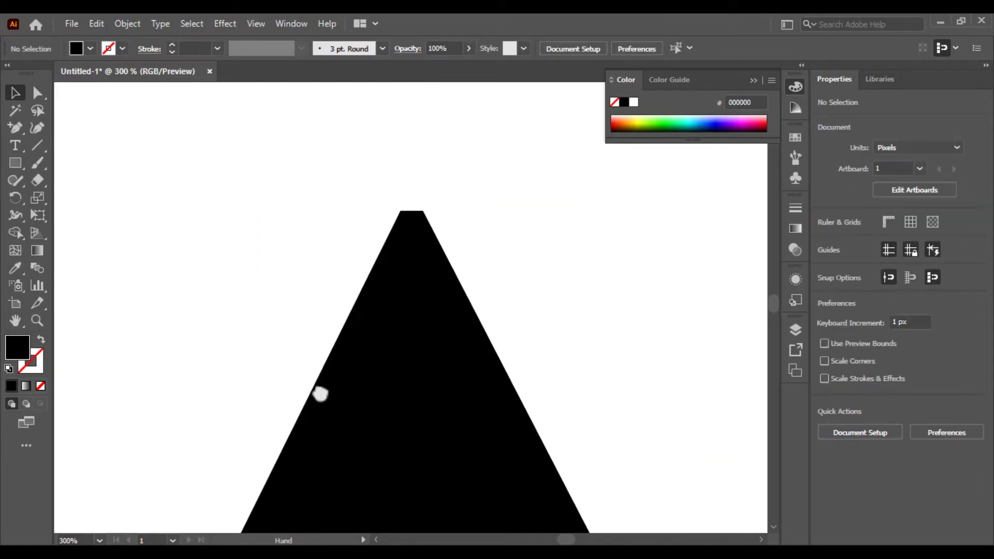
{"action": "left_click_drag", "start_coordinate": [438, 279], "coordinate": [439, 280]}
{"action": "left_click", "coordinate": [369, 233]}
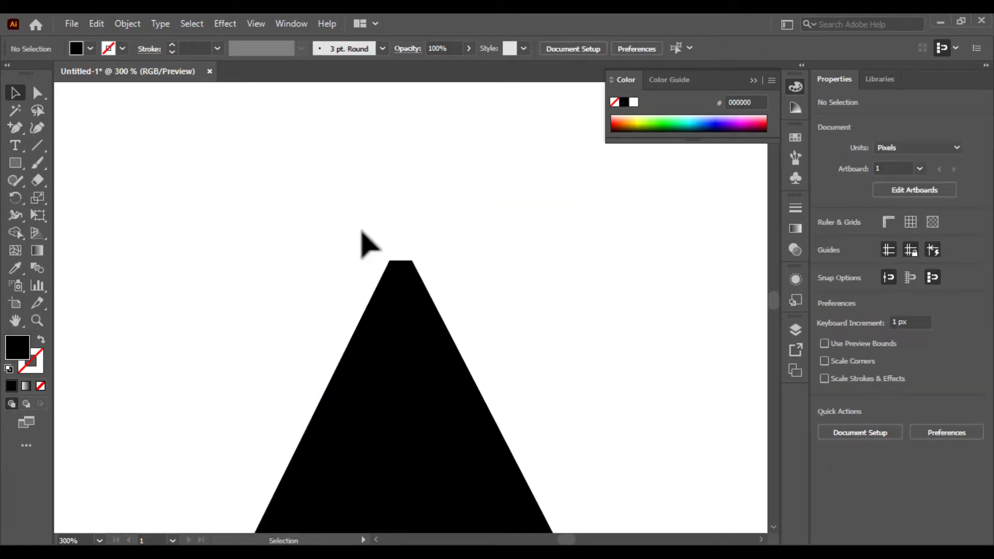
{"action": "left_click", "coordinate": [37, 93]}
{"action": "left_click_drag", "start_coordinate": [337, 231], "coordinate": [506, 306]}
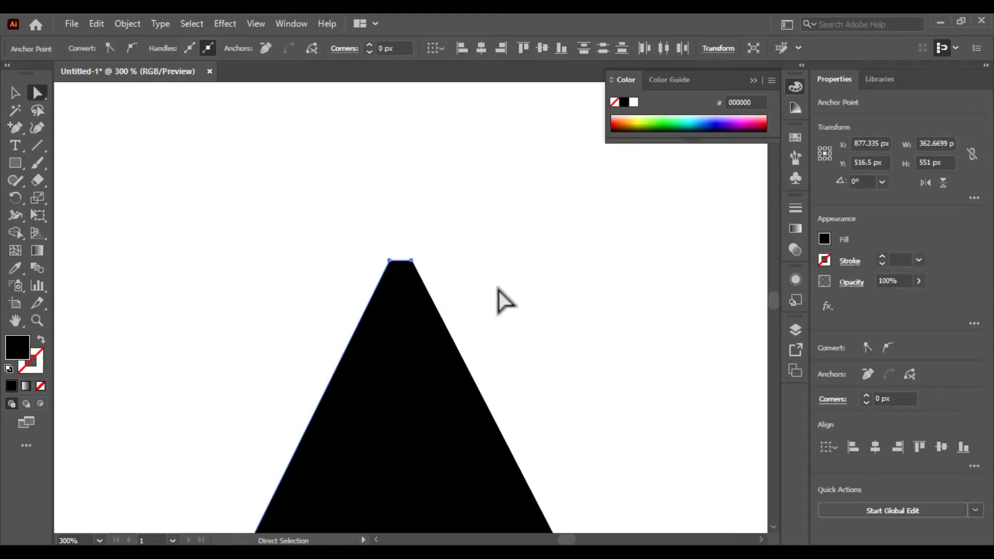
{"action": "left_click", "coordinate": [499, 298]}
{"action": "key", "text": "ctrl+minus"}
{"action": "key", "text": "ctrl+minus"}
{"action": "key", "text": "ctrl+minus"}
{"action": "key", "text": "ctrl+minus"}
{"action": "key", "text": "ctrl+minus"}
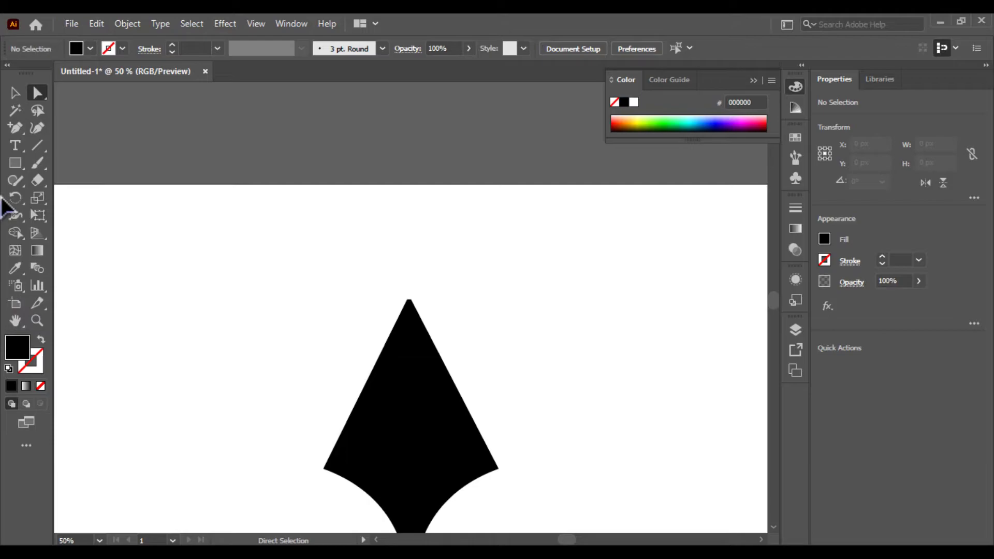
{"action": "left_click", "coordinate": [16, 132]}
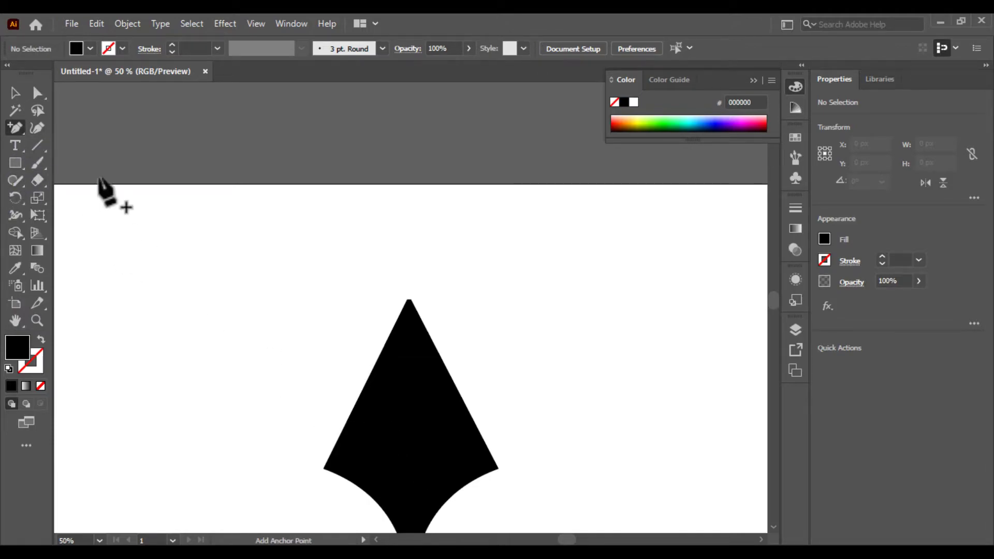
{"action": "left_click_drag", "start_coordinate": [15, 132], "coordinate": [17, 134]}
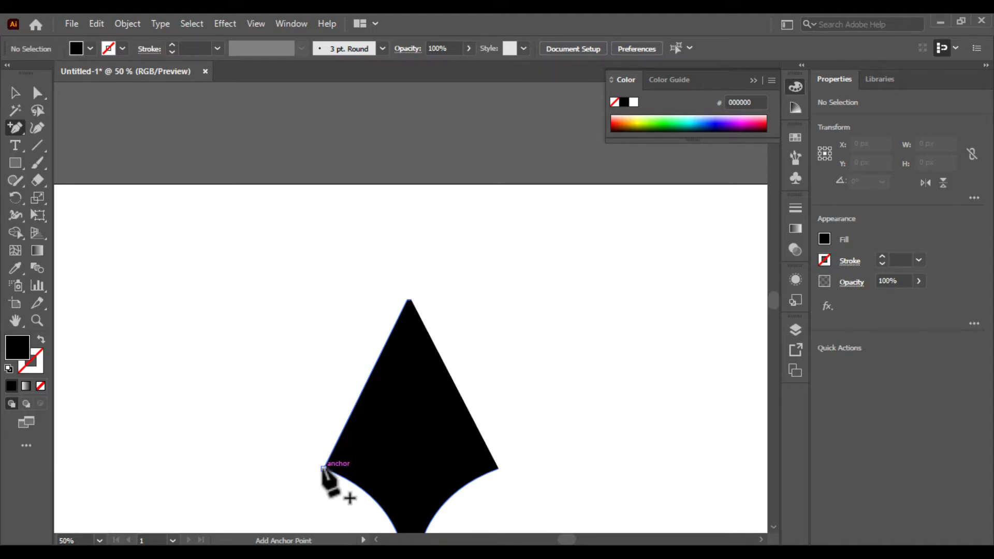
Delete the left corner anchor point of the top edge, leaving the middle point for the apex
{"action": "left_click", "coordinate": [38, 93]}
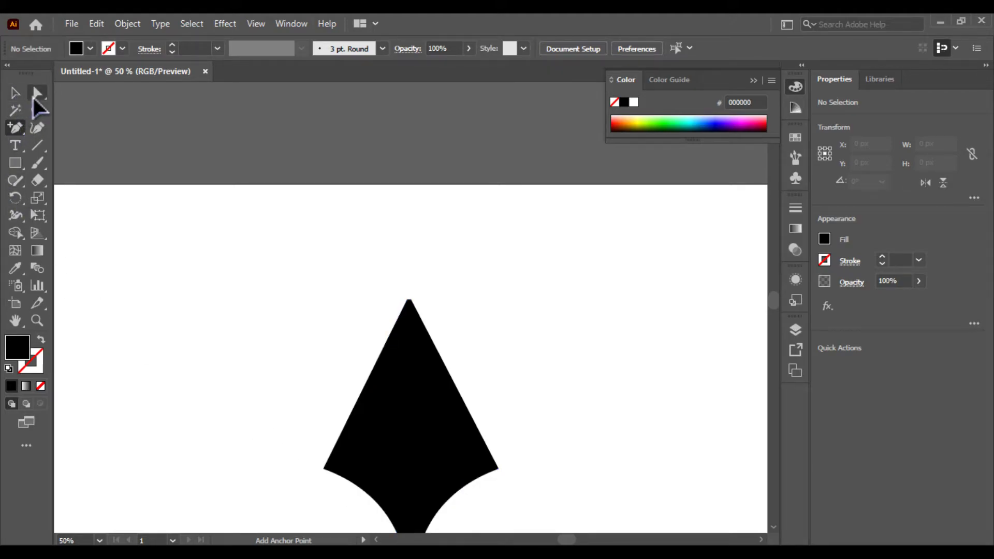
{"action": "key", "text": "ctrl+plus"}
{"action": "key", "text": "ctrl+plus"}
{"action": "key", "text": "ctrl+plus"}
{"action": "key", "text": "ctrl+plus"}
{"action": "key", "text": "ctrl+plus"}
{"action": "key", "text": "ctrl+plus"}
{"action": "key", "text": "ctrl+plus"}
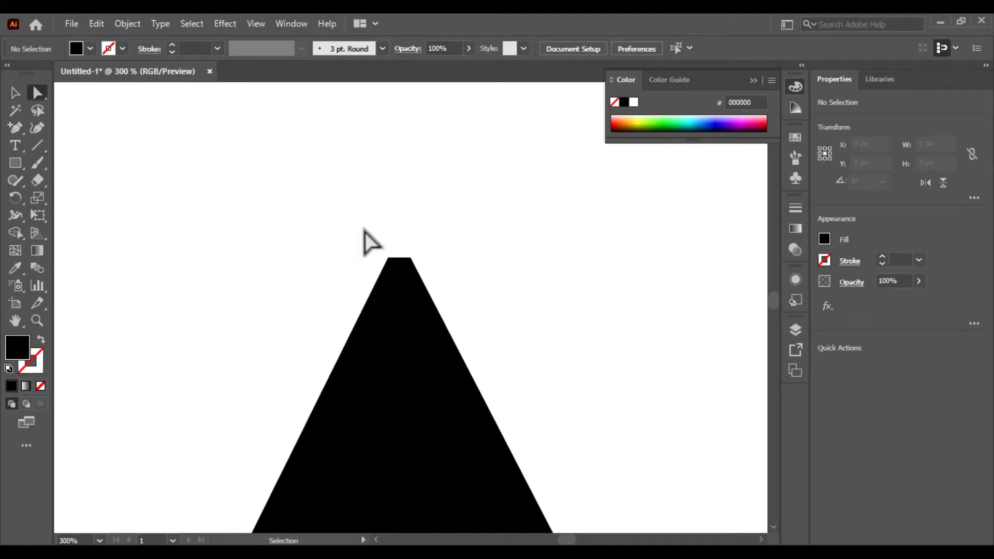
{"action": "left_click_drag", "start_coordinate": [365, 214], "coordinate": [367, 213]}
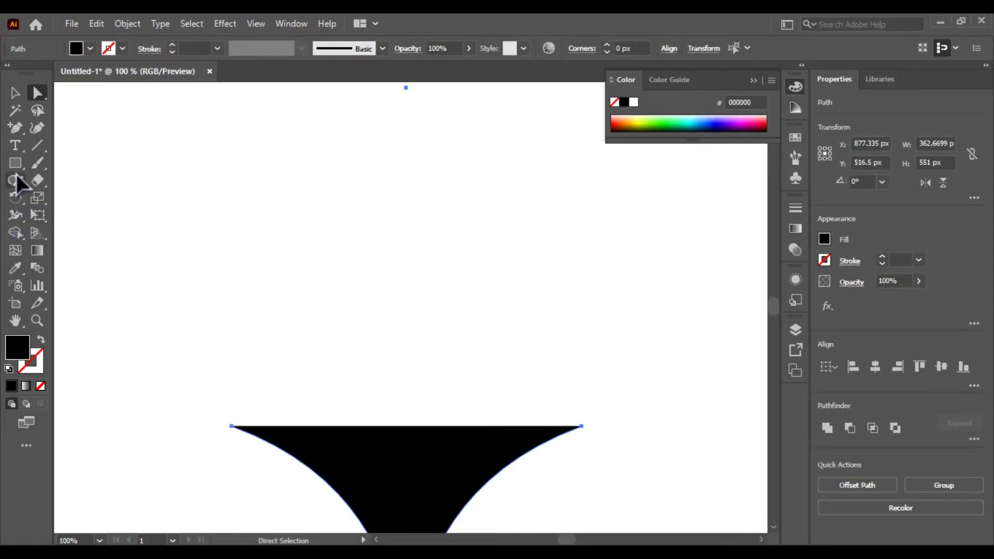
Close the nib with the Pen tool by drawing straight sides from the left shoulder through the centered top point to the right shoulder
{"action": "left_click_drag", "start_coordinate": [16, 130], "coordinate": [86, 127]}
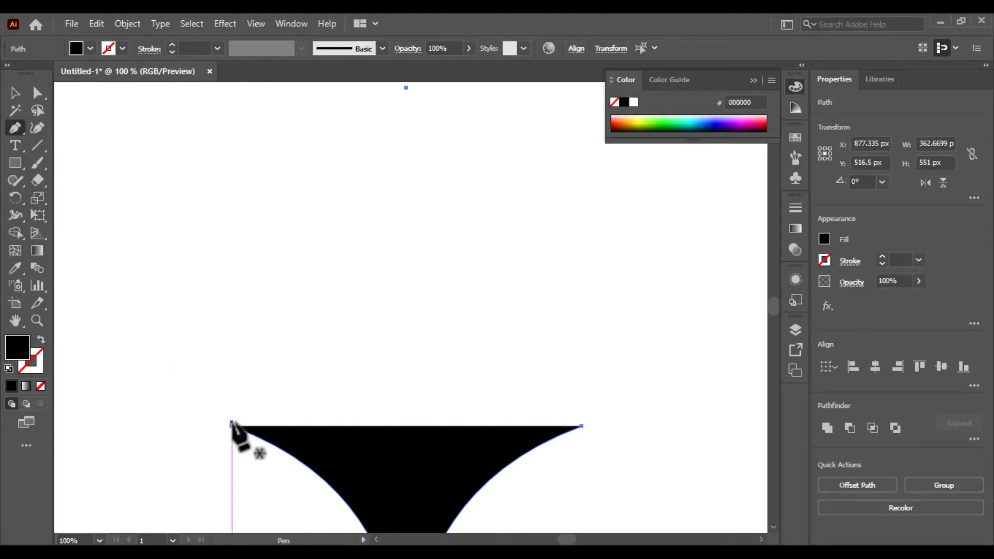
{"action": "left_click_drag", "start_coordinate": [231, 426], "coordinate": [363, 201]}
{"action": "left_click_drag", "start_coordinate": [389, 152], "coordinate": [368, 204]}
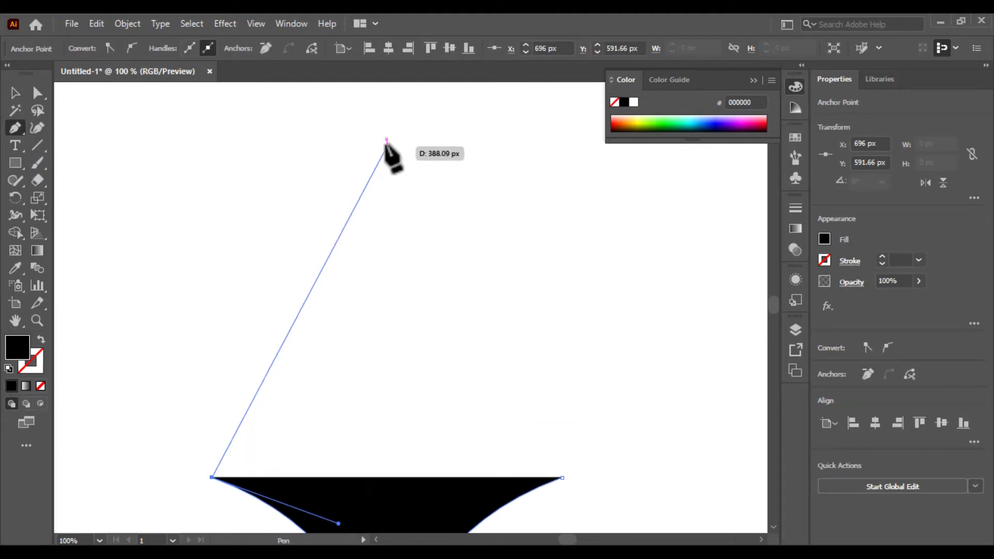
{"action": "left_click", "coordinate": [387, 139]}
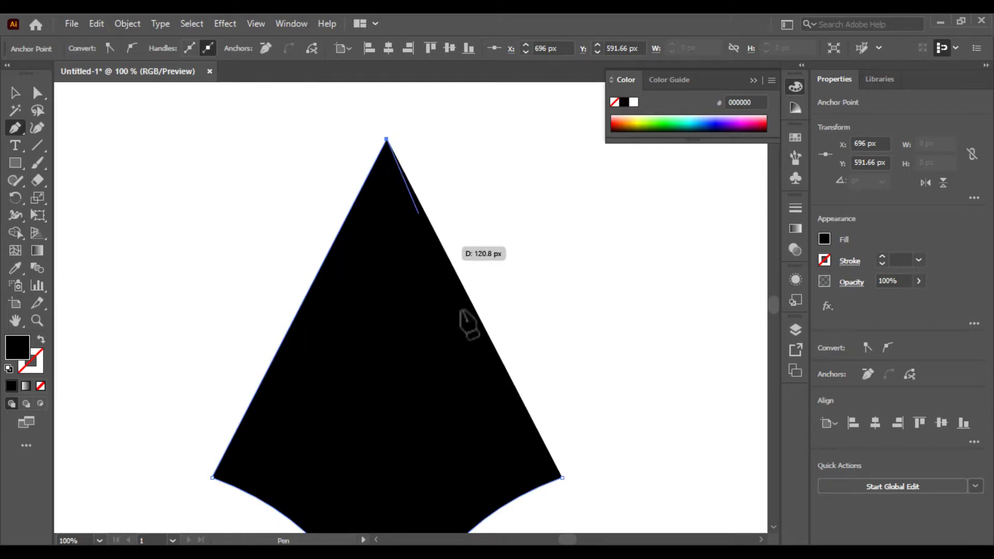
{"action": "left_click", "coordinate": [562, 477]}
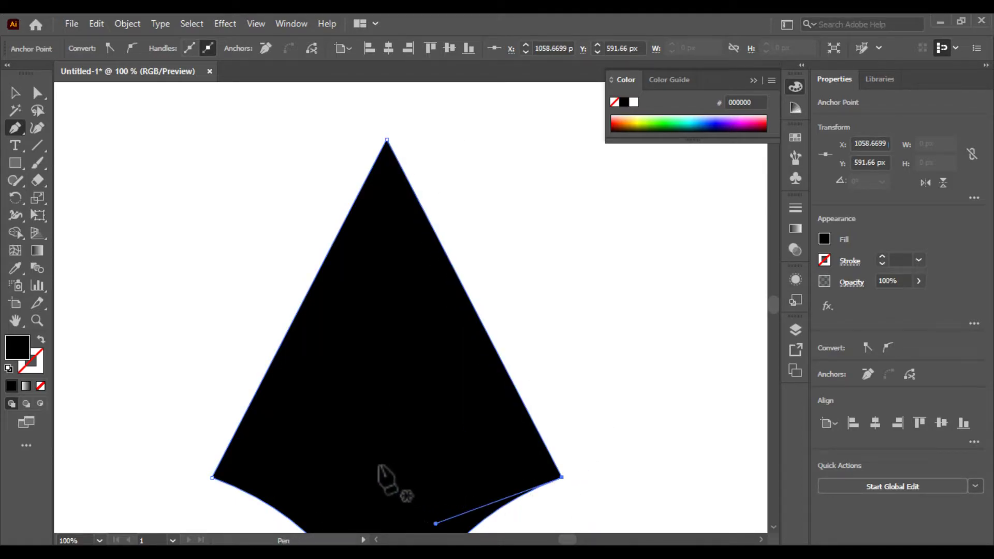
{"action": "left_click", "coordinate": [15, 94]}
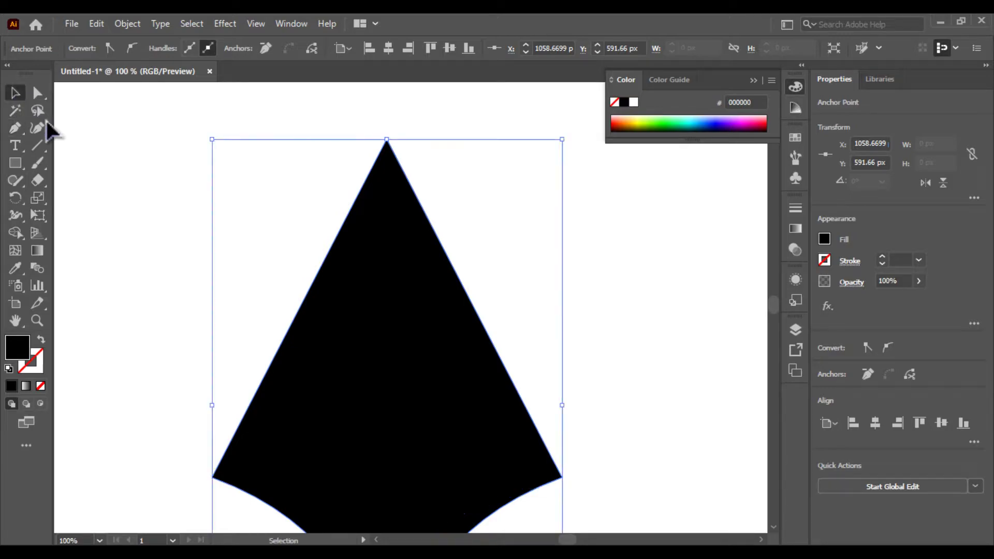
Move the closed nib shape down and to the right, to about X 1058 px and Y 659.5 px
{"action": "left_click_drag", "start_coordinate": [169, 278], "coordinate": [590, 481]}
{"action": "left_click_drag", "start_coordinate": [569, 434], "coordinate": [177, 456]}
{"action": "left_click", "coordinate": [148, 415]}
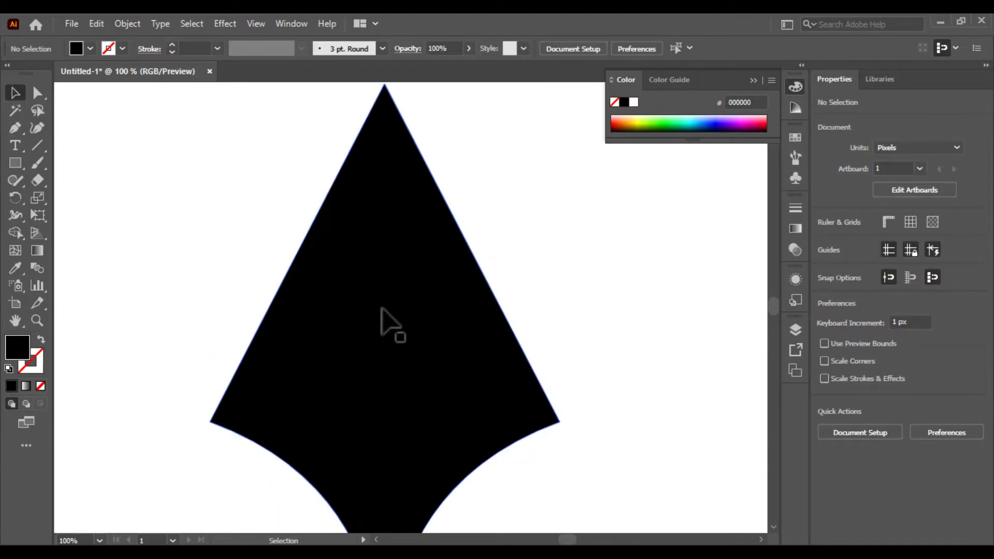
{"action": "left_click_drag", "start_coordinate": [391, 303], "coordinate": [566, 440]}
{"action": "left_click", "coordinate": [305, 189]}
{"action": "key", "text": "ctrl+z"}
{"action": "key", "text": "ctrl+z"}
{"action": "key", "text": "ctrl+z"}
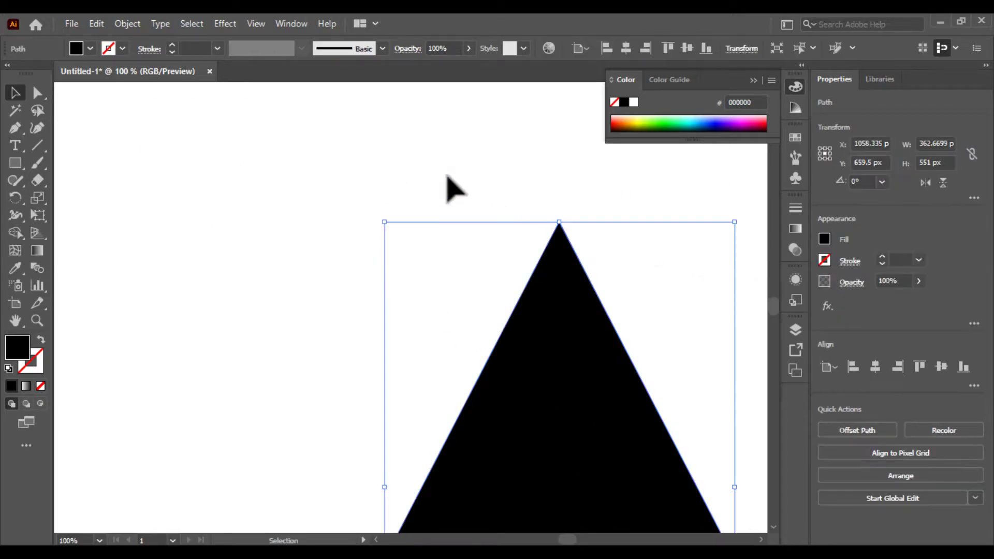
{"action": "key", "text": "ctrl+minus"}
{"action": "key", "text": "ctrl+minus"}
{"action": "key", "text": "ctrl+minus"}
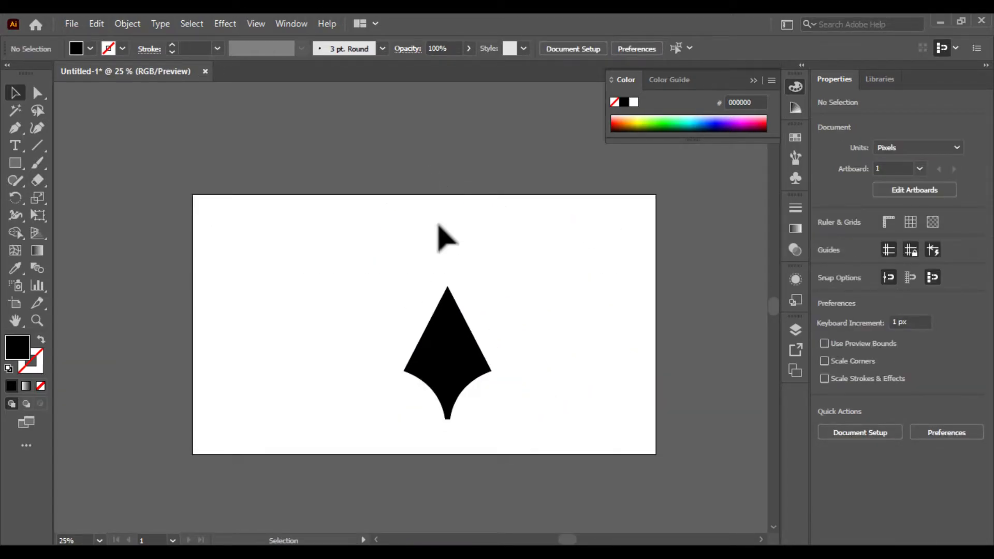
Draw a vertical line segment about 326 px long from the middle of the nib's blunt bottom end up into the shape
{"action": "key", "text": "ctrl+plus"}
{"action": "key", "text": "ctrl+plus"}
{"action": "key", "text": "ctrl+plus"}
{"action": "left_click_drag", "start_coordinate": [473, 349], "coordinate": [303, 216]}
{"action": "key", "text": "ctrl+plus"}
{"action": "key", "text": "ctrl+plus"}
{"action": "key", "text": "ctrl+plus"}
{"action": "left_click_drag", "start_coordinate": [400, 430], "coordinate": [475, 171]}
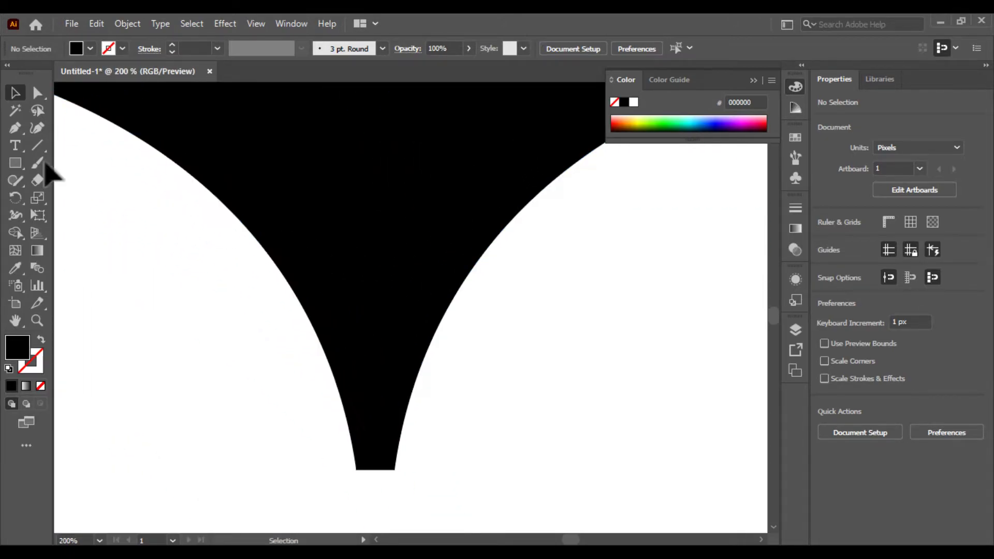
{"action": "left_click", "coordinate": [38, 147]}
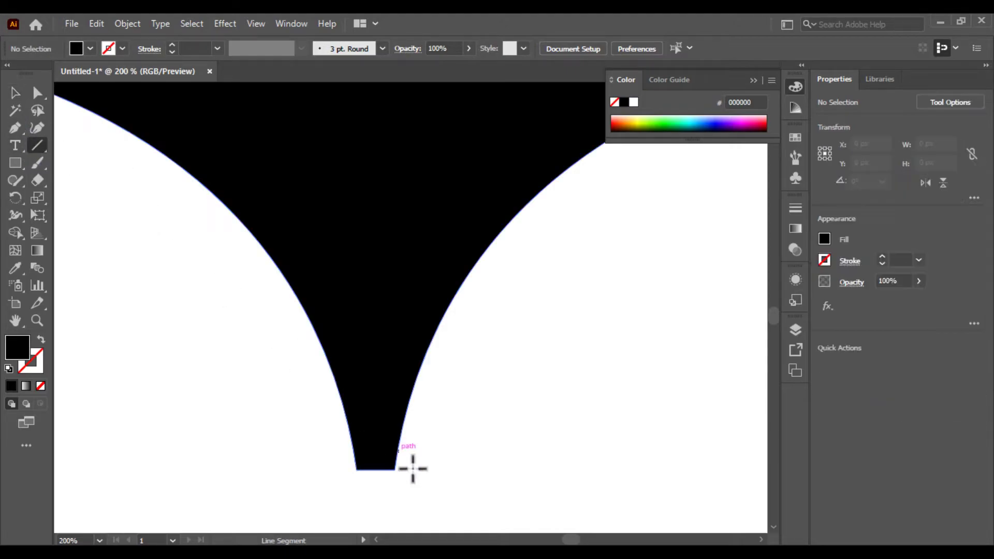
{"action": "mouse_move", "coordinate": [374, 469]}
{"action": "left_mouse_down"}
{"action": "mouse_move", "coordinate": [376, 85]}
{"action": "mouse_move", "coordinate": [361, 77]}
{"action": "mouse_move", "coordinate": [370, 204]}
{"action": "mouse_move", "coordinate": [371, 160]}
{"action": "mouse_move", "coordinate": [373, 180]}
{"action": "left_mouse_up"}
Set the vertical line's fill color to white (ffffff)
{"action": "key", "text": "ctrl+minus"}
{"action": "key", "text": "ctrl+minus"}
{"action": "key", "text": "ctrl+minus"}
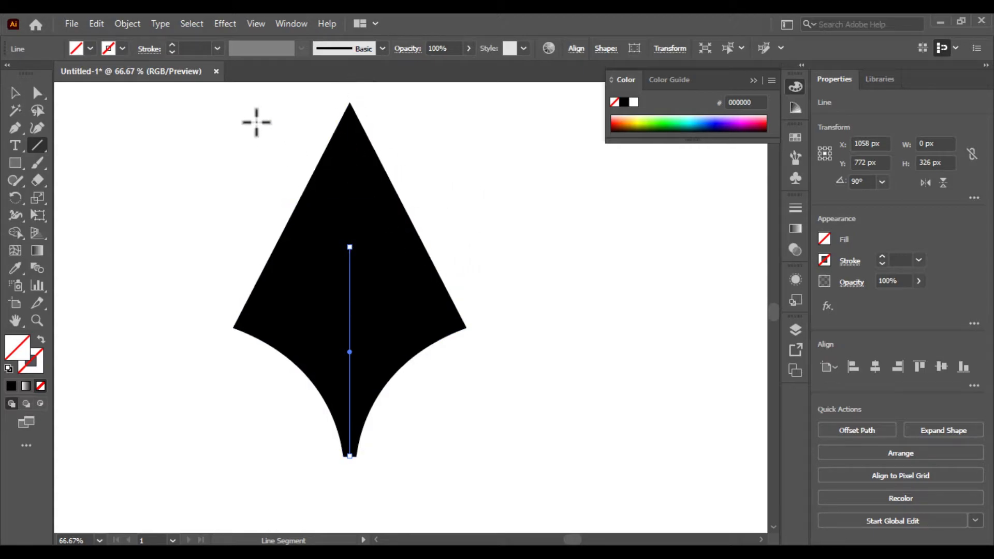
{"action": "double_click", "coordinate": [23, 354]}
{"action": "left_click_drag", "start_coordinate": [387, 294], "coordinate": [342, 185]}
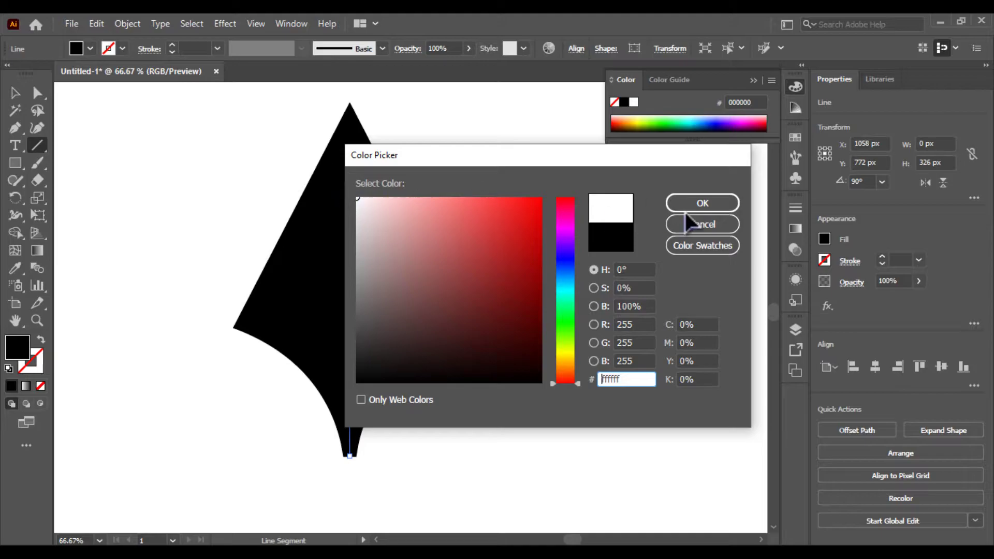
{"action": "left_click", "coordinate": [709, 204]}
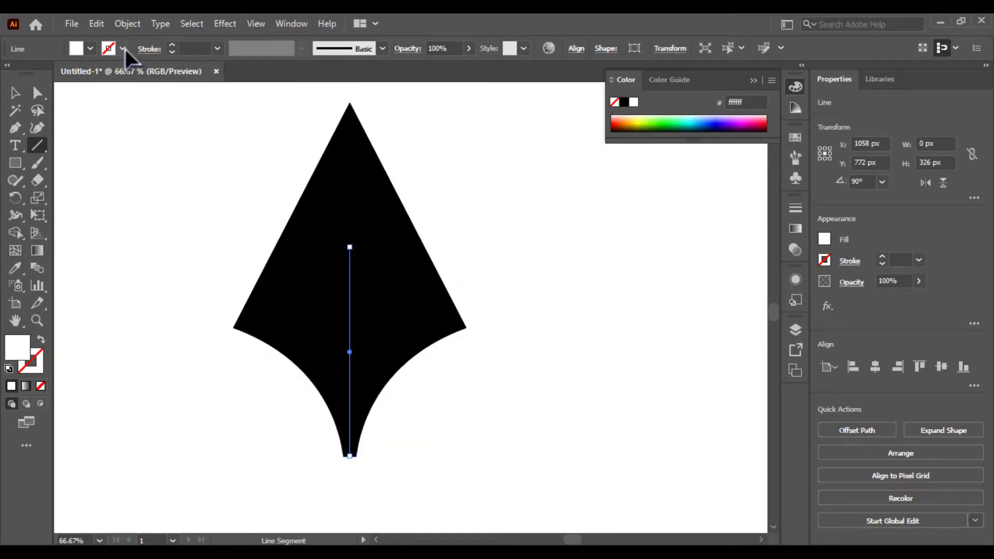
Give the vertical center line a white stroke 10 pt wide and deselect it
{"action": "left_click", "coordinate": [123, 49]}
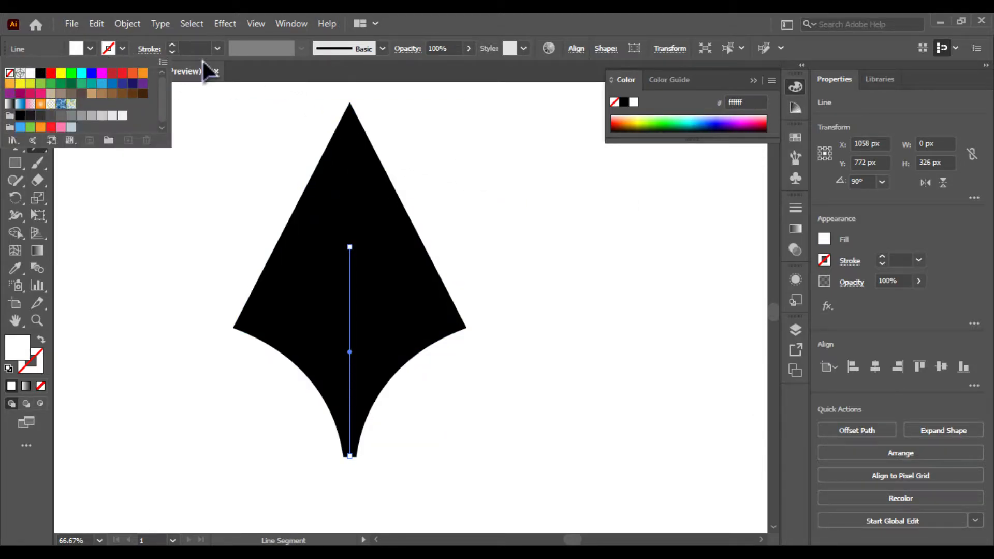
{"action": "left_click", "coordinate": [217, 49]}
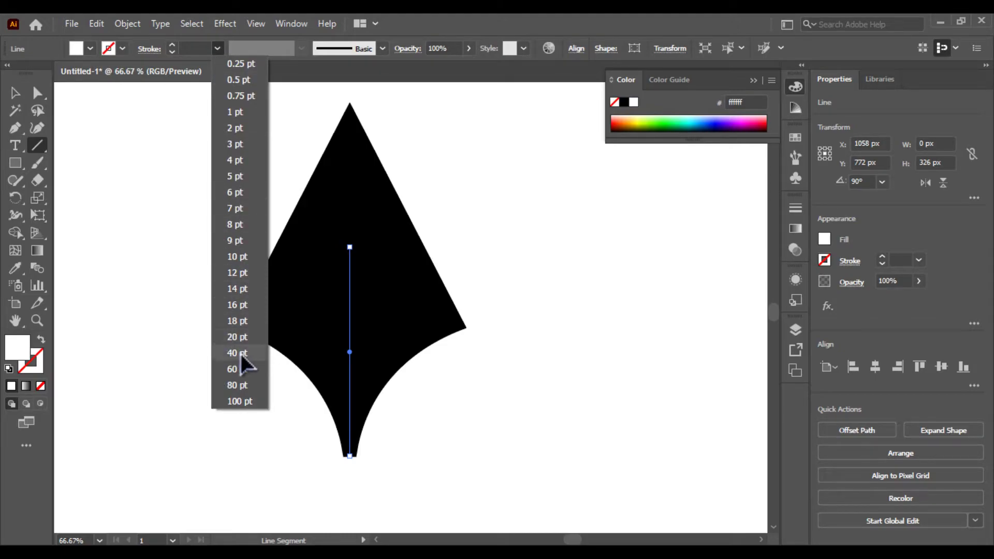
{"action": "left_click", "coordinate": [237, 257]}
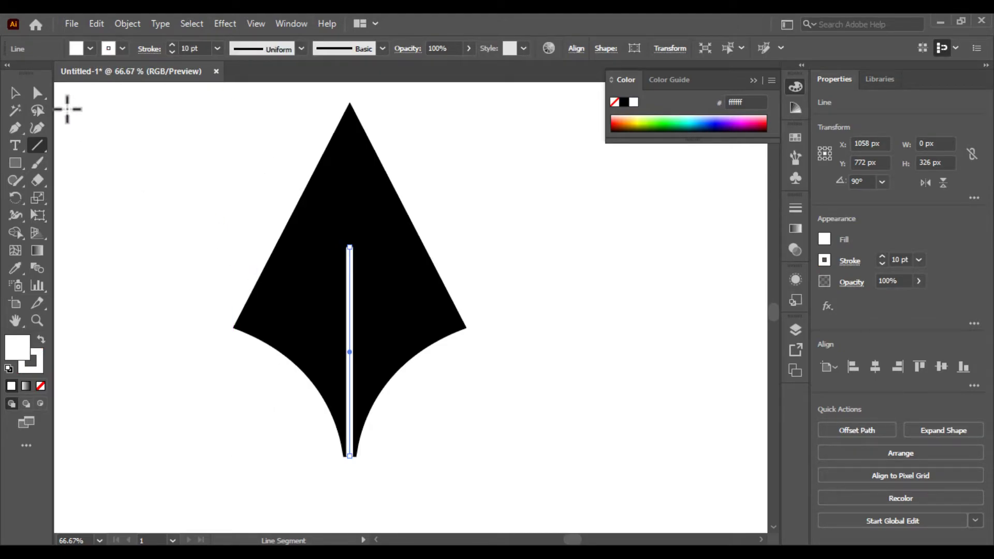
{"action": "left_click", "coordinate": [15, 93]}
{"action": "left_click", "coordinate": [177, 333]}
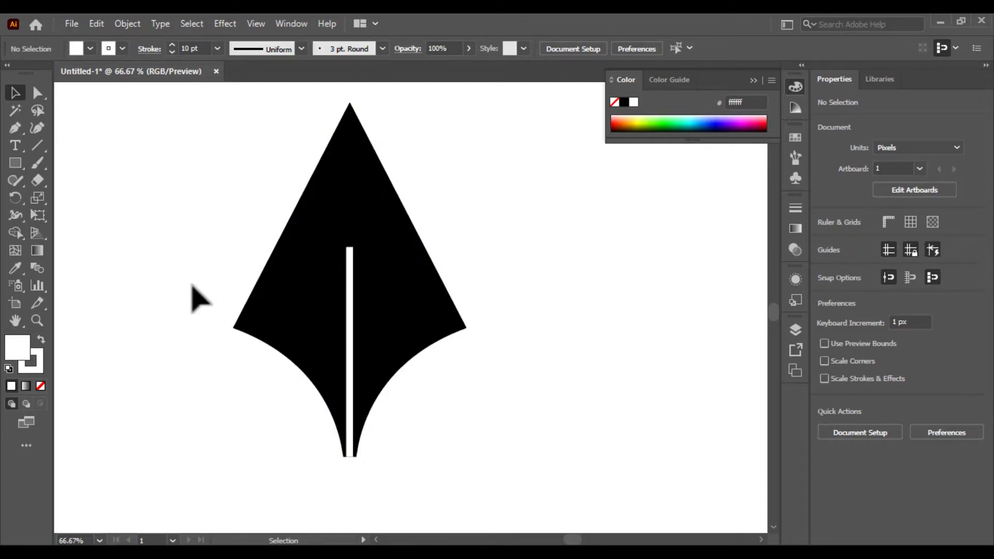
{"action": "left_click_drag", "start_coordinate": [410, 451], "coordinate": [264, 468]}
{"action": "left_click", "coordinate": [208, 392]}
Expand the vertical line's fill and stroke into an outlined shape
{"action": "left_click", "coordinate": [350, 308]}
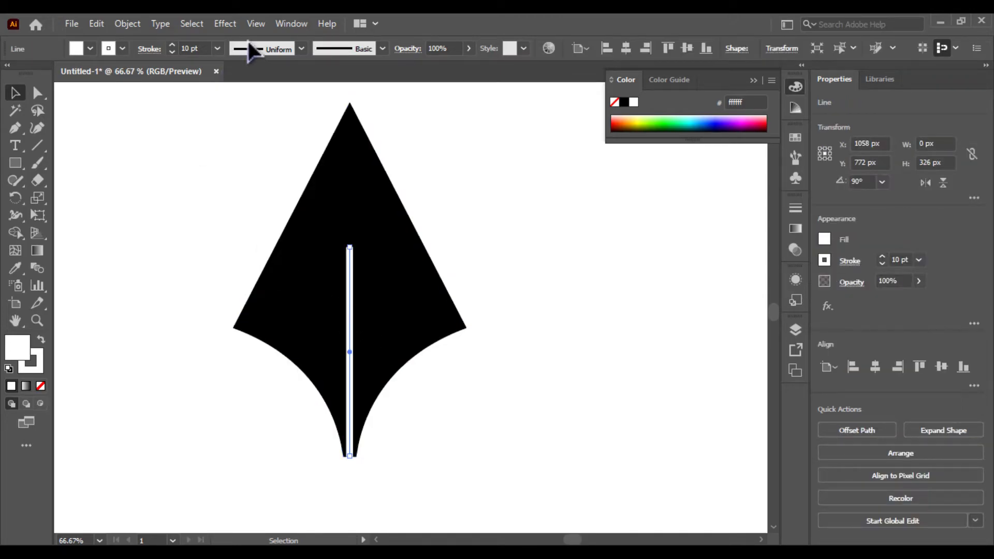
{"action": "left_click", "coordinate": [135, 24]}
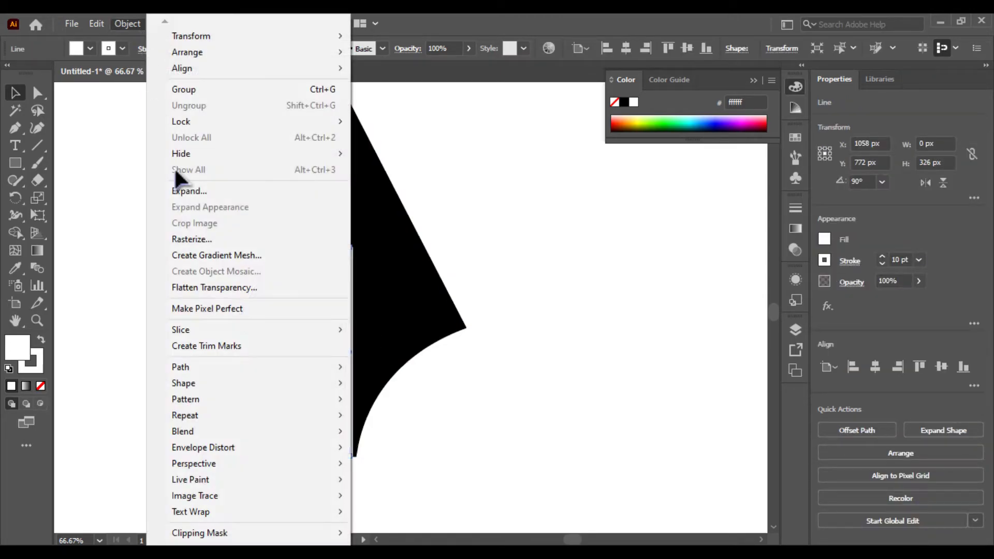
{"action": "left_click", "coordinate": [187, 191]}
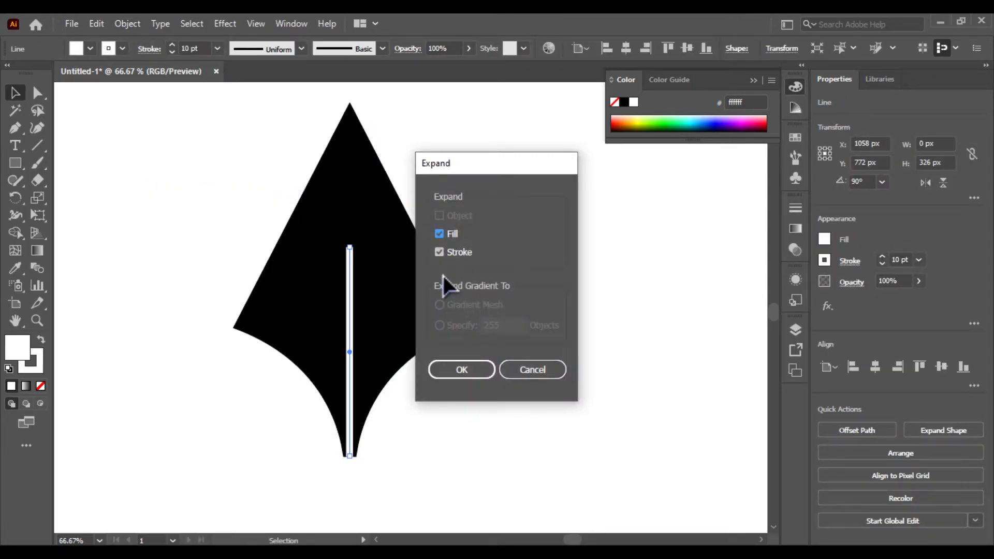
{"action": "left_click", "coordinate": [475, 368]}
{"action": "left_click_drag", "start_coordinate": [440, 466], "coordinate": [69, 259]}
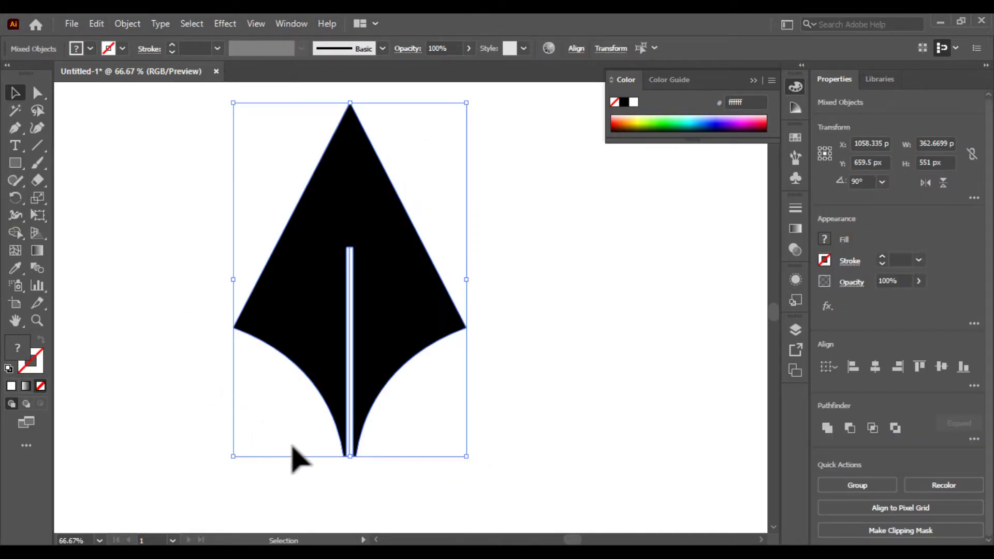
{"action": "left_click", "coordinate": [310, 458]}
Stretch the white center bar's lower end about 16 px past the nib's blunt bottom edge
{"action": "key", "text": "ctrl+equal"}
{"action": "key", "text": "ctrl+equal"}
{"action": "left_click_drag", "start_coordinate": [297, 351], "coordinate": [281, 91]}
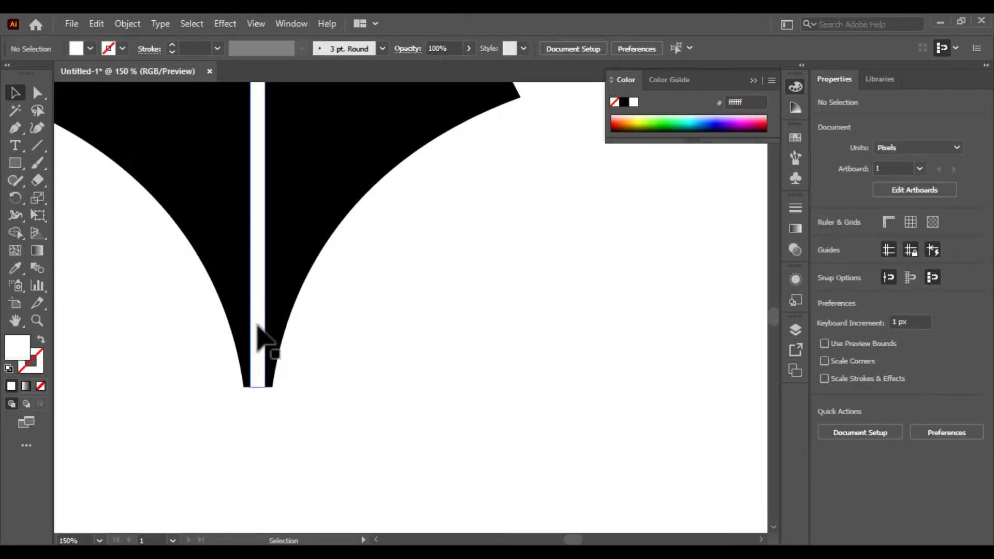
{"action": "left_click", "coordinate": [258, 386]}
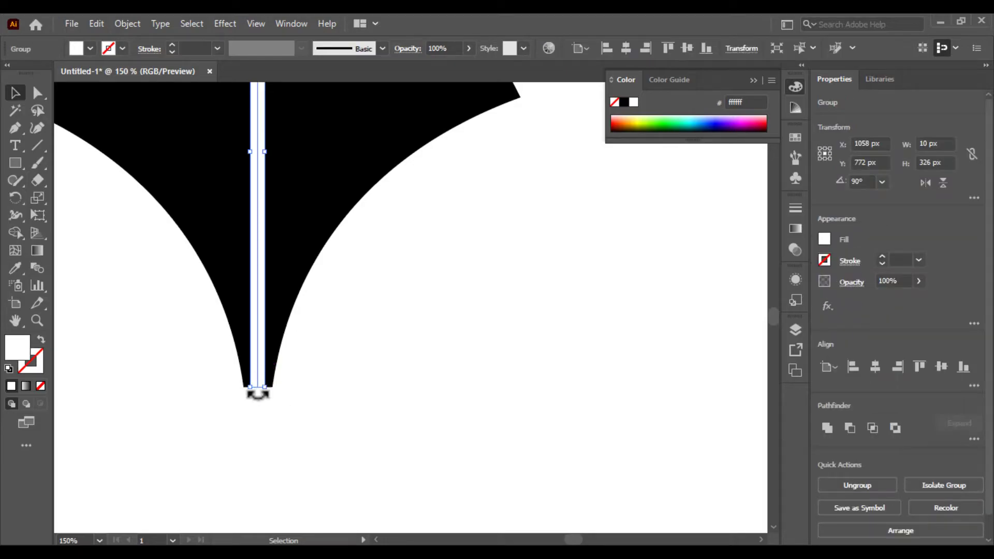
{"action": "mouse_move", "coordinate": [261, 394]}
{"action": "left_mouse_down"}
{"action": "mouse_move", "coordinate": [259, 420]}
{"action": "mouse_move", "coordinate": [258, 411]}
{"action": "left_mouse_up"}
Cut the center slit out of the black nib by removing the bar's area with the Shape Builder tool
{"action": "left_click_drag", "start_coordinate": [318, 401], "coordinate": [52, 269]}
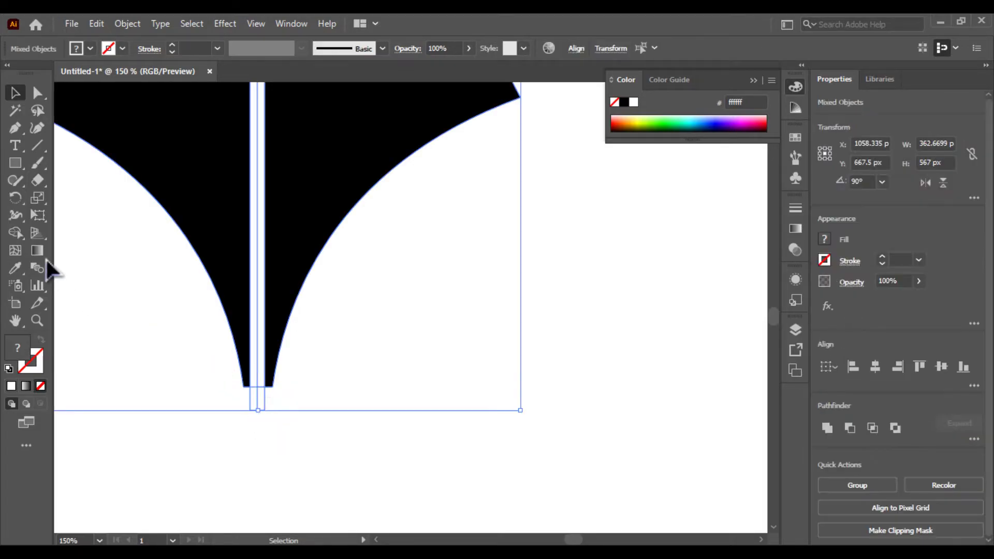
{"action": "left_click", "coordinate": [15, 233]}
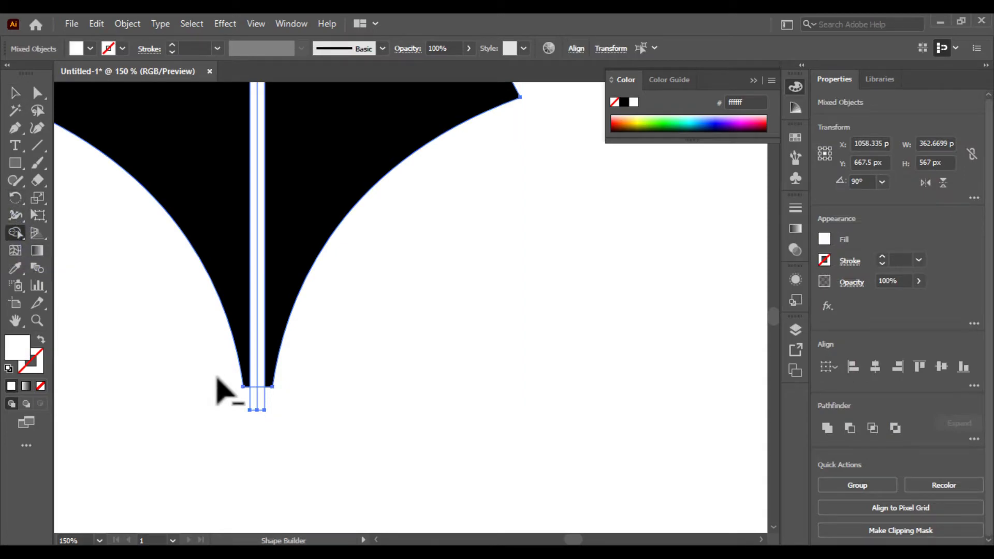
{"action": "left_click", "coordinate": [261, 383], "text": "alt"}
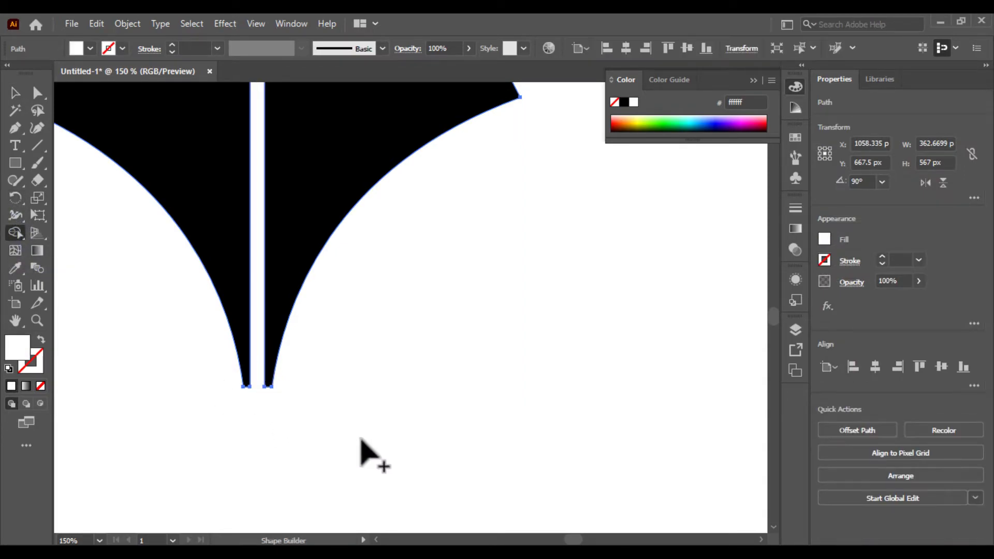
{"action": "key", "text": "ctrl+minus"}
{"action": "key", "text": "ctrl+minus"}
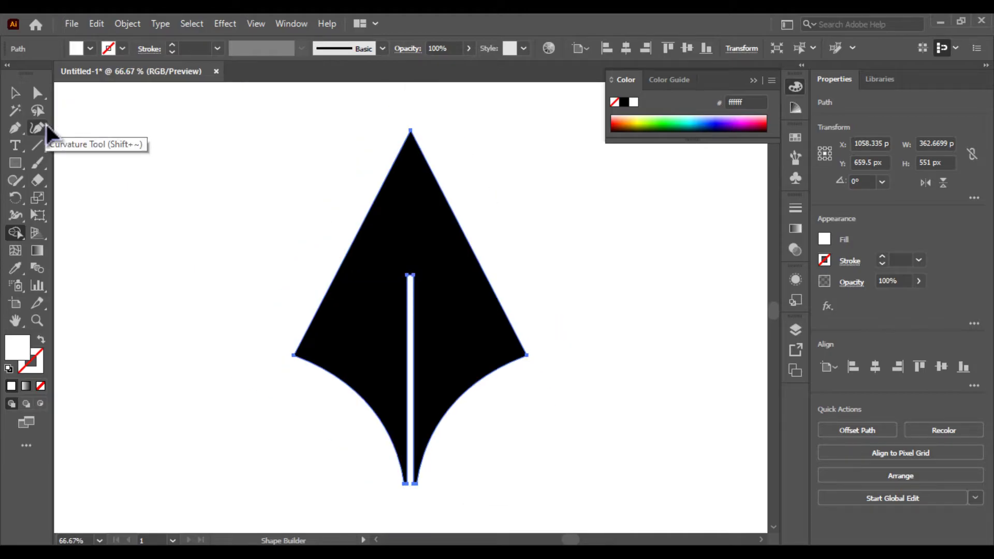
{"action": "left_click", "coordinate": [15, 95]}
{"action": "left_click", "coordinate": [171, 304]}
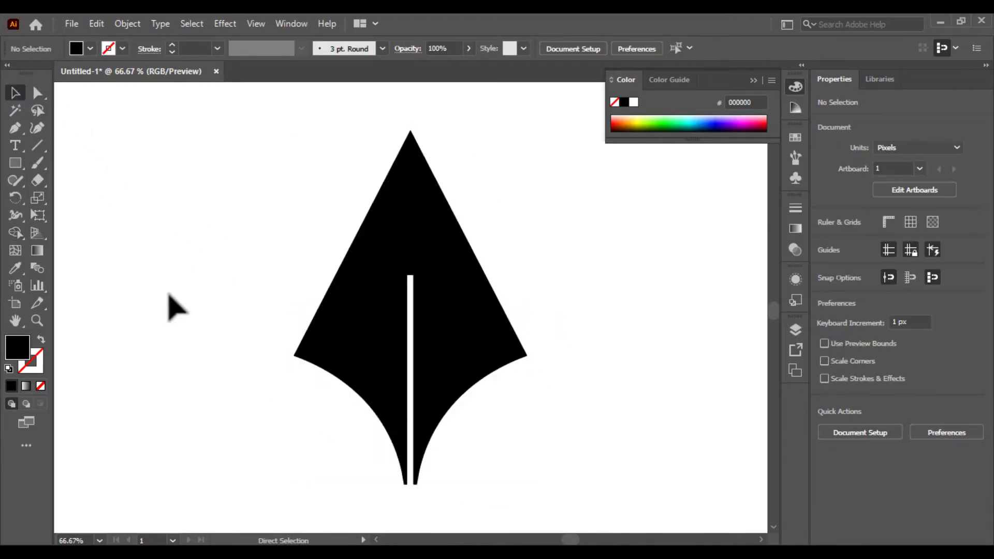
Draw a black circle about 42 px in diameter and center it over the nib's blunt end at about X 1058 px, Y 928 px
{"action": "key", "text": "ctrl+plus"}
{"action": "key", "text": "ctrl+plus"}
{"action": "left_click_drag", "start_coordinate": [241, 485], "coordinate": [150, 222]}
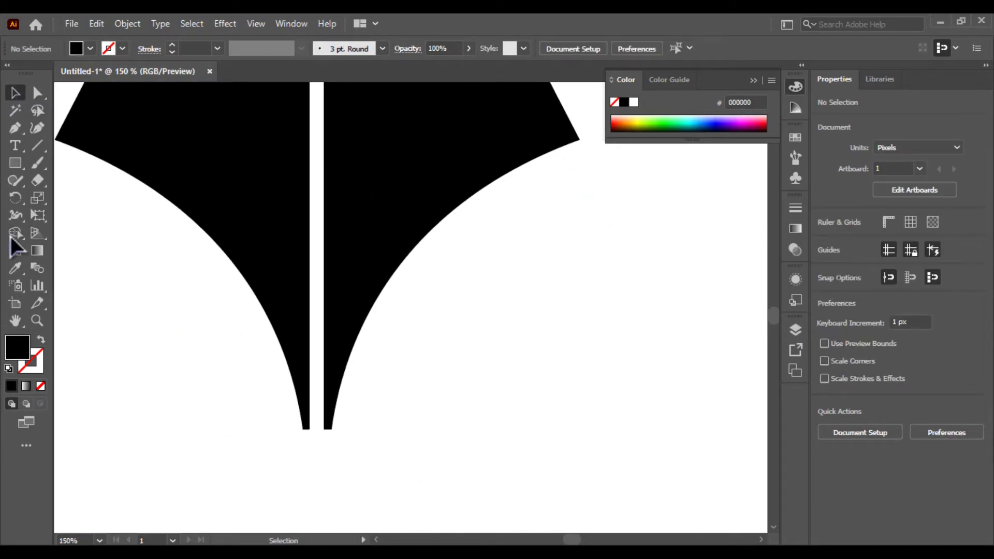
{"action": "left_click_drag", "start_coordinate": [15, 163], "coordinate": [67, 197]}
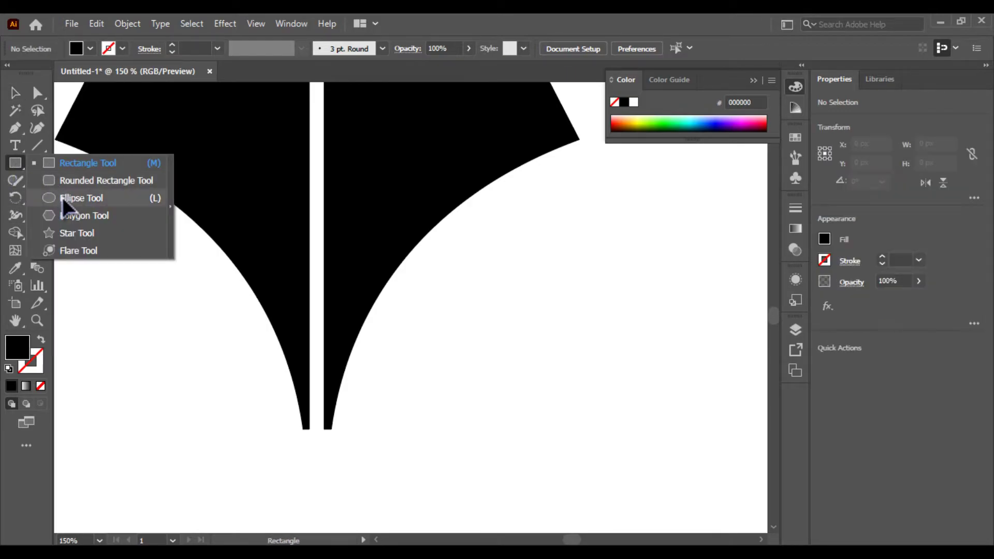
{"action": "left_click_drag", "start_coordinate": [242, 429], "coordinate": [273, 460]}
{"action": "left_click", "coordinate": [17, 95]}
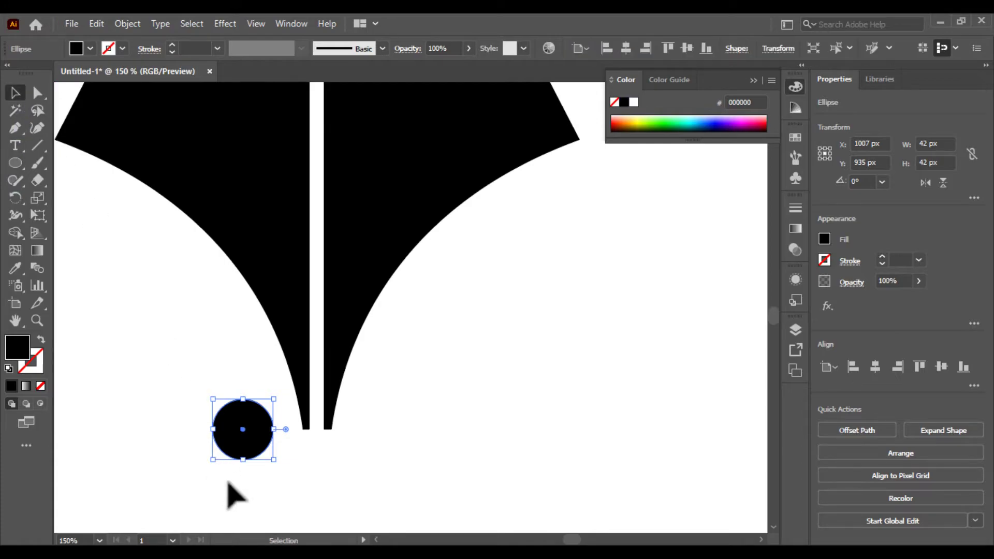
{"action": "left_click_drag", "start_coordinate": [243, 429], "coordinate": [316, 419]}
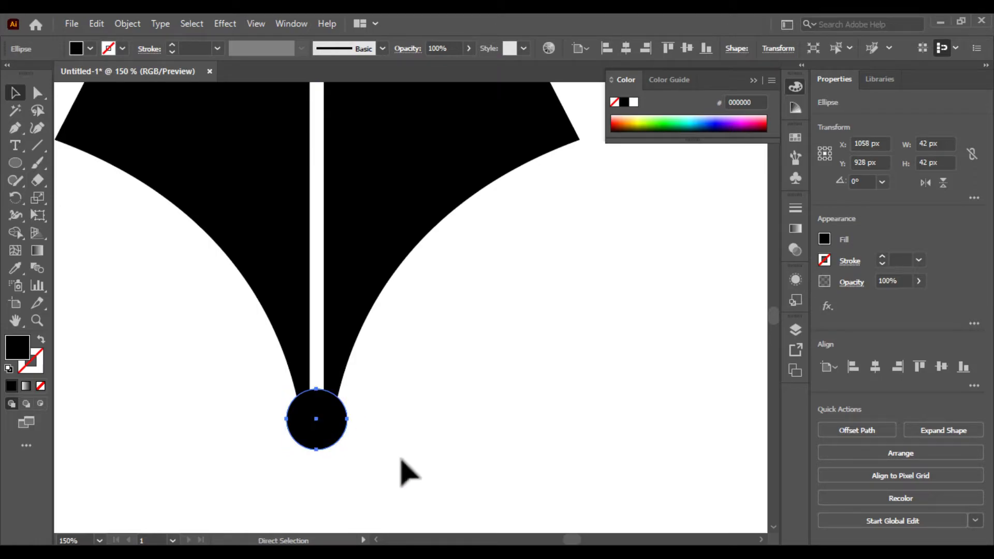
{"action": "key", "text": "ctrl+equal"}
{"action": "key", "text": "ctrl+equal"}
{"action": "key", "text": "ctrl+equal"}
{"action": "key", "text": "ctrl+equal"}
{"action": "left_click_drag", "start_coordinate": [399, 457], "coordinate": [334, 461]}
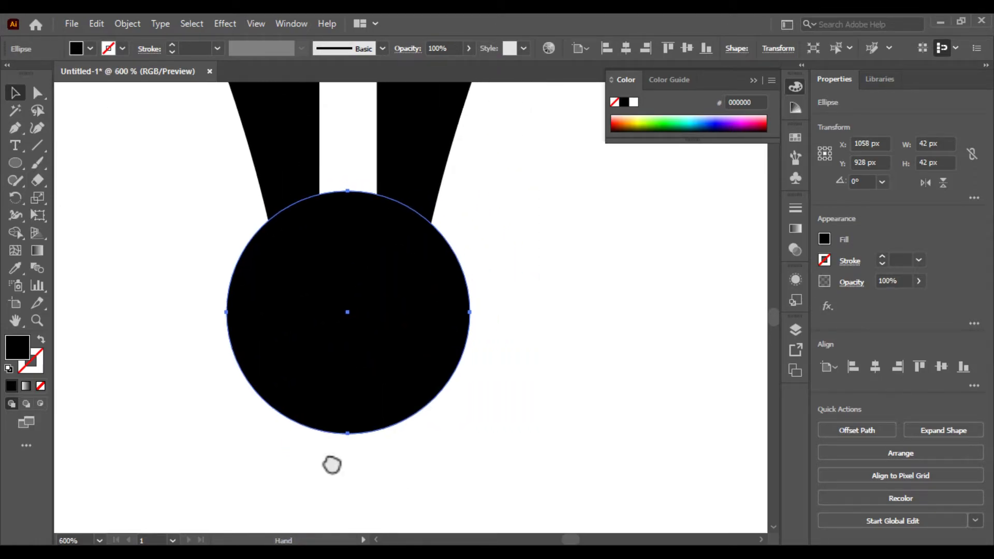
{"action": "mouse_move", "coordinate": [349, 313]}
{"action": "left_mouse_down"}
{"action": "mouse_move", "coordinate": [360, 428]}
{"action": "mouse_move", "coordinate": [348, 303]}
{"action": "mouse_move", "coordinate": [348, 313]}
{"action": "left_mouse_up"}
{"action": "left_click", "coordinate": [553, 251]}
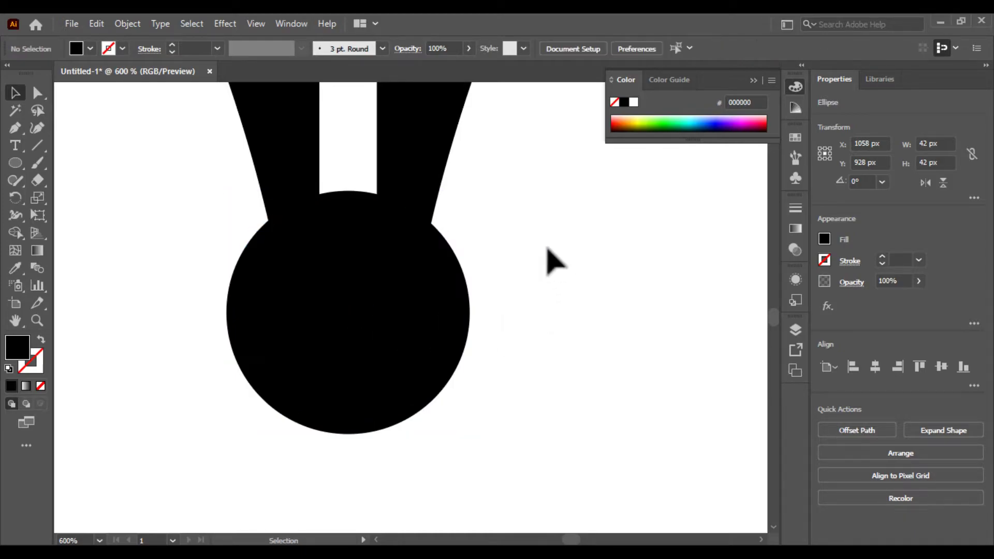
Move the circle aside to the right and draw vertical lines down from both lower slit corners, the right one about 57 px long
{"action": "left_click_drag", "start_coordinate": [553, 250], "coordinate": [154, 392]}
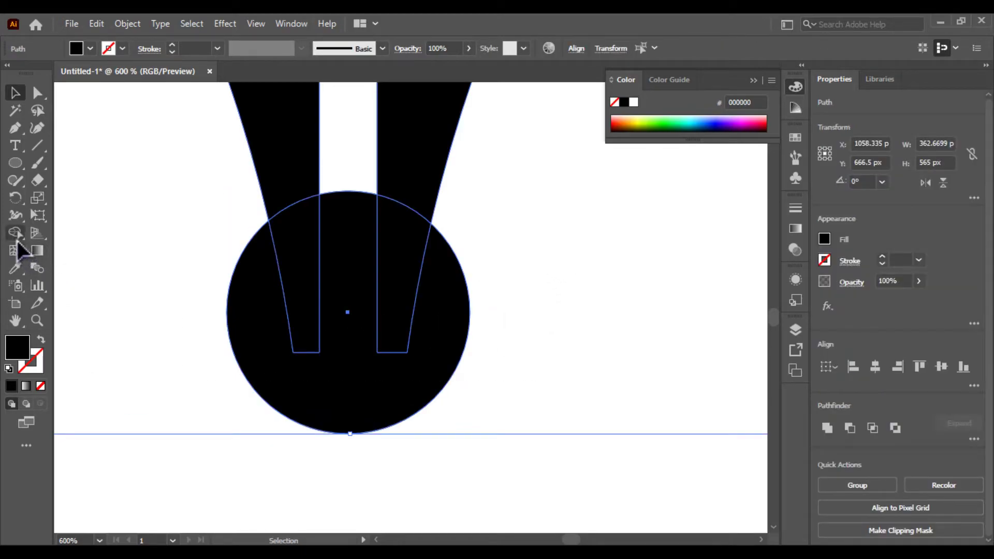
{"action": "left_click", "coordinate": [271, 482]}
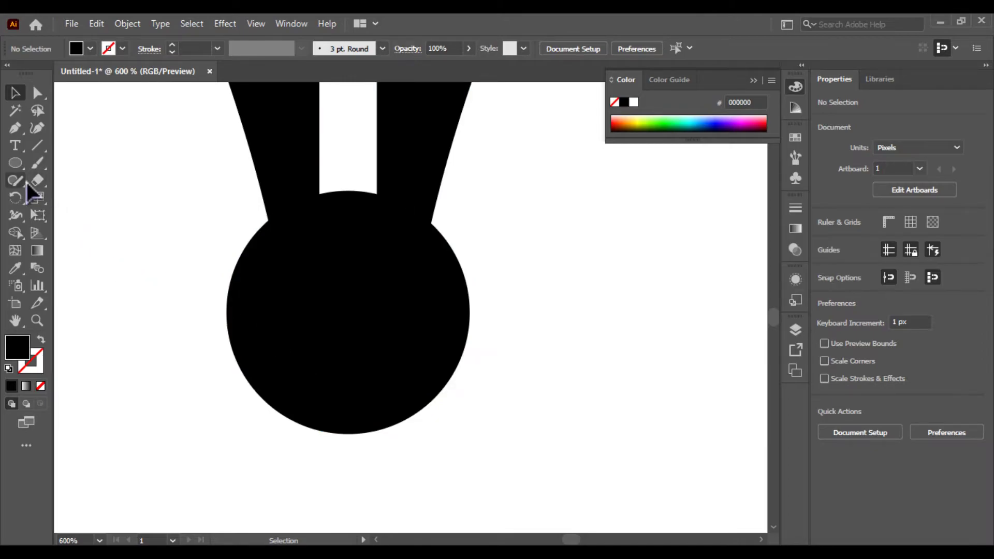
{"action": "left_click", "coordinate": [37, 146]}
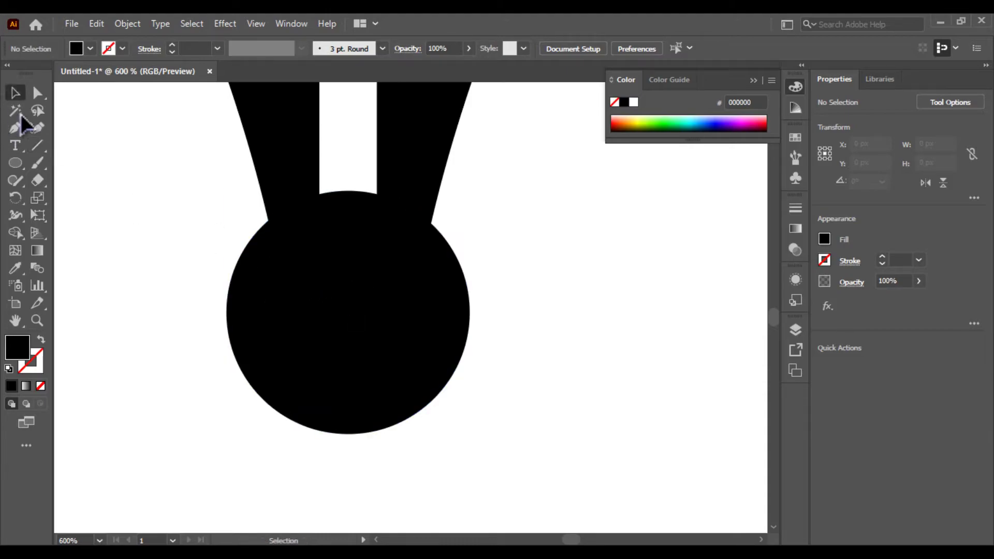
{"action": "left_click_drag", "start_coordinate": [346, 316], "coordinate": [607, 316]}
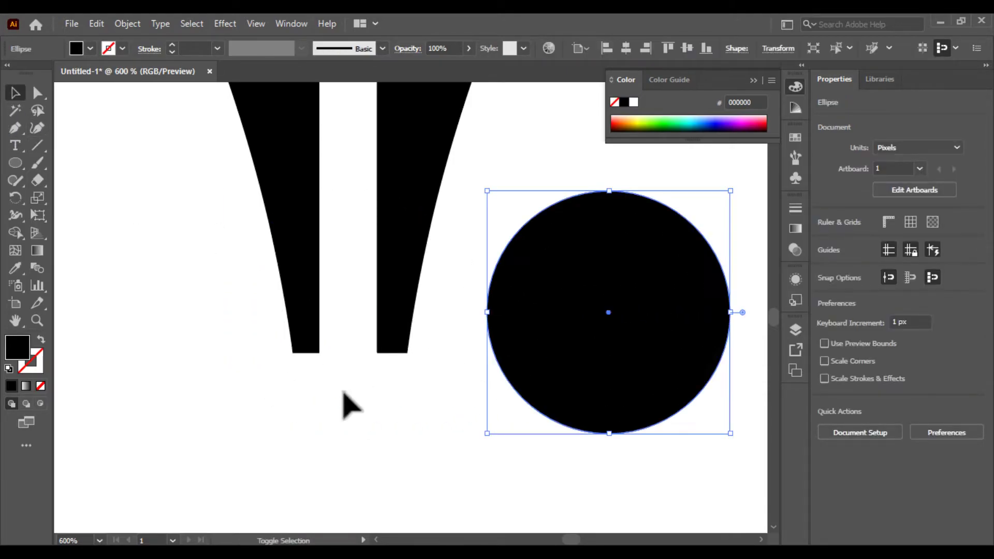
{"action": "left_click", "coordinate": [37, 146]}
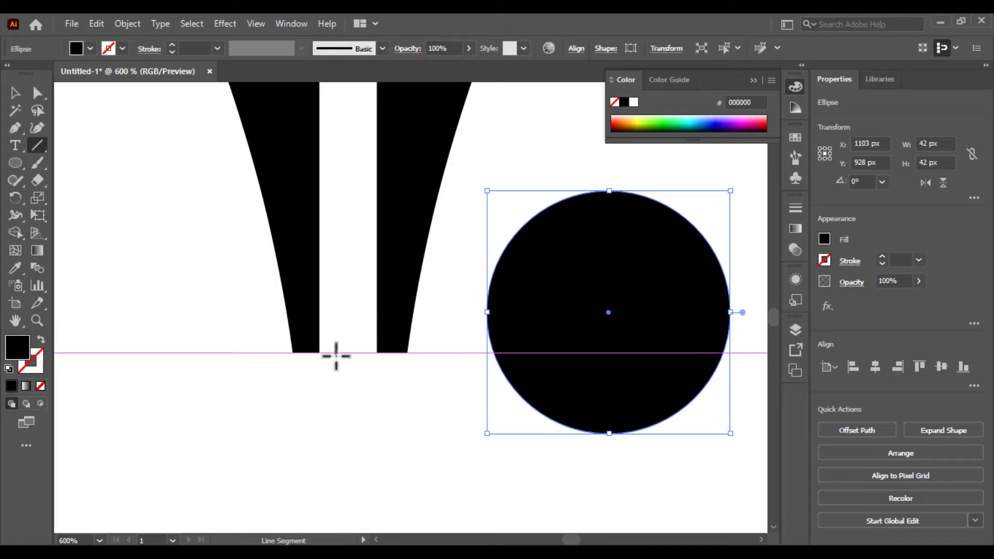
{"action": "left_click_drag", "start_coordinate": [319, 353], "coordinate": [302, 444]}
{"action": "scroll", "coordinate": [368, 411], "scroll_direction": "up", "scroll_amount": 3}
{"action": "mouse_move", "coordinate": [366, 154]}
{"action": "left_mouse_down"}
{"action": "mouse_move", "coordinate": [355, 345]}
{"action": "mouse_move", "coordinate": [367, 479]}
{"action": "left_mouse_up"}
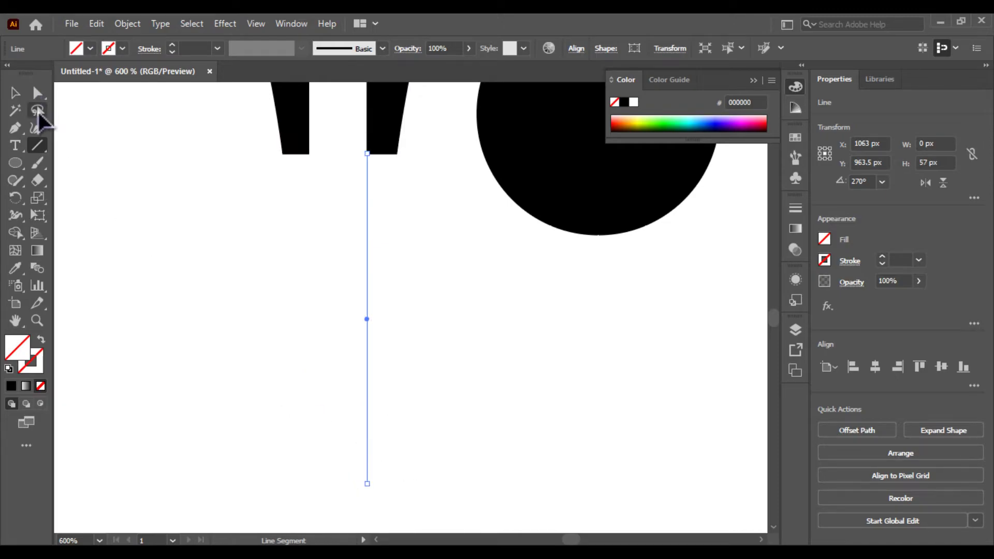
{"action": "left_click", "coordinate": [16, 96]}
{"action": "left_click_drag", "start_coordinate": [144, 233], "coordinate": [499, 393]}
{"action": "key", "text": "Delete"}
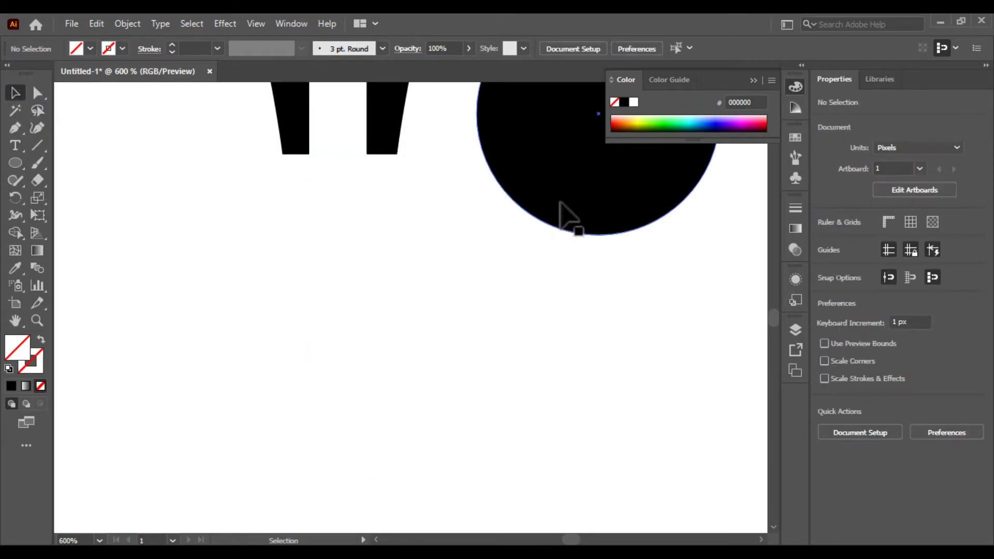
Move the circle back over the nib's blunt end, centered on the slit at X 1058 px, and shift it up 21 px
{"action": "left_click_drag", "start_coordinate": [446, 229], "coordinate": [359, 361]}
{"action": "left_click_drag", "start_coordinate": [492, 284], "coordinate": [230, 328]}
{"action": "left_click_drag", "start_coordinate": [433, 263], "coordinate": [50, 368]}
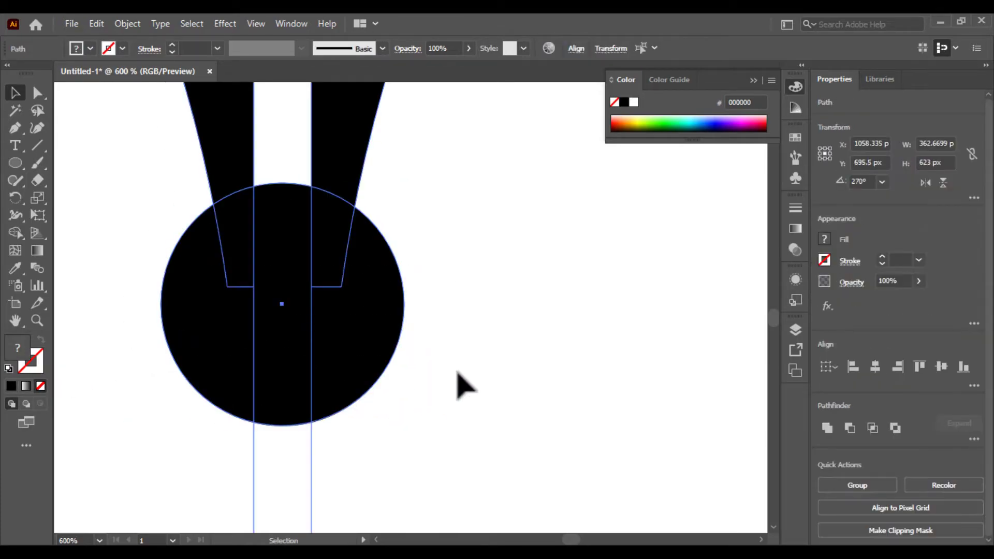
{"action": "left_click", "coordinate": [453, 372]}
{"action": "left_click_drag", "start_coordinate": [284, 311], "coordinate": [282, 182]}
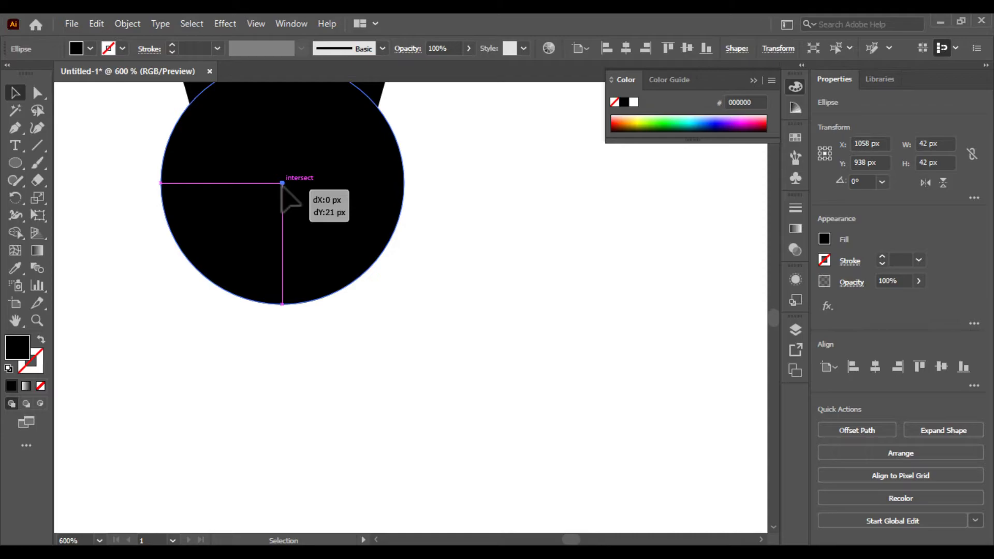
Select the nib, circle and lines together and examine how their outlines overlap at the blunt end and in the whole shape
{"action": "left_click_drag", "start_coordinate": [532, 282], "coordinate": [158, 352]}
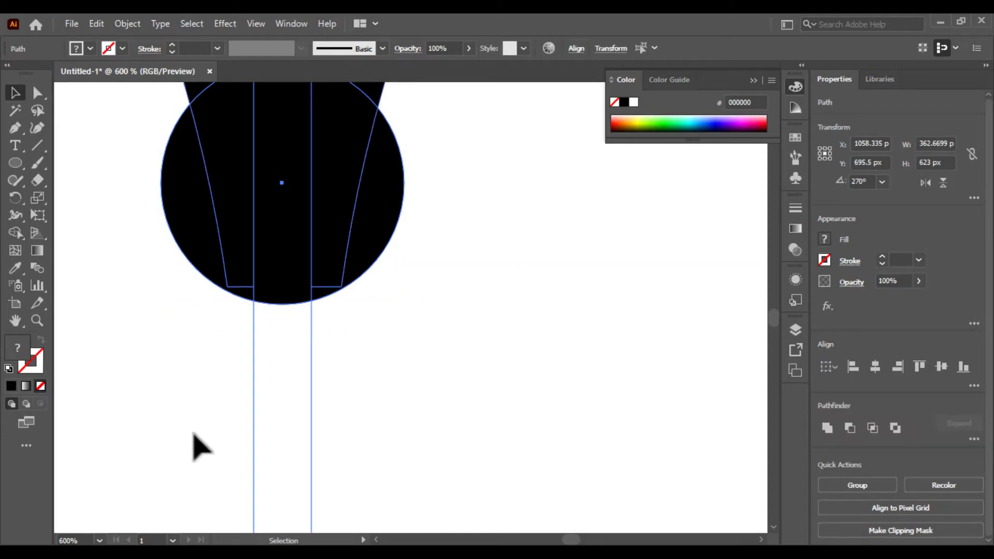
{"action": "key", "text": "ctrl+equal"}
{"action": "key", "text": "ctrl+equal"}
{"action": "key", "text": "ctrl+minus"}
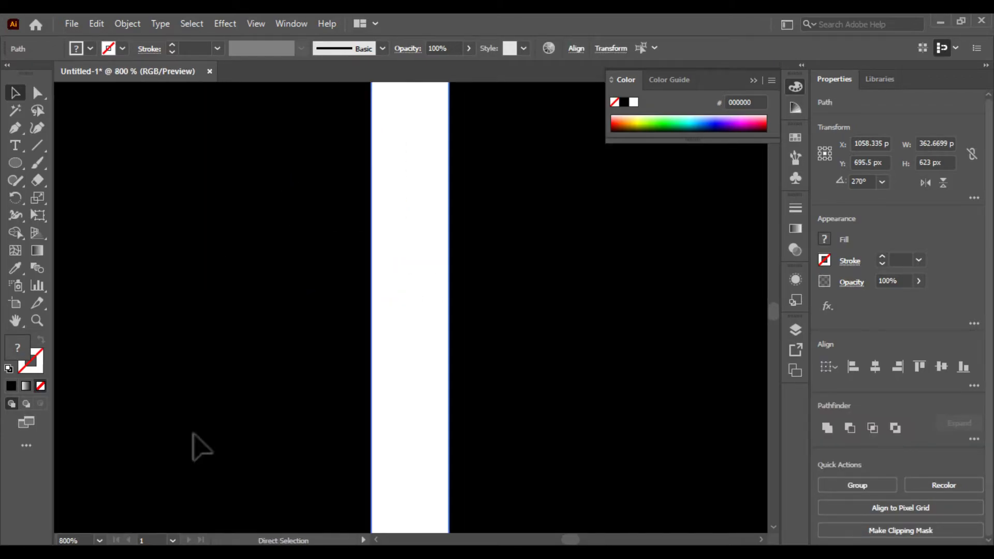
{"action": "key", "text": "ctrl+minus"}
{"action": "key", "text": "ctrl+minus"}
{"action": "key", "text": "ctrl+minus"}
{"action": "key", "text": "ctrl+minus"}
{"action": "key", "text": "ctrl+minus"}
{"action": "key", "text": "ctrl+minus"}
{"action": "key", "text": "ctrl+minus"}
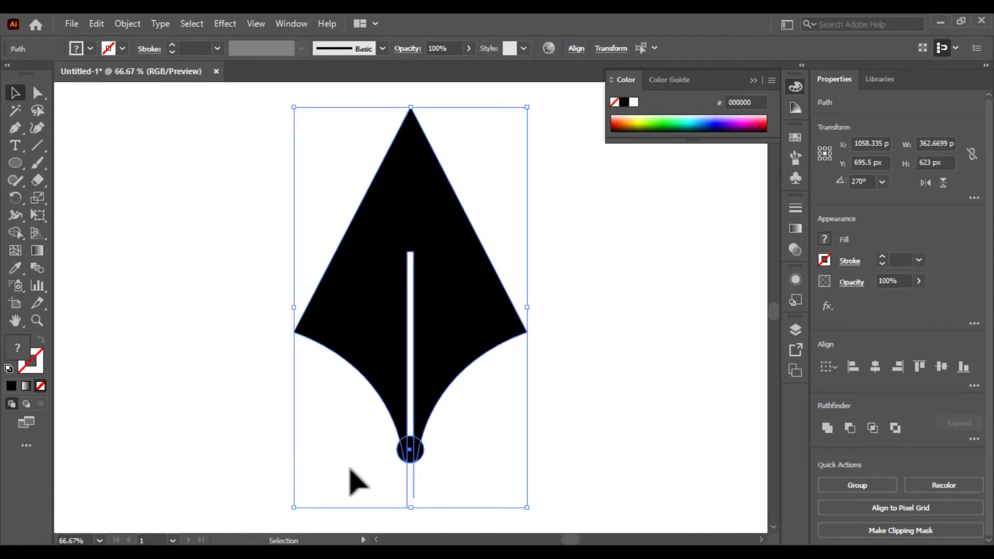
{"action": "key", "text": "ctrl+equal"}
{"action": "key", "text": "ctrl+equal"}
{"action": "left_click_drag", "start_coordinate": [479, 467], "coordinate": [451, 243]}
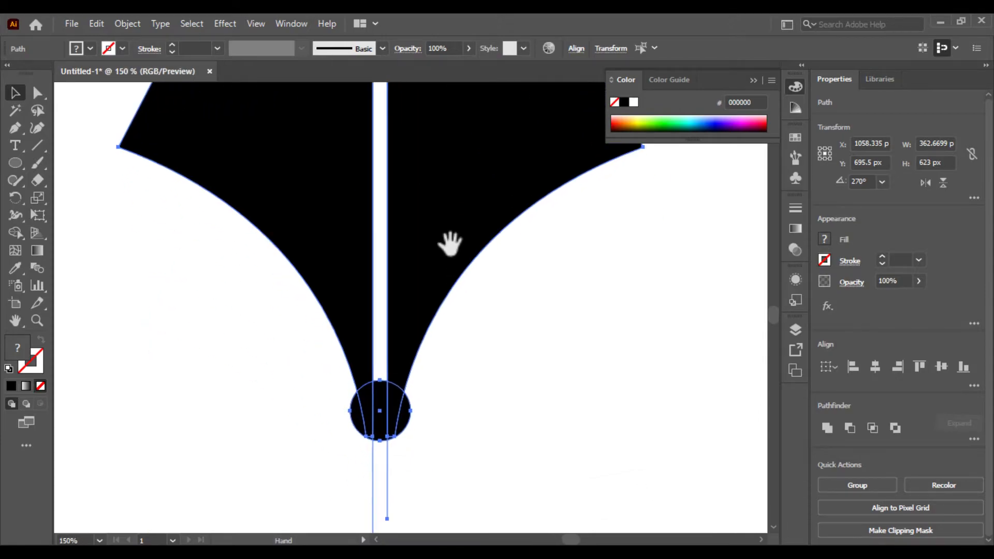
{"action": "left_click", "coordinate": [438, 451]}
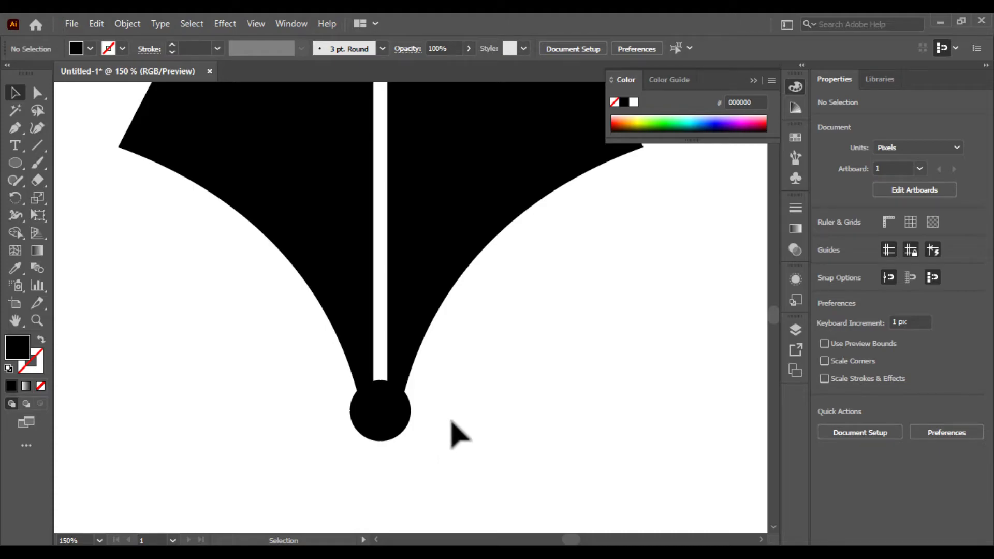
Move the circle slightly down over the nib's blunt end and select it together with the nib and slit lines
{"action": "left_click_drag", "start_coordinate": [451, 423], "coordinate": [333, 502]}
{"action": "left_click", "coordinate": [475, 437]}
{"action": "left_click", "coordinate": [402, 426]}
{"action": "left_click", "coordinate": [402, 426], "text": "shift"}
{"action": "left_click_drag", "start_coordinate": [380, 414], "coordinate": [381, 424]}
{"action": "left_click_drag", "start_coordinate": [466, 414], "coordinate": [219, 79]}
{"action": "key", "text": "ctrl+equal"}
{"action": "key", "text": "ctrl+equal"}
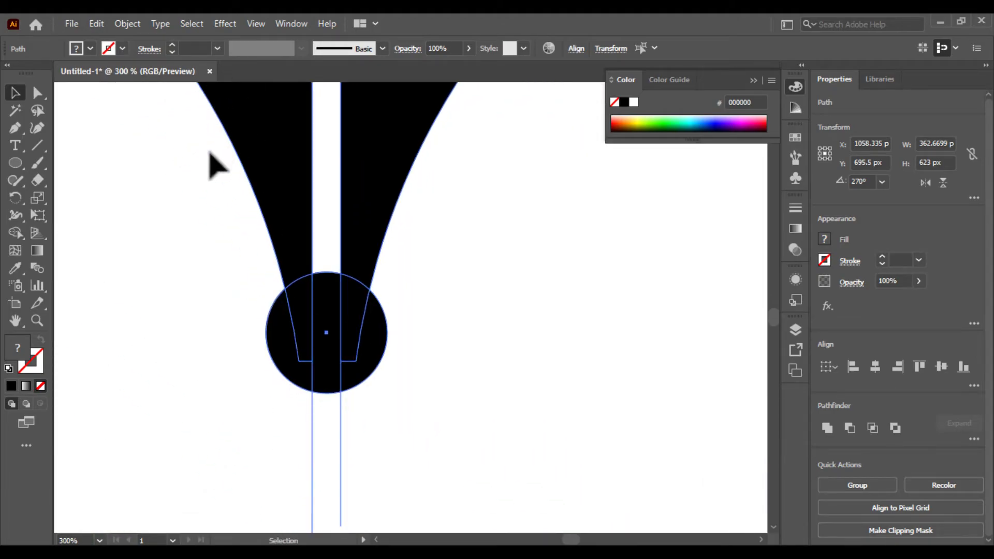
Examine how the circle, the slit lines and the nib's end corners overlap at the blunt end
{"action": "left_click", "coordinate": [239, 371]}
{"action": "key", "text": "ctrl+equal"}
{"action": "key", "text": "ctrl+equal"}
{"action": "left_click_drag", "start_coordinate": [240, 408], "coordinate": [316, 353]}
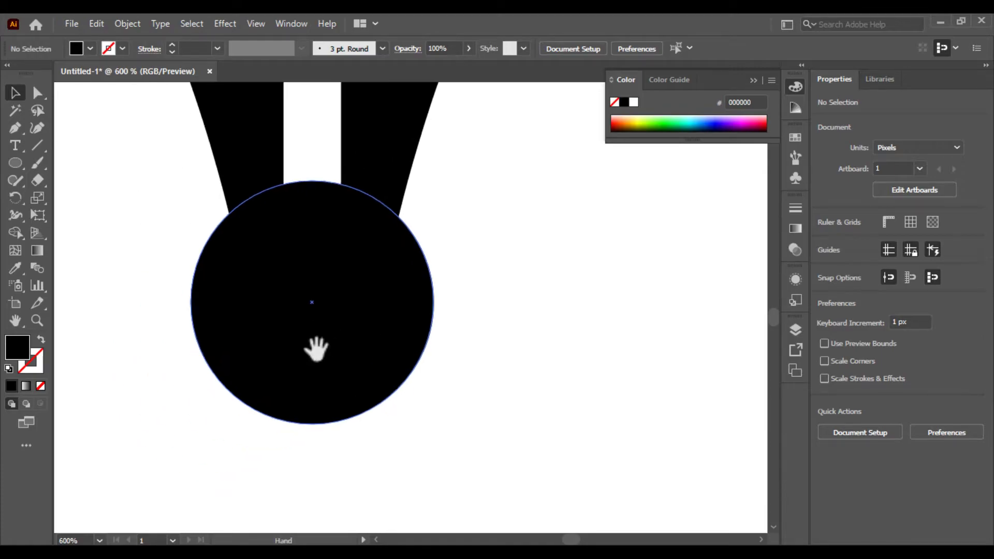
{"action": "left_click_drag", "start_coordinate": [388, 459], "coordinate": [238, 502]}
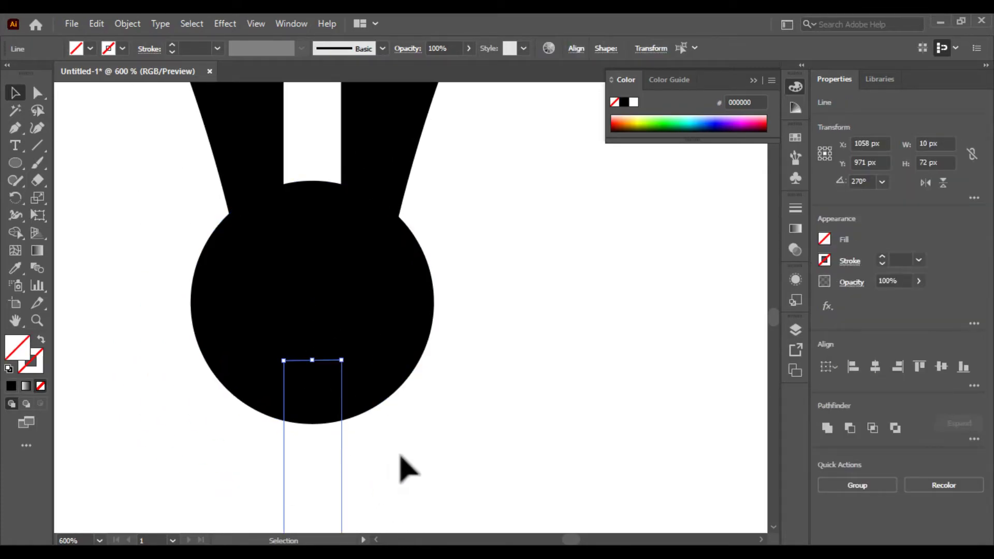
{"action": "left_click", "coordinate": [434, 438]}
{"action": "left_click", "coordinate": [236, 365]}
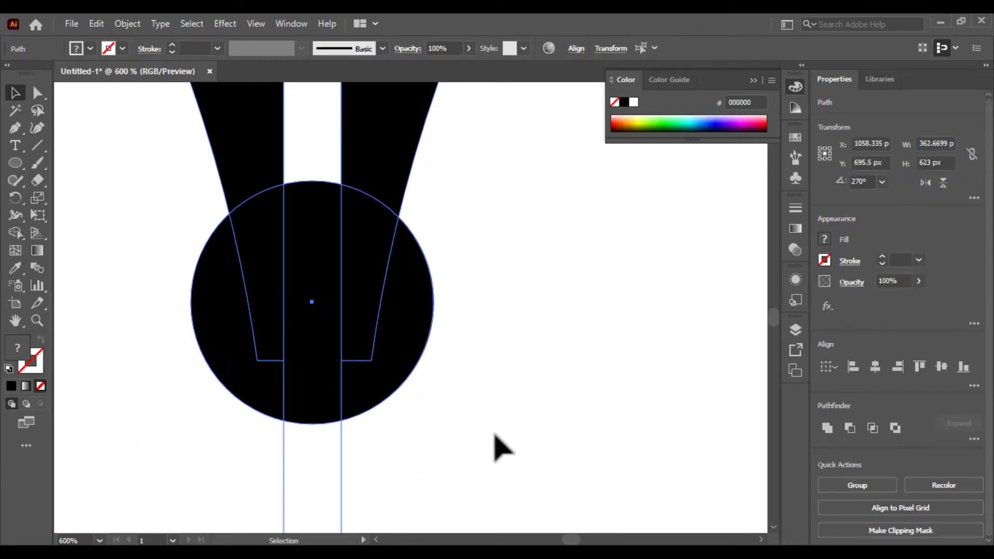
{"action": "left_click", "coordinate": [497, 446]}
Move the circle aside to the right of the nib's blunt end and check the two slit lines
{"action": "left_click_drag", "start_coordinate": [310, 465], "coordinate": [268, 472]}
{"action": "left_click_drag", "start_coordinate": [412, 387], "coordinate": [690, 392]}
{"action": "left_click_drag", "start_coordinate": [333, 450], "coordinate": [143, 430]}
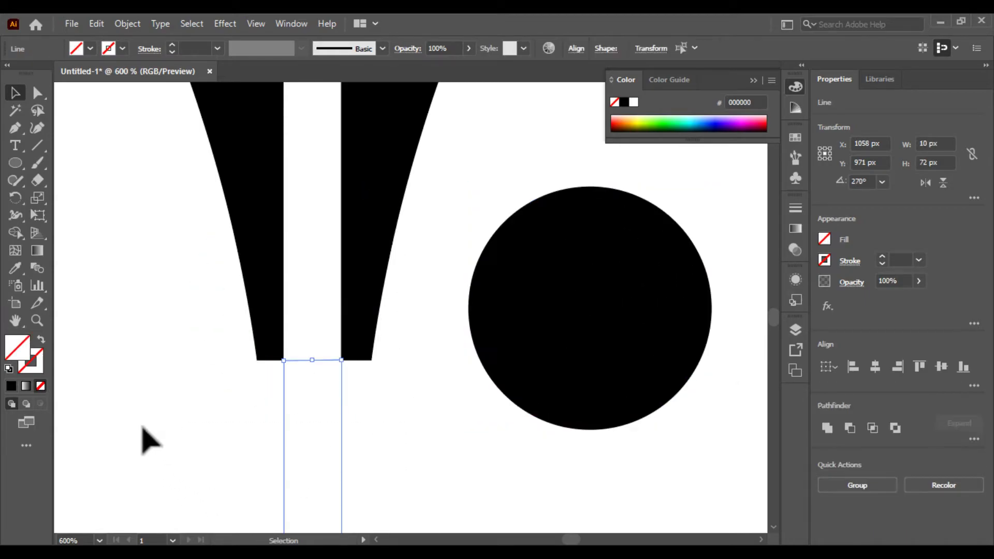
{"action": "left_click", "coordinate": [169, 420]}
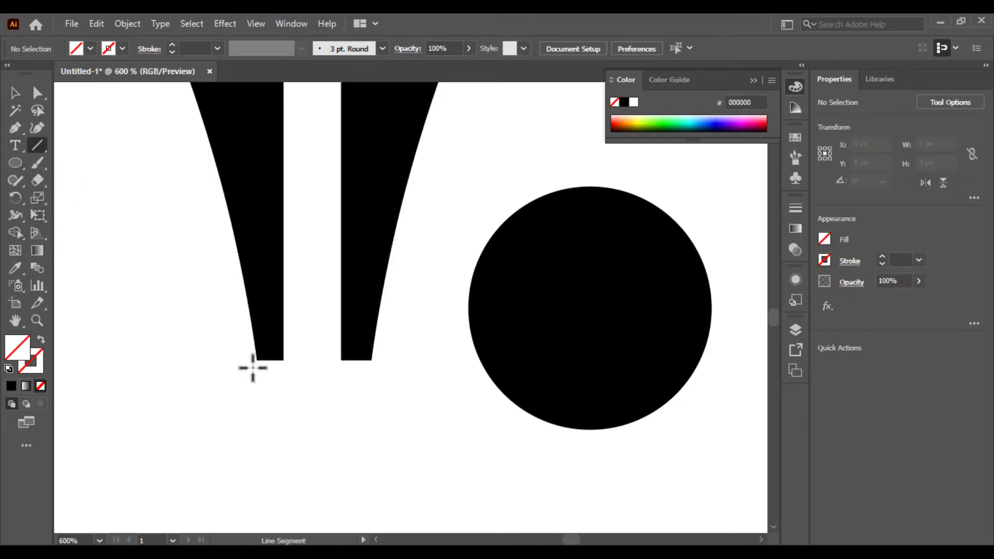
Draw a vertical line about 43 px long down from the left outer corner of the nib's blunt end
{"action": "left_click_drag", "start_coordinate": [257, 361], "coordinate": [266, 475]}
{"action": "scroll", "coordinate": [264, 406], "scroll_direction": "up", "scroll_amount": 3}
{"action": "key", "text": "ctrl+shift+a"}
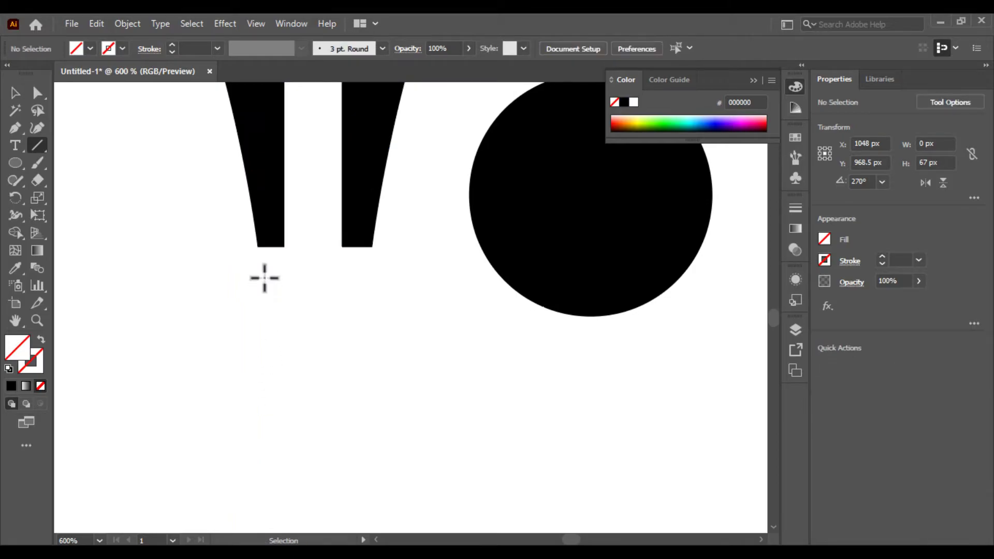
{"action": "left_click_drag", "start_coordinate": [258, 246], "coordinate": [255, 496]}
{"action": "key", "text": "ctrl+equal"}
{"action": "left_click_drag", "start_coordinate": [222, 282], "coordinate": [127, 502]}
{"action": "left_click", "coordinate": [15, 93]}
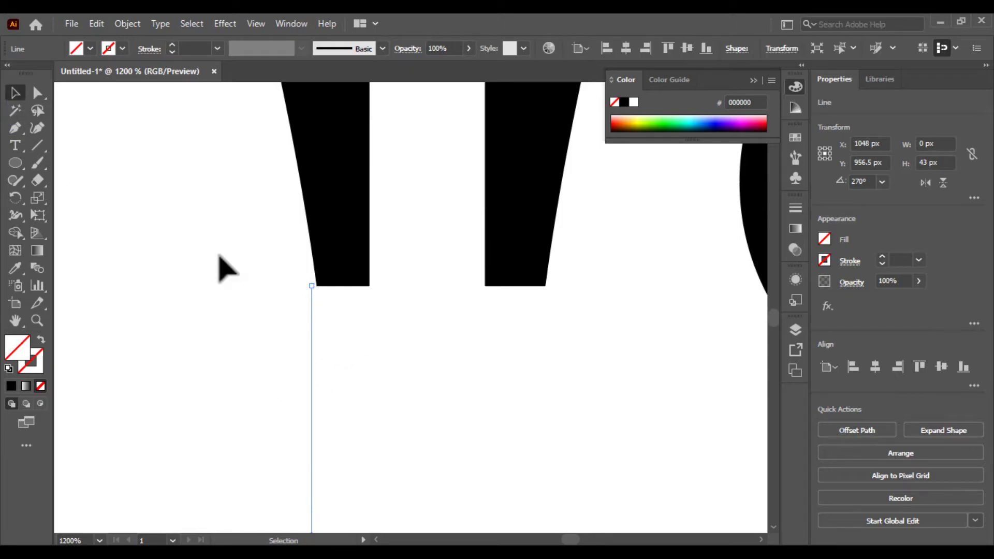
Inspect how the extra line's upper end meets the nib's left outer corner and remove that line
{"action": "mouse_move", "coordinate": [309, 363]}
{"action": "left_mouse_down"}
{"action": "mouse_move", "coordinate": [317, 373]}
{"action": "mouse_move", "coordinate": [310, 365]}
{"action": "left_mouse_up"}
{"action": "key", "text": "ctrl+equal"}
{"action": "key", "text": "ctrl+equal"}
{"action": "key", "text": "ctrl+equal"}
{"action": "left_click_drag", "start_coordinate": [326, 410], "coordinate": [240, 512]}
{"action": "left_click_drag", "start_coordinate": [274, 449], "coordinate": [234, 498]}
{"action": "scroll", "coordinate": [249, 495], "scroll_direction": "up", "scroll_amount": 5}
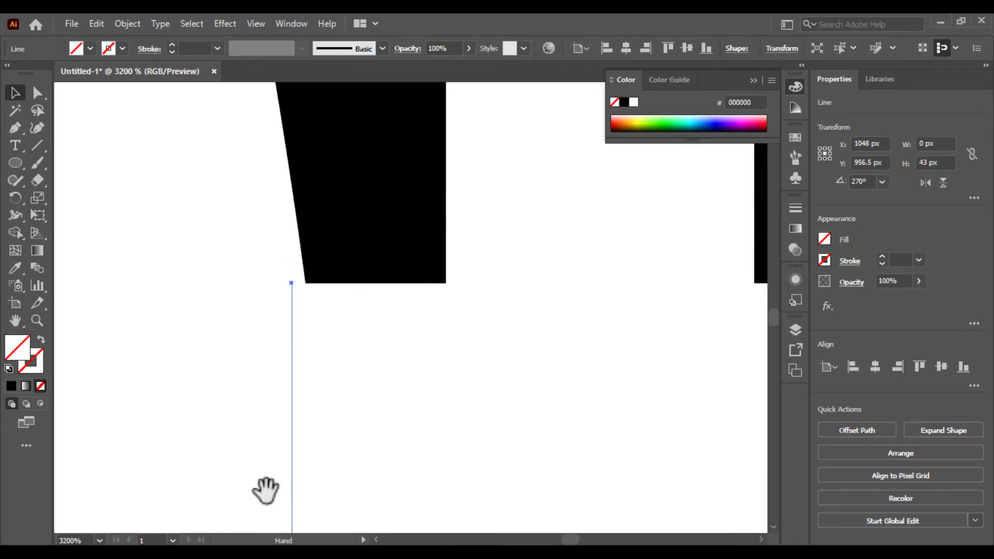
{"action": "left_click", "coordinate": [341, 325]}
{"action": "key", "text": "ctrl+0"}
{"action": "scroll", "coordinate": [337, 326], "scroll_direction": "up", "scroll_amount": 3}
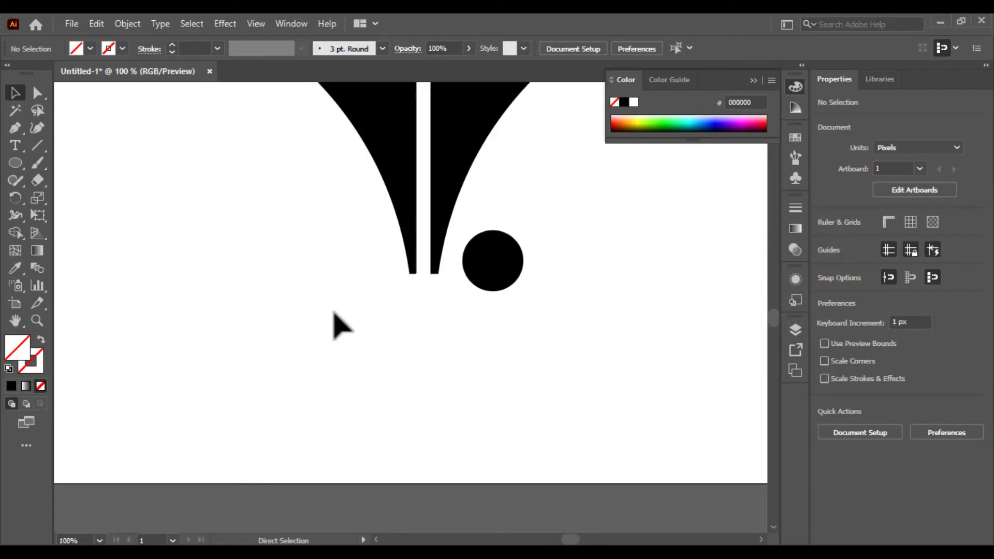
{"action": "left_click_drag", "start_coordinate": [333, 326], "coordinate": [191, 468]}
{"action": "left_click_drag", "start_coordinate": [380, 416], "coordinate": [290, 392]}
{"action": "left_click", "coordinate": [348, 437]}
Move the circle back over the nib's blunt end, centered on the slit
{"action": "key", "text": "ctrl+equal"}
{"action": "key", "text": "ctrl+equal"}
{"action": "left_click_drag", "start_coordinate": [492, 302], "coordinate": [551, 200]}
{"action": "left_click_drag", "start_coordinate": [420, 278], "coordinate": [294, 259]}
{"action": "key", "text": "ctrl+plus"}
{"action": "key", "text": "ctrl+plus"}
{"action": "left_click_drag", "start_coordinate": [245, 440], "coordinate": [268, 237]}
{"action": "left_click_drag", "start_coordinate": [223, 492], "coordinate": [268, 197]}
{"action": "left_click_drag", "start_coordinate": [286, 364], "coordinate": [288, 112]}
Shift the circle down about 3 px to cover both end corners of the nib, and select it with the nib and lines
{"action": "left_click_drag", "start_coordinate": [405, 510], "coordinate": [256, 62]}
{"action": "left_click_drag", "start_coordinate": [426, 438], "coordinate": [403, 337]}
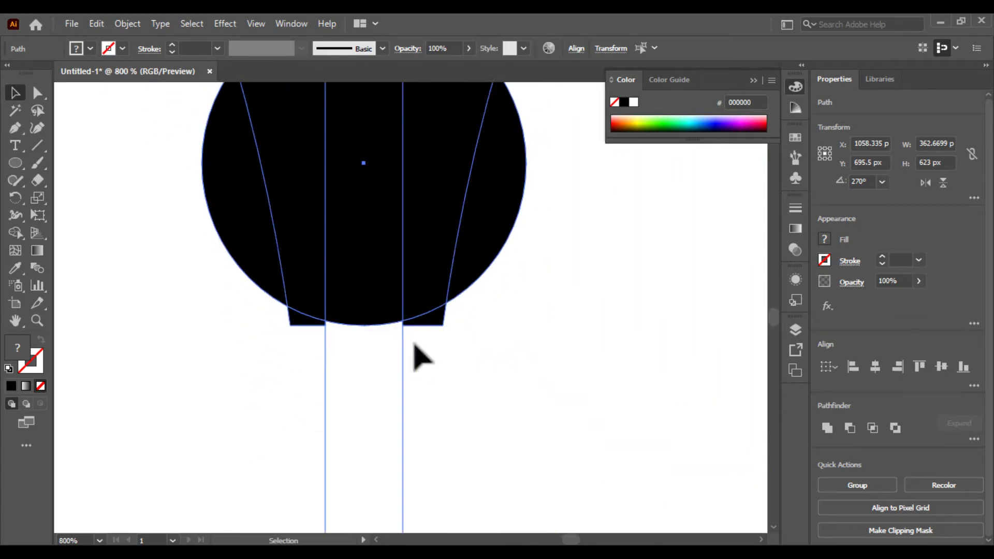
{"action": "left_click", "coordinate": [474, 368]}
{"action": "left_click_drag", "start_coordinate": [362, 293], "coordinate": [366, 319]}
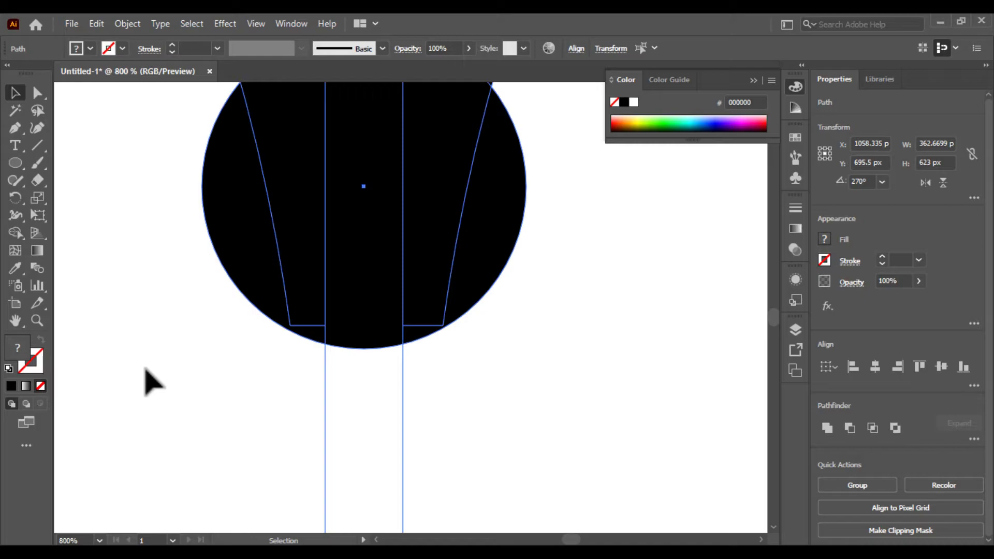
Use Shape Builder to remove the circle's middle strip between the slit lines and merge the overlapping regions within each remaining half
{"action": "left_click", "coordinate": [18, 234]}
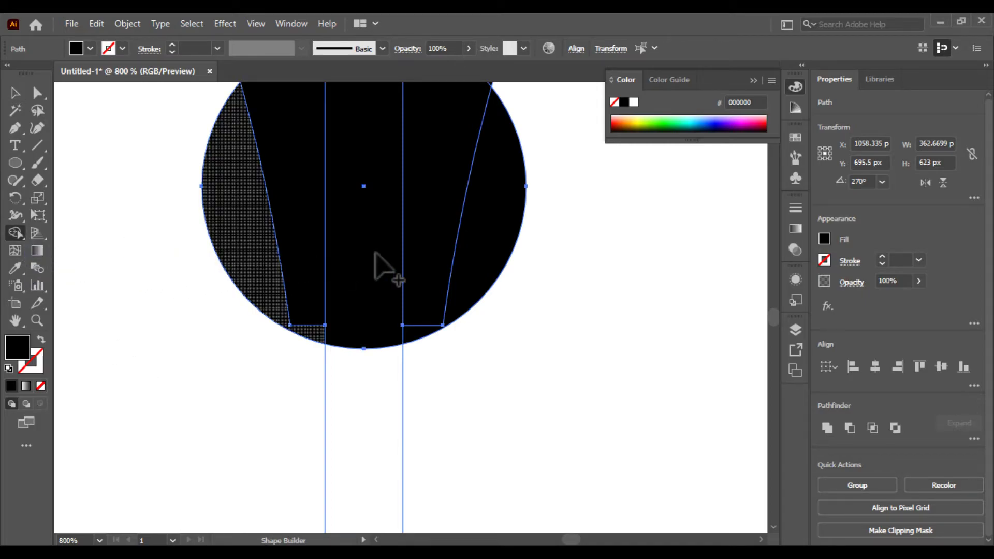
{"action": "left_click_drag", "start_coordinate": [382, 398], "coordinate": [383, 459]}
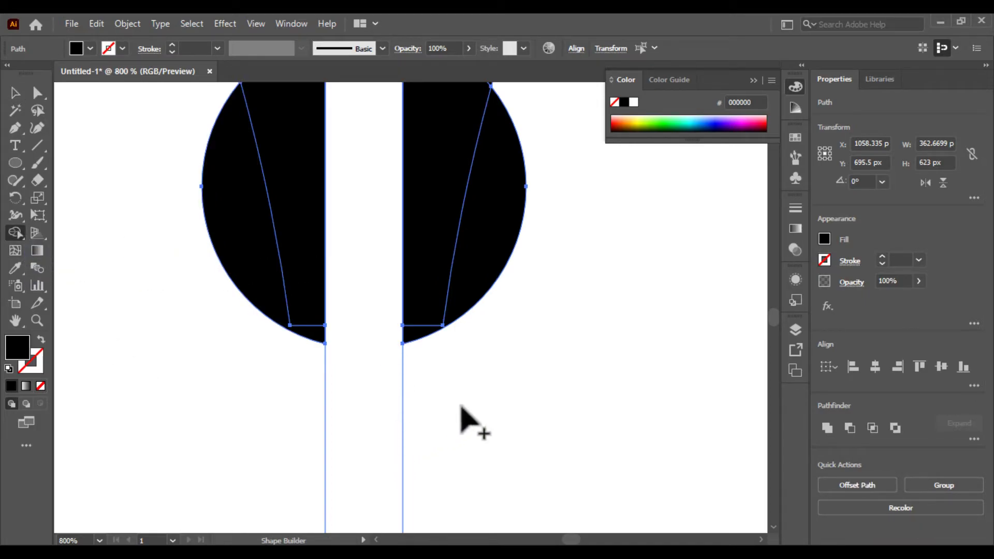
{"action": "left_click_drag", "start_coordinate": [426, 337], "coordinate": [437, 300]}
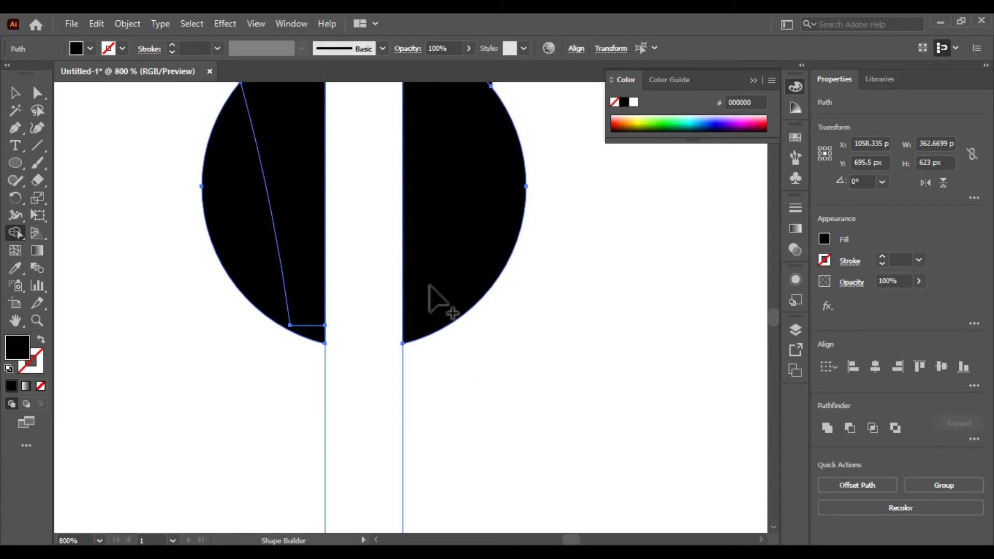
{"action": "mouse_move", "coordinate": [285, 267]}
{"action": "left_mouse_down"}
{"action": "mouse_move", "coordinate": [269, 283]}
{"action": "mouse_move", "coordinate": [310, 325]}
{"action": "left_mouse_up"}
Merge both halves of the ball with the nib body using Shape Builder
{"action": "key", "text": "ctrl+minus"}
{"action": "key", "text": "ctrl+minus"}
{"action": "key", "text": "ctrl+minus"}
{"action": "key", "text": "ctrl+minus"}
{"action": "key", "text": "ctrl+minus"}
{"action": "key", "text": "ctrl+minus"}
{"action": "key", "text": "ctrl+minus"}
{"action": "key", "text": "ctrl+minus"}
{"action": "key", "text": "ctrl+plus"}
{"action": "key", "text": "ctrl+plus"}
{"action": "left_click_drag", "start_coordinate": [318, 344], "coordinate": [268, 240]}
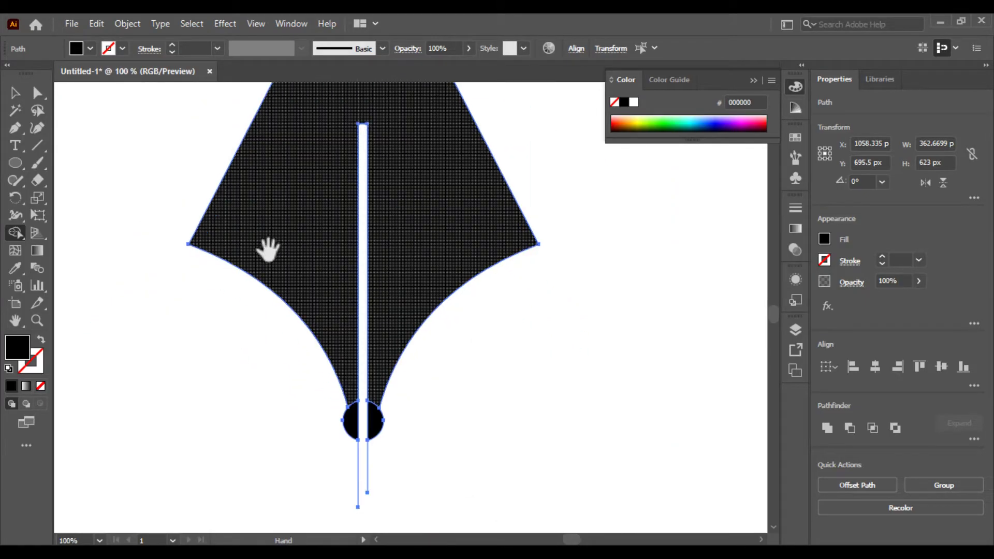
{"action": "mouse_move", "coordinate": [357, 421]}
{"action": "left_mouse_down"}
{"action": "mouse_move", "coordinate": [349, 383]}
{"action": "mouse_move", "coordinate": [385, 404]}
{"action": "mouse_move", "coordinate": [376, 411]}
{"action": "mouse_move", "coordinate": [377, 377]}
{"action": "mouse_move", "coordinate": [355, 366]}
{"action": "left_mouse_up"}
Delete the two leftover vertical lines below the split ball
{"action": "left_click", "coordinate": [15, 94]}
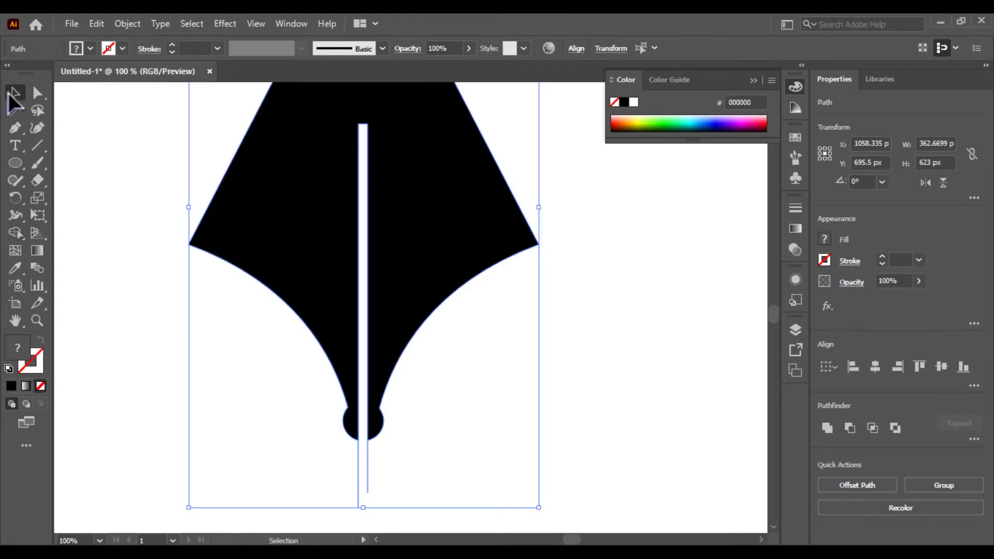
{"action": "left_click", "coordinate": [322, 488]}
{"action": "left_click_drag", "start_coordinate": [381, 469], "coordinate": [297, 479]}
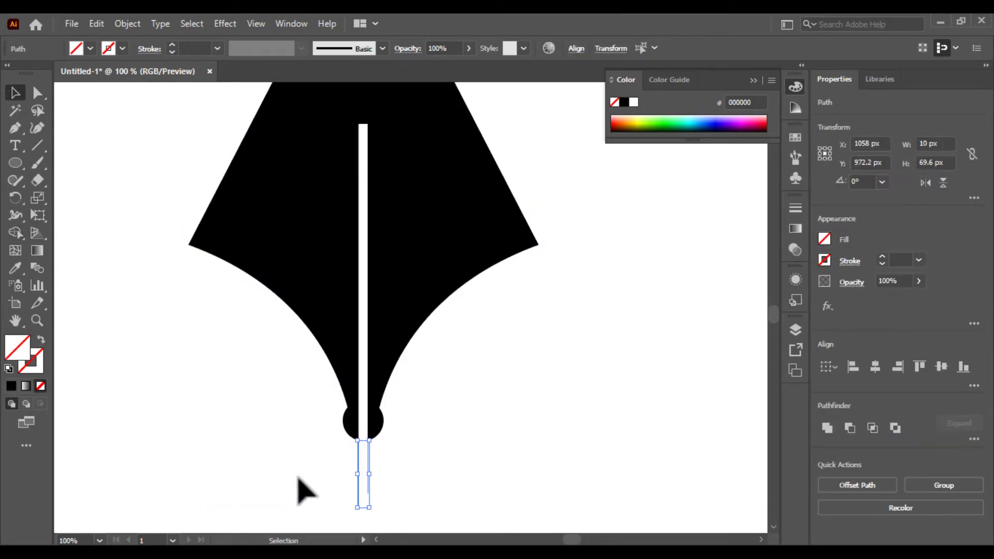
{"action": "left_click", "coordinate": [321, 420]}
{"action": "left_click_drag", "start_coordinate": [326, 349], "coordinate": [282, 429]}
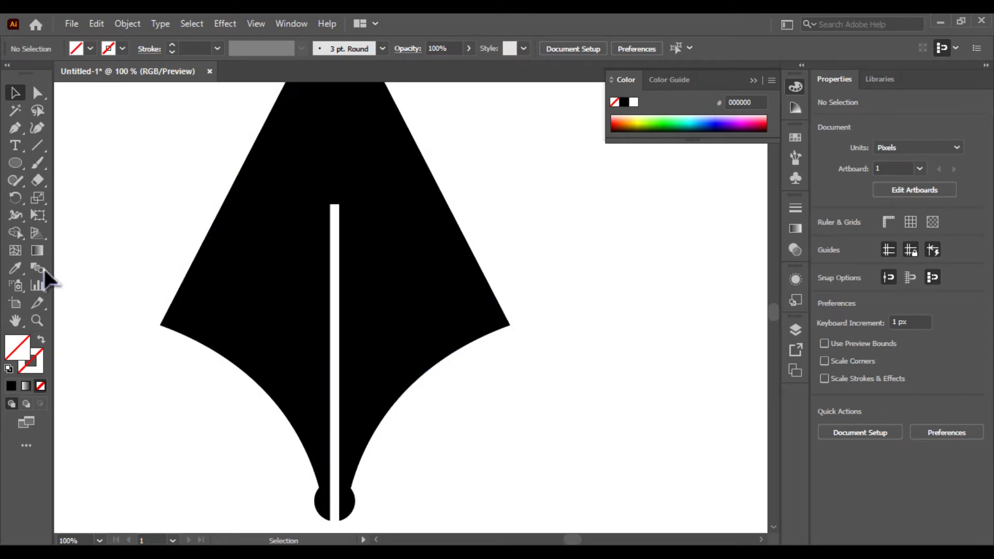
Draw a 42 px circle centered on the slit's upper end at X 1058 px, Y 609 px and fill it black
{"action": "key", "text": "l"}
{"action": "left_click_drag", "start_coordinate": [335, 204], "coordinate": [344, 220]}
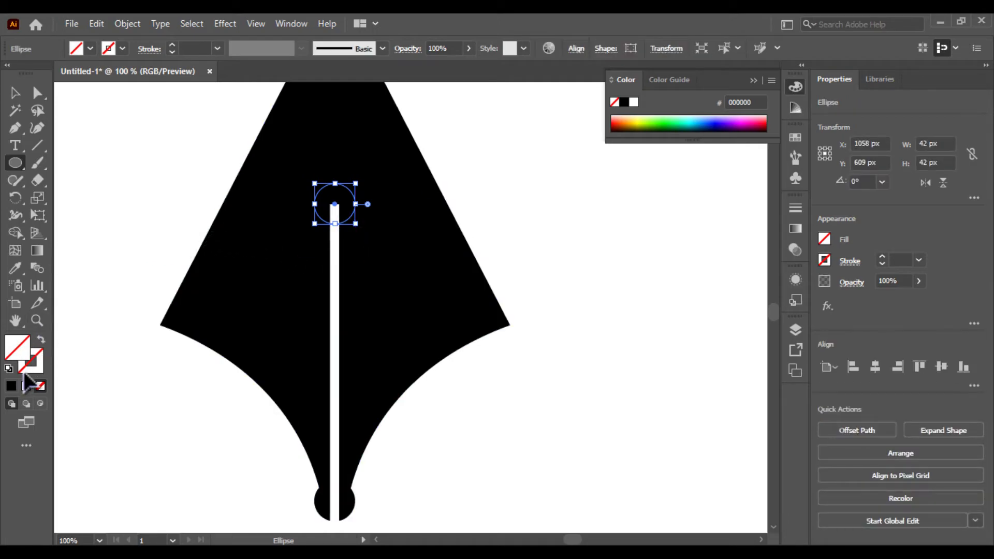
{"action": "left_click", "coordinate": [11, 386]}
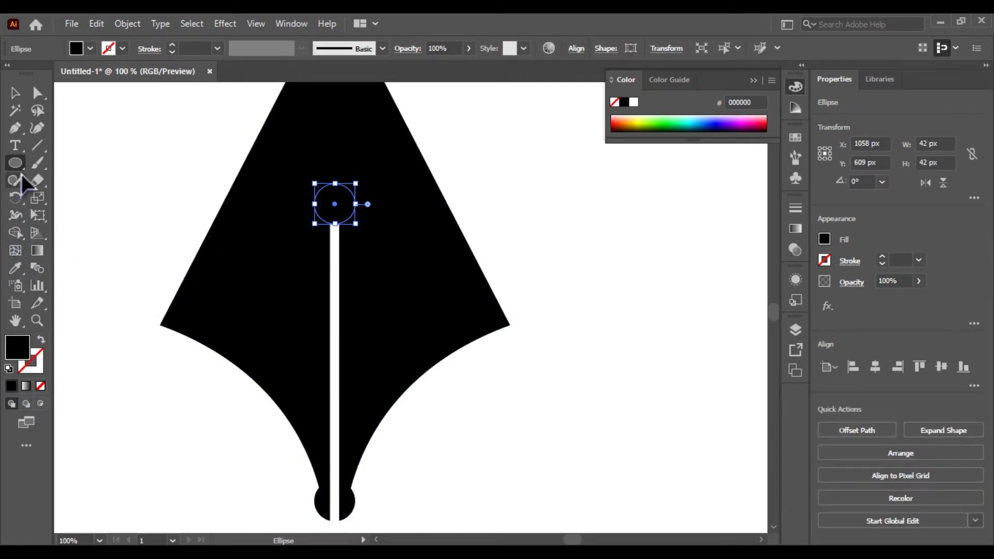
{"action": "left_click", "coordinate": [22, 234]}
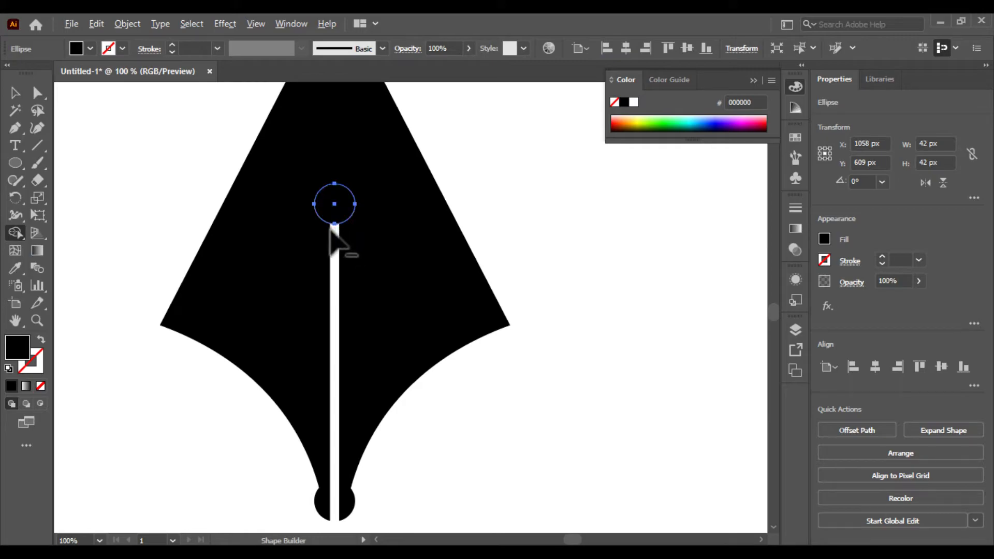
{"action": "left_click", "coordinate": [343, 213], "text": "alt"}
{"action": "key", "text": "ctrl+z"}
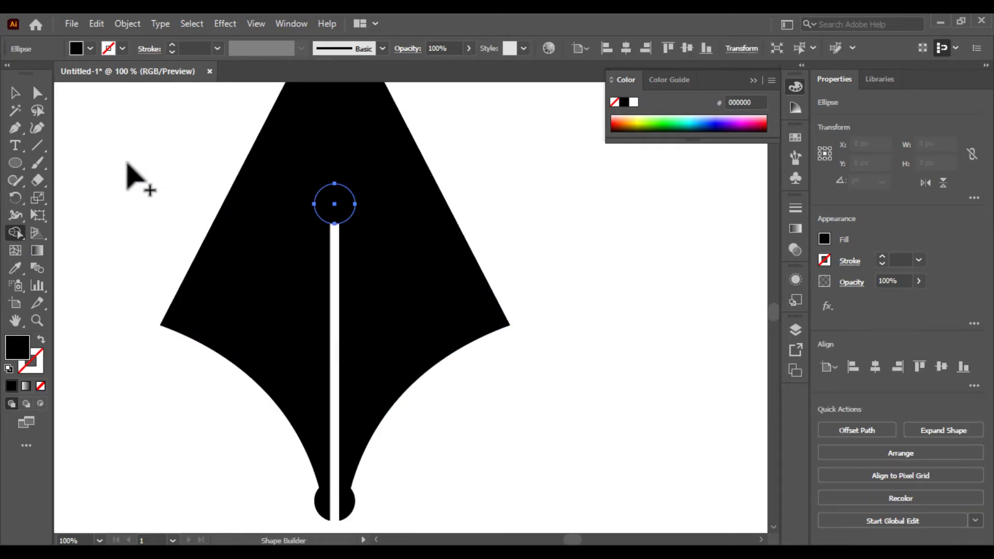
Select the nib and the small circle together and cut the circle out of the nib with Shape Builder
{"action": "key", "text": "v"}
{"action": "left_click", "coordinate": [469, 299]}
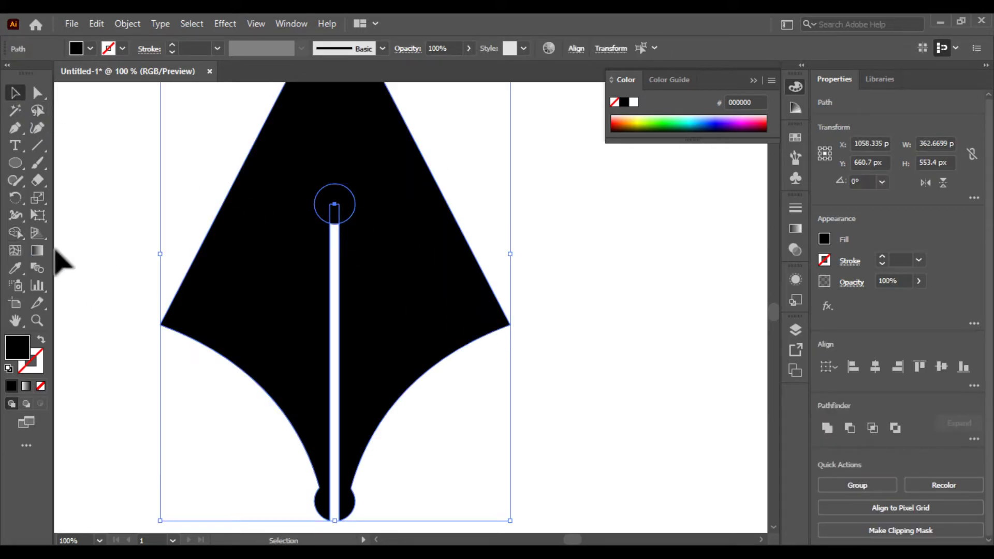
{"action": "left_click", "coordinate": [21, 233]}
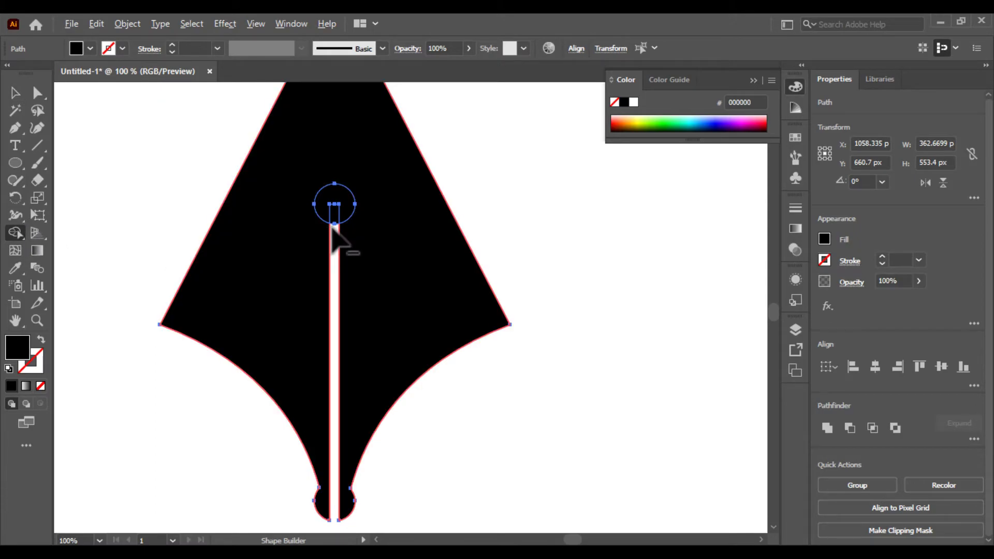
{"action": "left_click", "coordinate": [334, 206], "text": "alt"}
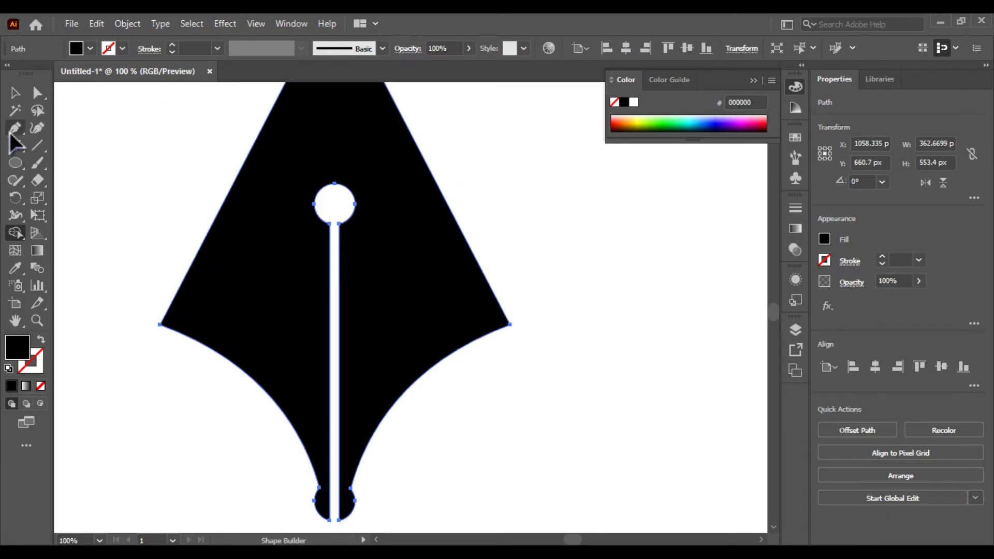
{"action": "key", "text": "v"}
{"action": "left_click", "coordinate": [122, 186]}
{"action": "key", "text": "ctrl+minus"}
{"action": "key", "text": "ctrl+minus"}
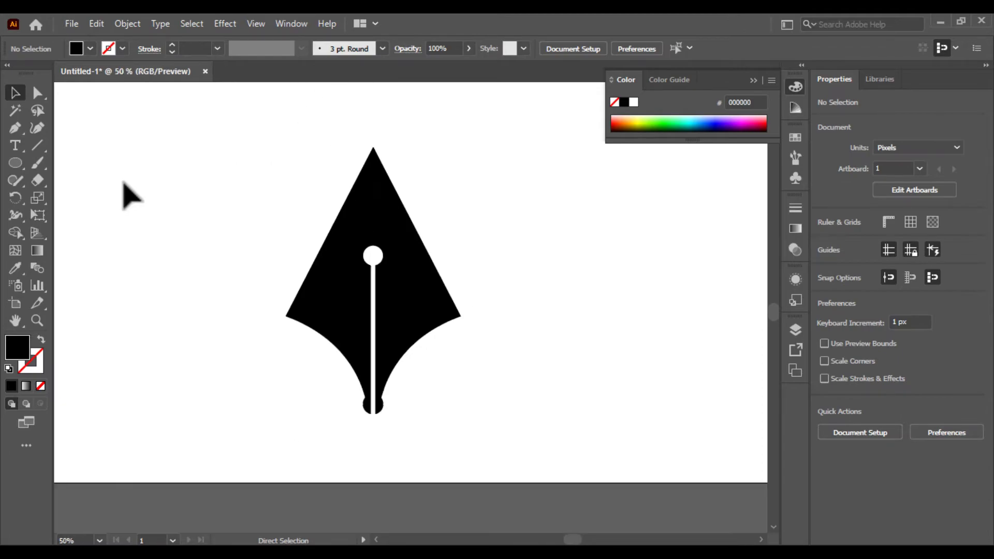
Draw a closed black spike with the Pen tool from the nib's left corner up to about X 750 px, Y 384 px and back into the nib's left edge
{"action": "key", "text": "ctrl+plus"}
{"action": "left_click_drag", "start_coordinate": [158, 229], "coordinate": [126, 268]}
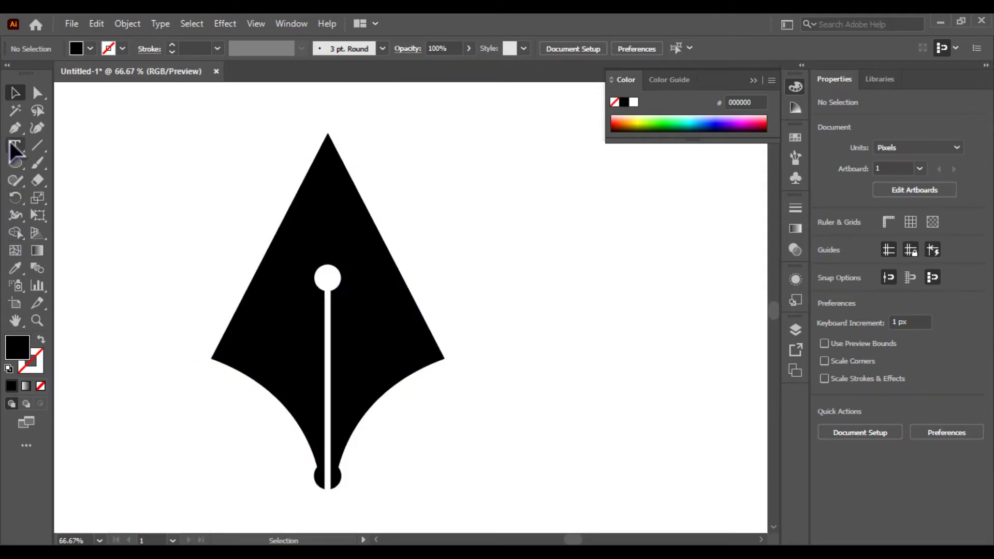
{"action": "key", "text": "p"}
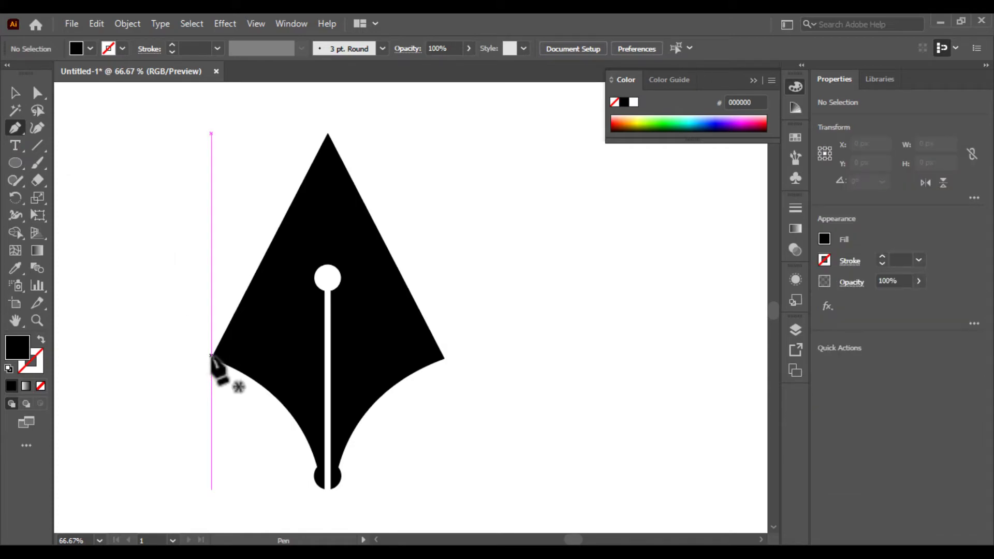
{"action": "left_click", "coordinate": [211, 356]}
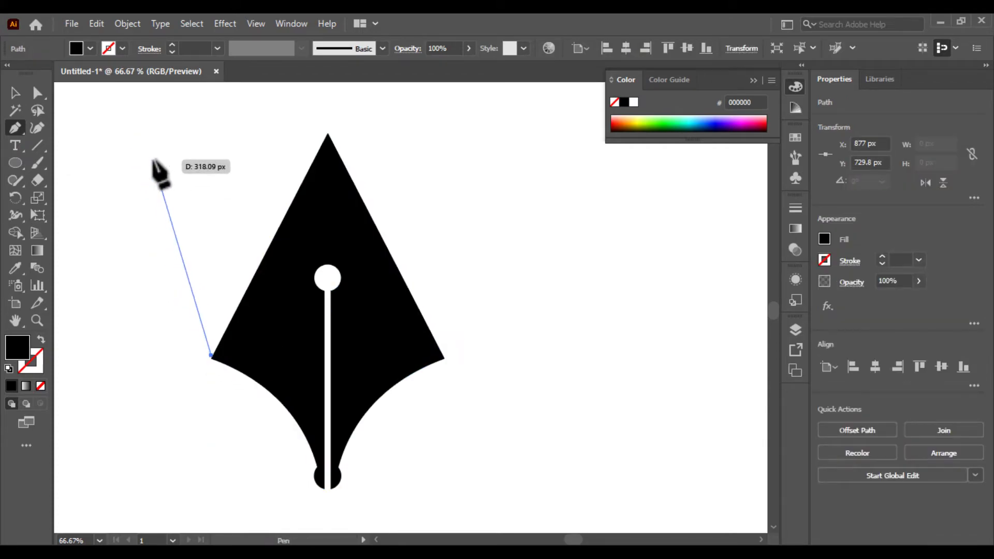
{"action": "left_click", "coordinate": [130, 134]}
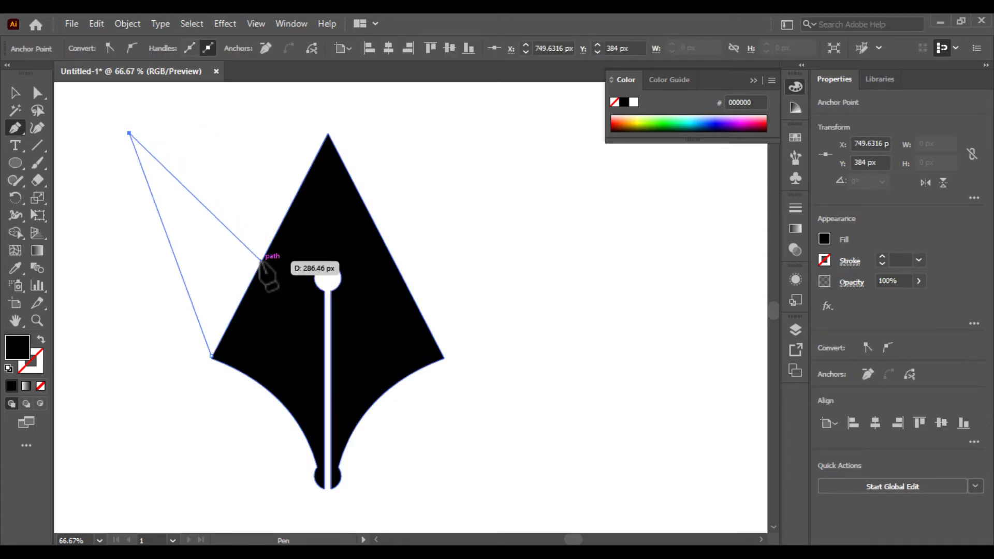
{"action": "left_click", "coordinate": [261, 262]}
{"action": "left_click", "coordinate": [264, 314]}
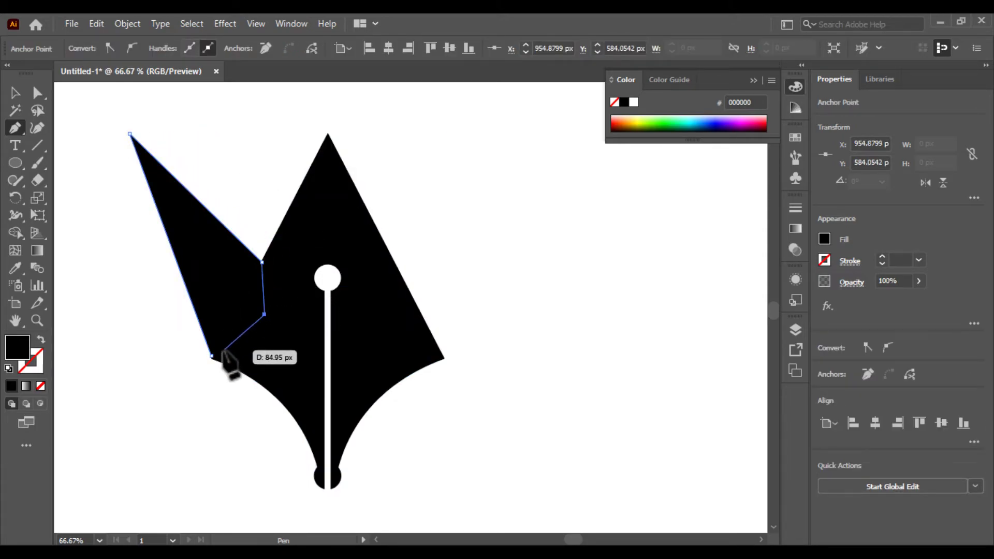
{"action": "left_click", "coordinate": [211, 356]}
{"action": "left_click", "coordinate": [15, 93]}
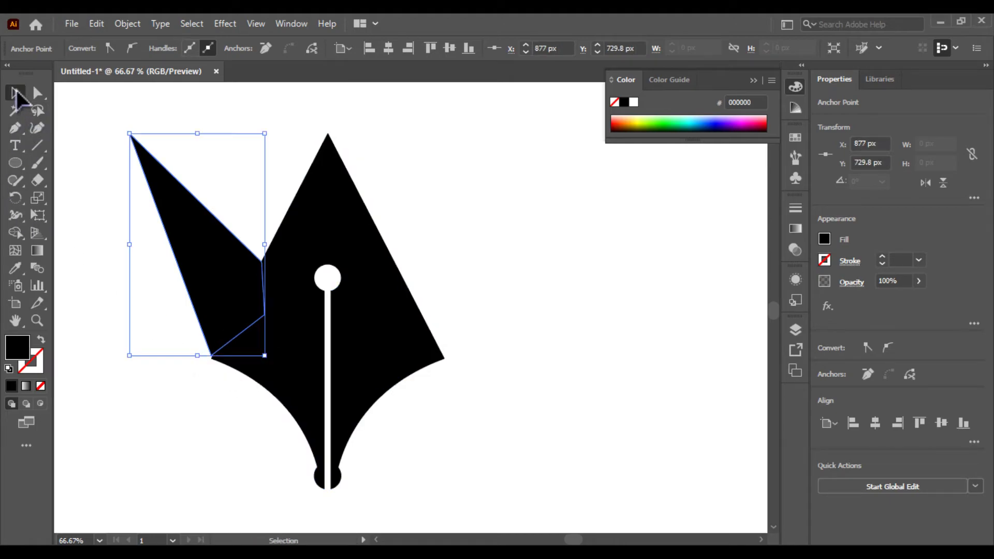
{"action": "left_click", "coordinate": [155, 411]}
Examine the junction between the spike's lower corner and the nib's left corner
{"action": "left_click_drag", "start_coordinate": [230, 445], "coordinate": [273, 389]}
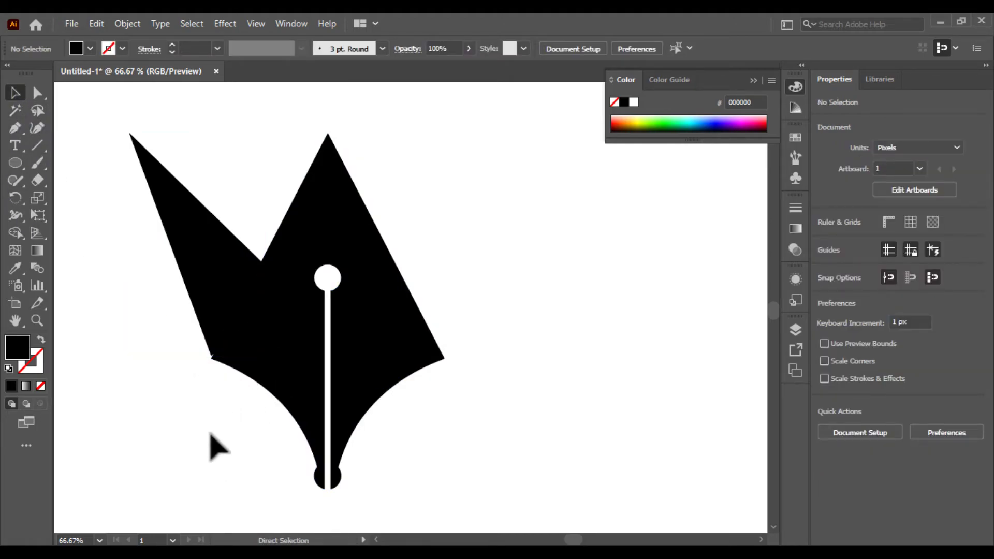
{"action": "key", "text": "ctrl+plus"}
{"action": "key", "text": "ctrl+plus"}
{"action": "left_click_drag", "start_coordinate": [210, 444], "coordinate": [584, 367]}
{"action": "left_click_drag", "start_coordinate": [343, 322], "coordinate": [294, 322]}
{"action": "left_click", "coordinate": [337, 395]}
{"action": "key", "text": "ctrl+plus"}
{"action": "key", "text": "ctrl+plus"}
{"action": "key", "text": "ctrl+plus"}
{"action": "left_click", "coordinate": [315, 426]}
{"action": "key", "text": "ctrl+minus"}
{"action": "key", "text": "ctrl+minus"}
{"action": "key", "text": "ctrl+minus"}
{"action": "key", "text": "ctrl+minus"}
{"action": "key", "text": "ctrl+minus"}
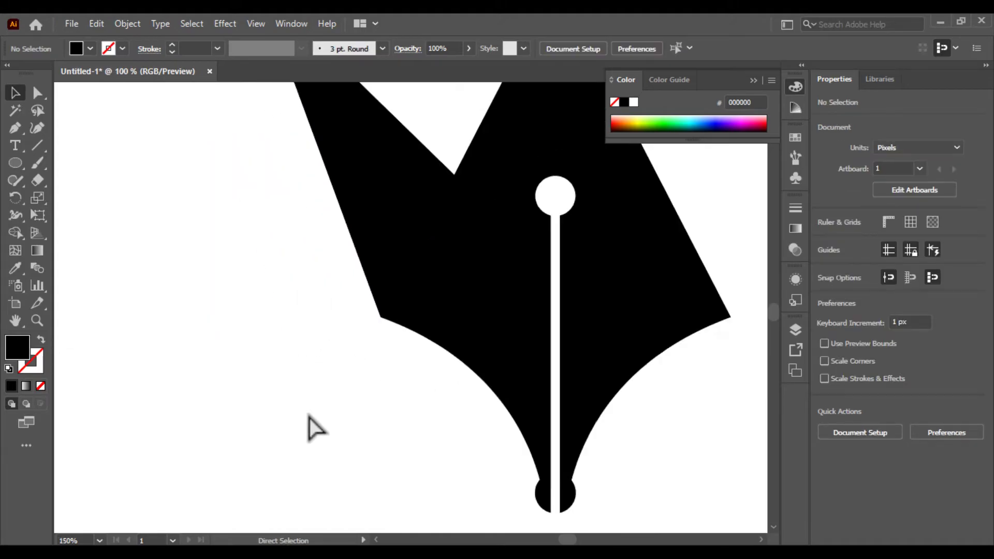
Stretch the left spike upward to a height of 350.8 px, level with the nib's apex
{"action": "left_click_drag", "start_coordinate": [309, 415], "coordinate": [208, 486]}
{"action": "left_click", "coordinate": [252, 226]}
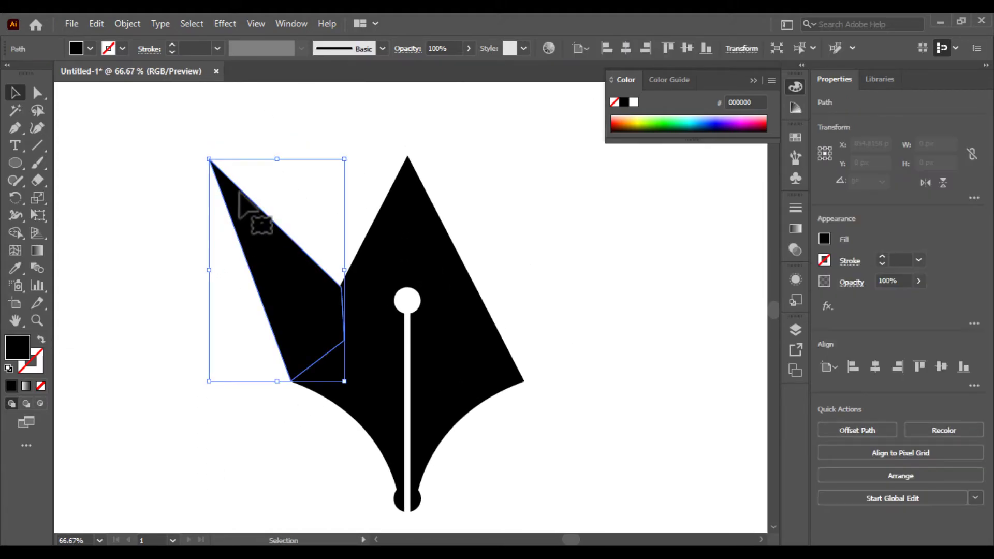
{"action": "left_click_drag", "start_coordinate": [278, 162], "coordinate": [278, 156]}
{"action": "key", "text": "Return"}
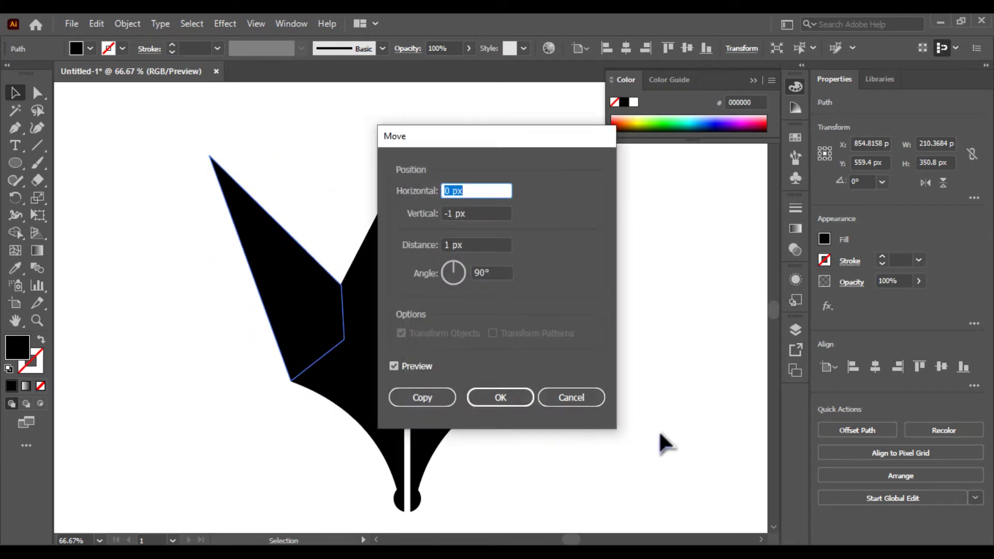
{"action": "left_click", "coordinate": [598, 402]}
{"action": "left_click", "coordinate": [285, 445]}
Offset the nib's path outward by 15 px with mitered joins
{"action": "left_click_drag", "start_coordinate": [278, 433], "coordinate": [487, 290]}
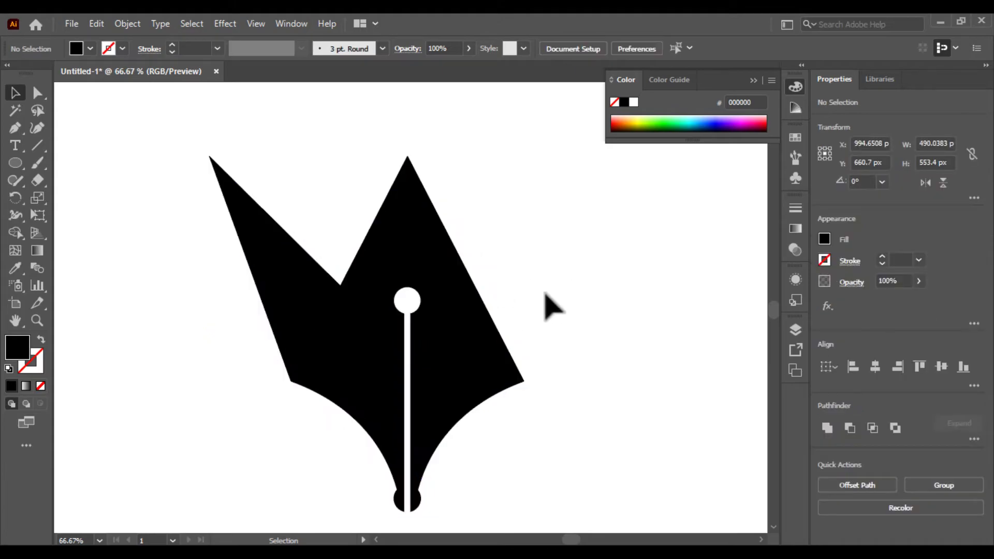
{"action": "left_click", "coordinate": [199, 23]}
{"action": "mouse_move", "coordinate": [138, 22]}
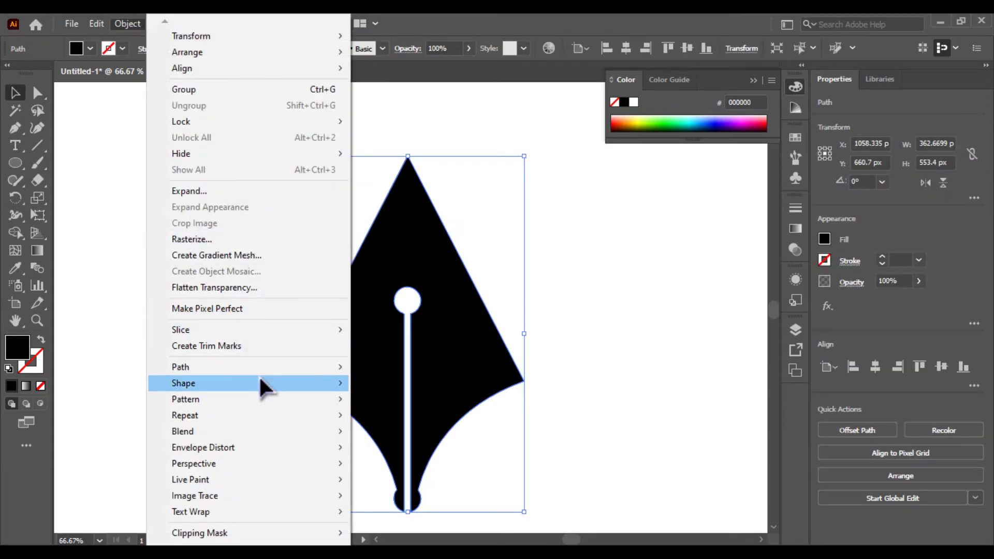
{"action": "mouse_move", "coordinate": [263, 366]}
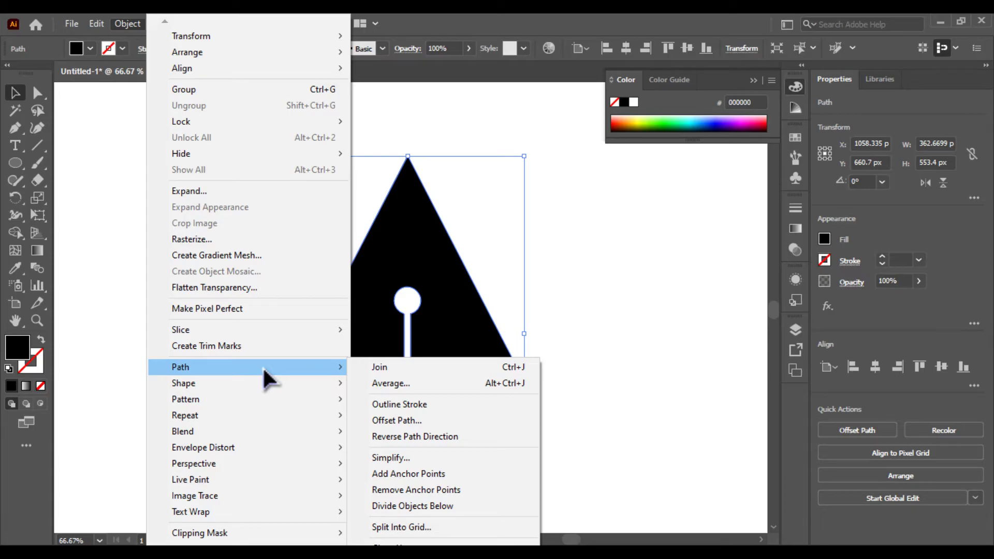
{"action": "left_click", "coordinate": [400, 420]}
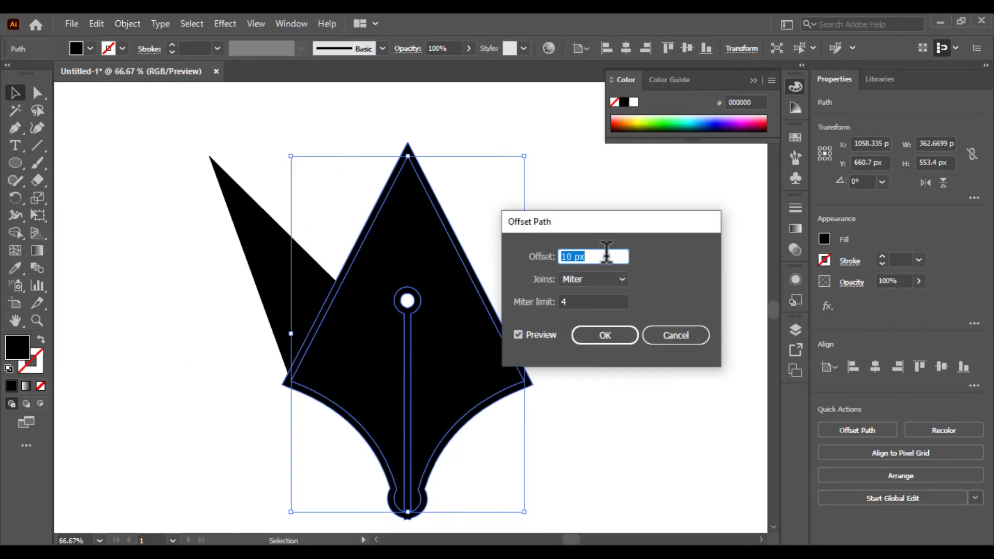
{"action": "type", "text": "15"}
{"action": "left_click", "coordinate": [606, 335]}
Select the spike, nib and offset outline together and remove the offset strip between spike and nib with Shape Builder
{"action": "left_click_drag", "start_coordinate": [617, 286], "coordinate": [214, 430]}
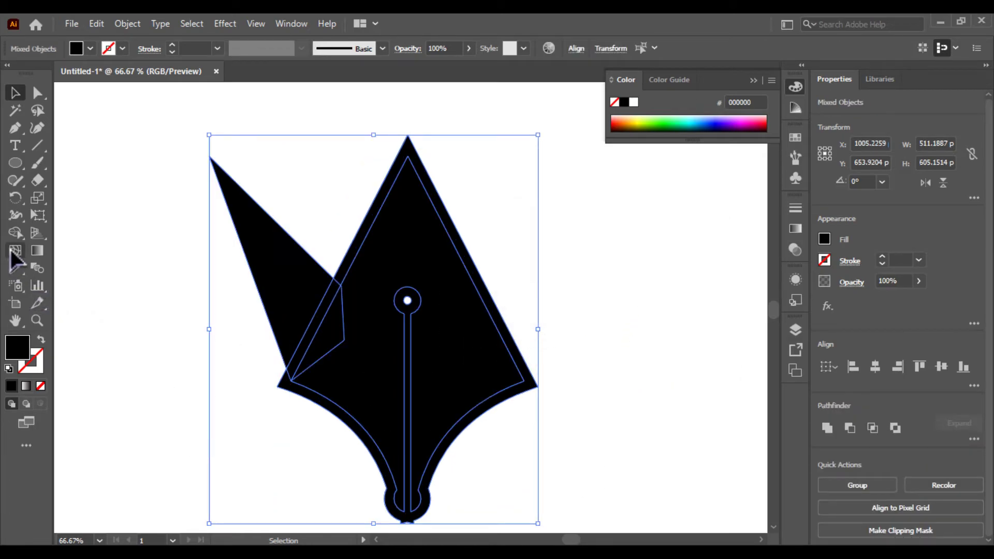
{"action": "key", "text": "shift+m"}
{"action": "key", "text": "ctrl+plus"}
{"action": "key", "text": "ctrl+plus"}
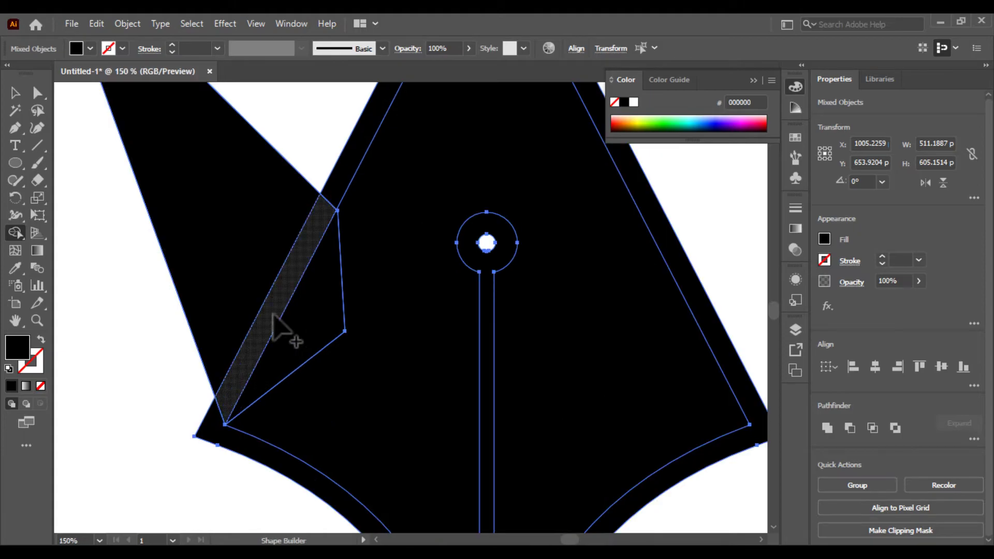
{"action": "left_click", "coordinate": [220, 414], "text": "alt"}
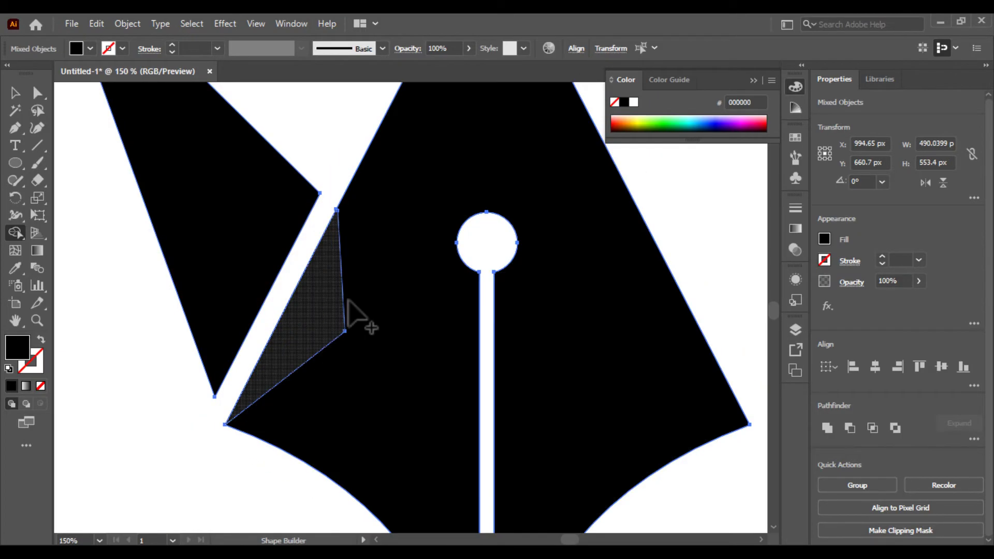
Merge the leftover triangular piece at the nib's left edge into the nib and deselect the artwork
{"action": "mouse_move", "coordinate": [328, 288]}
{"action": "left_mouse_down"}
{"action": "mouse_move", "coordinate": [399, 314]}
{"action": "mouse_move", "coordinate": [395, 337]}
{"action": "left_mouse_up"}
{"action": "key", "text": "ctrl+minus"}
{"action": "key", "text": "ctrl+minus"}
{"action": "key", "text": "ctrl+minus"}
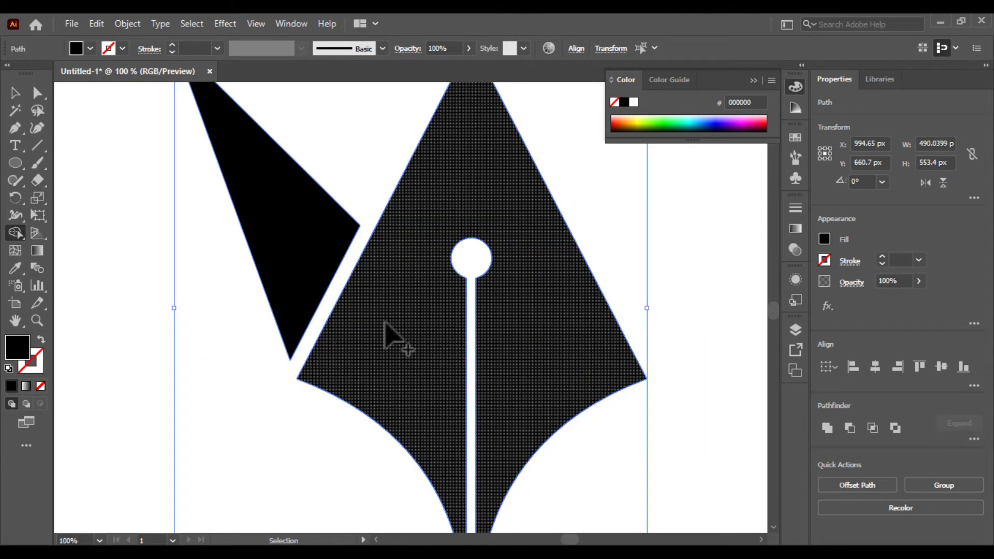
{"action": "left_click", "coordinate": [20, 110]}
{"action": "left_click", "coordinate": [37, 93]}
{"action": "left_click", "coordinate": [173, 373]}
Duplicate the left spike to the nib's right side and reflect the copy across the vertical axis
{"action": "left_click", "coordinate": [244, 309]}
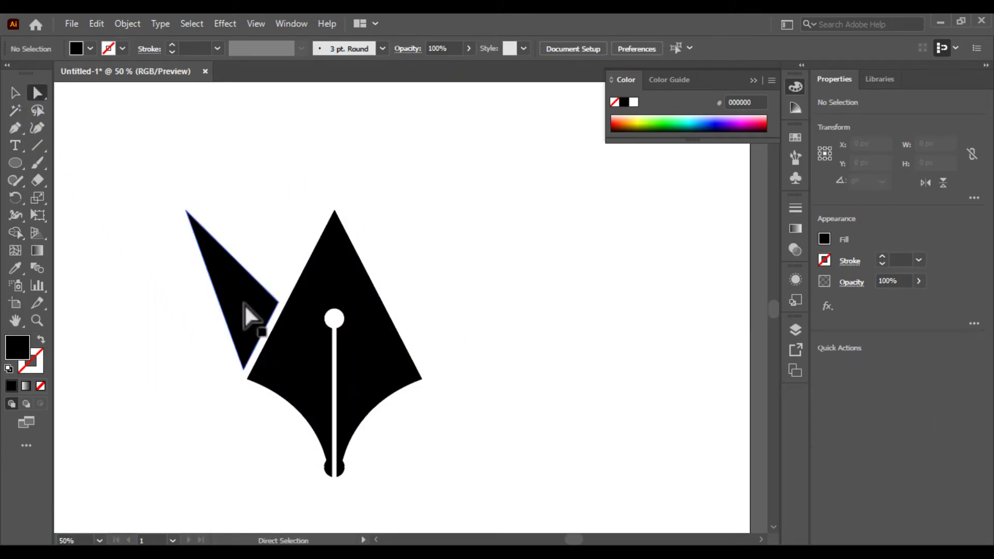
{"action": "left_click_drag", "start_coordinate": [250, 300], "coordinate": [480, 302]}
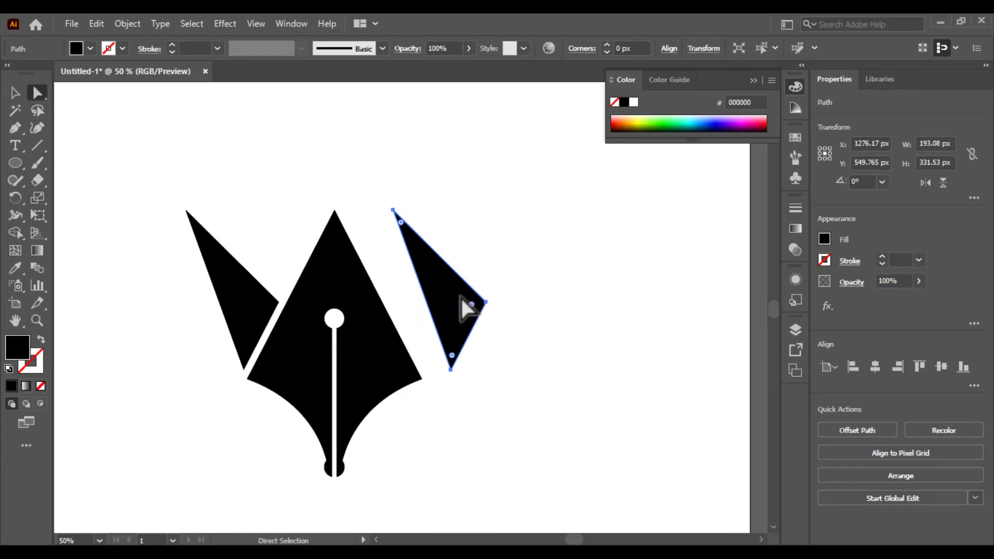
{"action": "right_click", "coordinate": [461, 297]}
{"action": "mouse_move", "coordinate": [559, 455]}
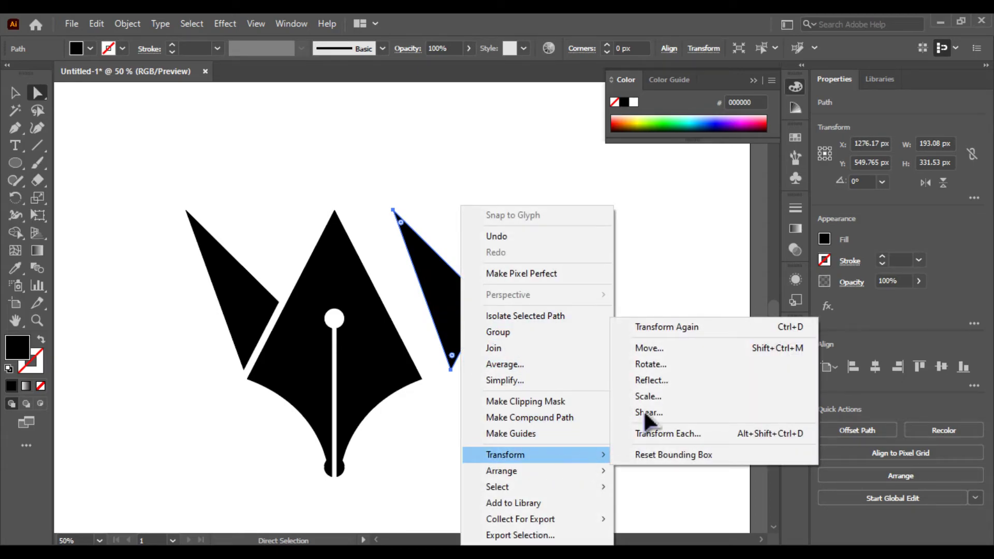
{"action": "left_click", "coordinate": [651, 380]}
{"action": "left_click", "coordinate": [497, 379]}
{"action": "left_click", "coordinate": [501, 441]}
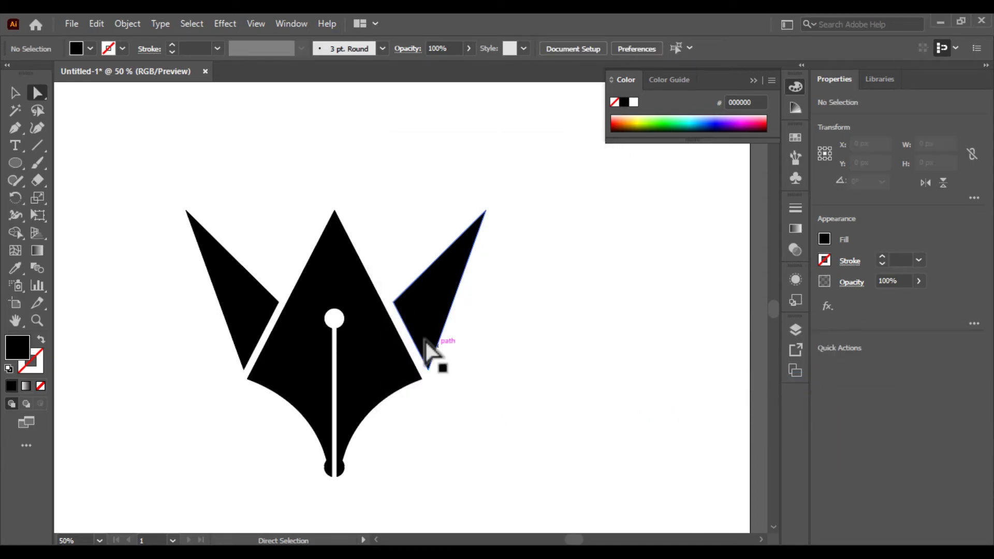
Position the mirrored right spike beside the nib's right edge at about X 1276 px, Y 552 px
{"action": "left_click_drag", "start_coordinate": [421, 336], "coordinate": [421, 336]}
{"action": "key", "text": "ctrl+plus"}
{"action": "left_click_drag", "start_coordinate": [432, 405], "coordinate": [491, 398]}
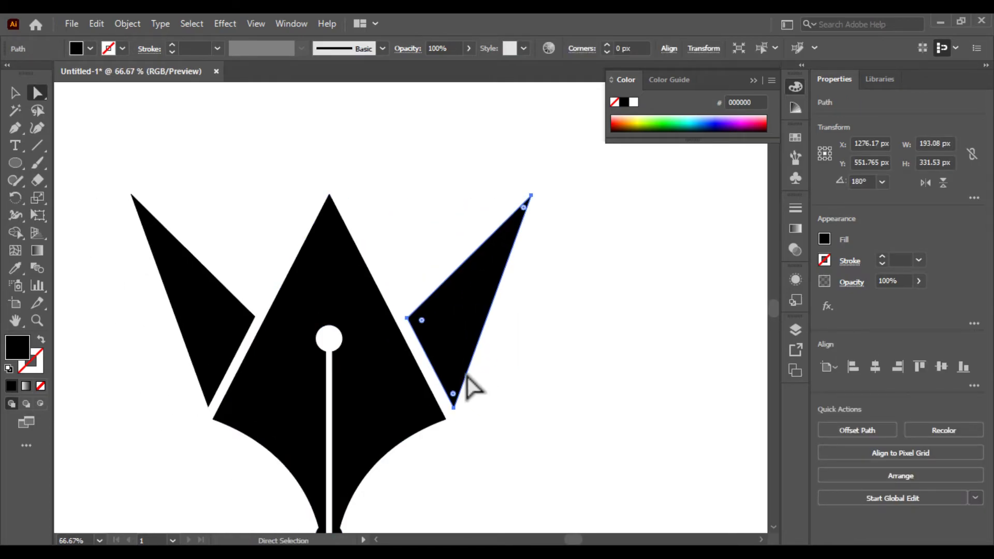
{"action": "left_click_drag", "start_coordinate": [450, 361], "coordinate": [450, 361]}
{"action": "left_click", "coordinate": [526, 404]}
{"action": "key", "text": "ctrl+plus"}
{"action": "left_click_drag", "start_coordinate": [563, 370], "coordinate": [671, 346]}
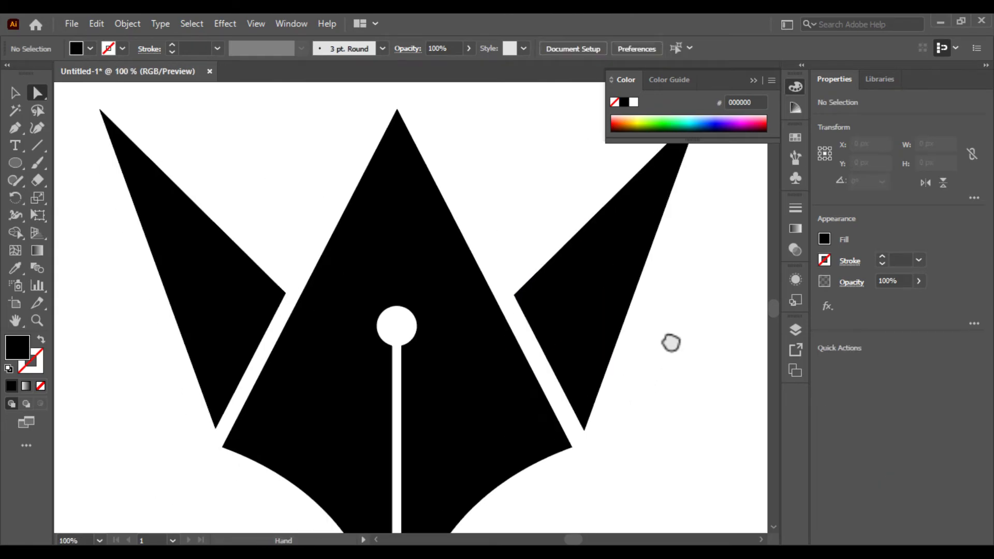
Nudge the left spike slightly outward to match the gap between the right spike and the nib
{"action": "left_click_drag", "start_coordinate": [243, 291], "coordinate": [241, 291]}
{"action": "left_click", "coordinate": [228, 368]}
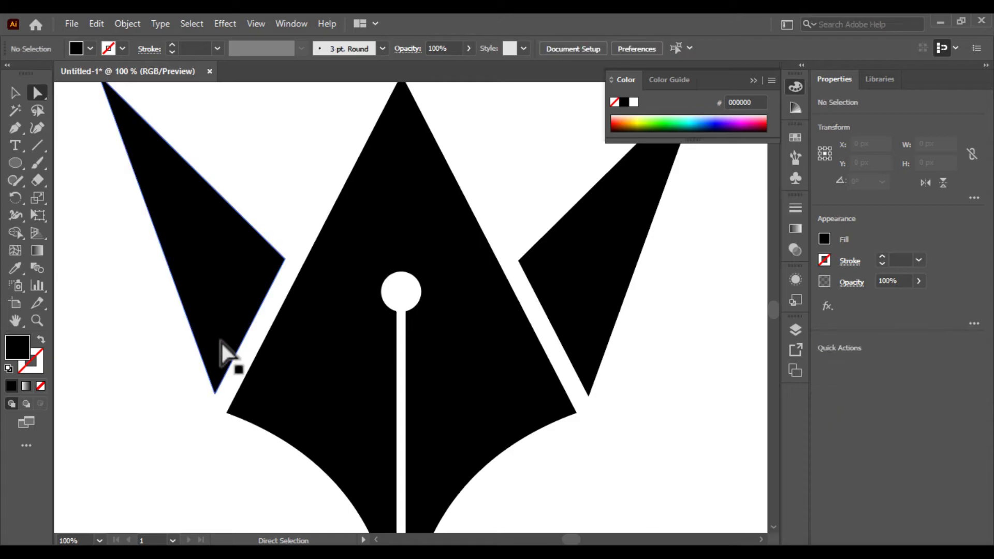
{"action": "key", "text": "ctrl+minus"}
{"action": "key", "text": "ctrl+minus"}
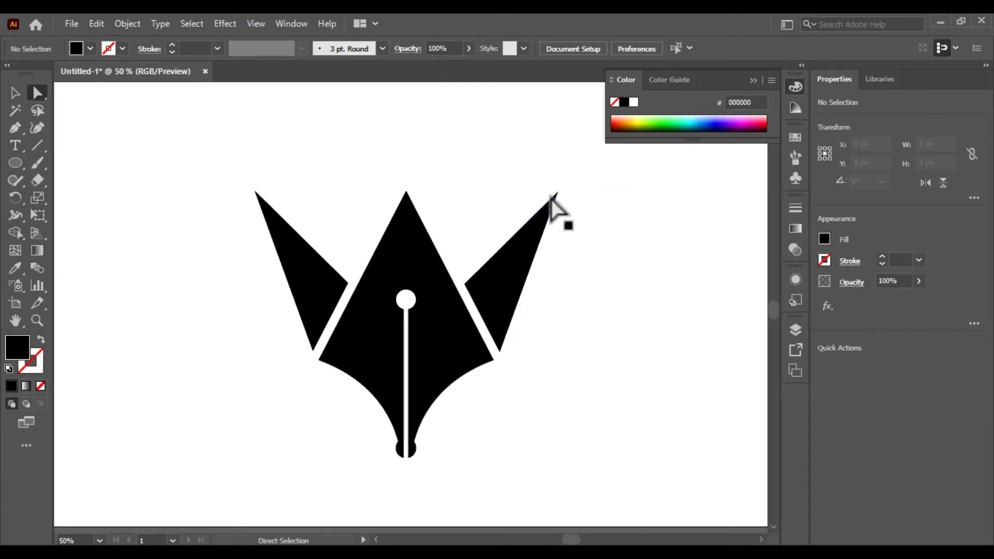
Draw a straight line between the two side spikes' tips to compare their heights
{"action": "left_click", "coordinate": [33, 147]}
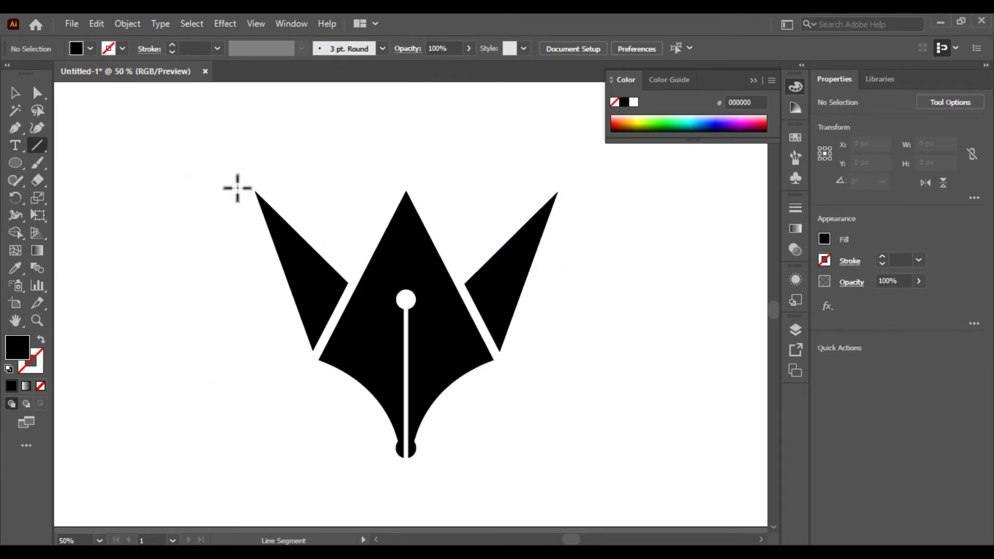
{"action": "left_click_drag", "start_coordinate": [255, 191], "coordinate": [557, 193]}
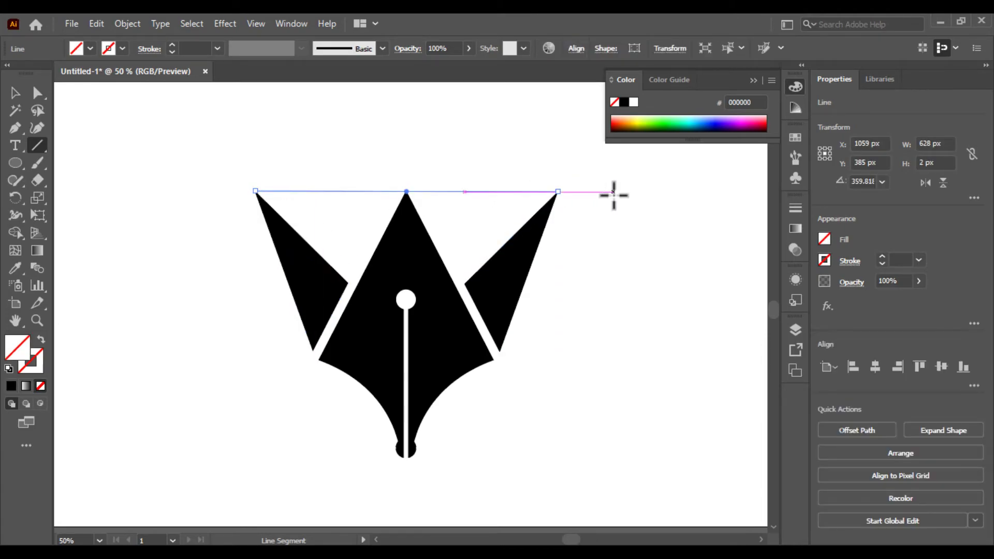
{"action": "key", "text": "ctrl+shift+a"}
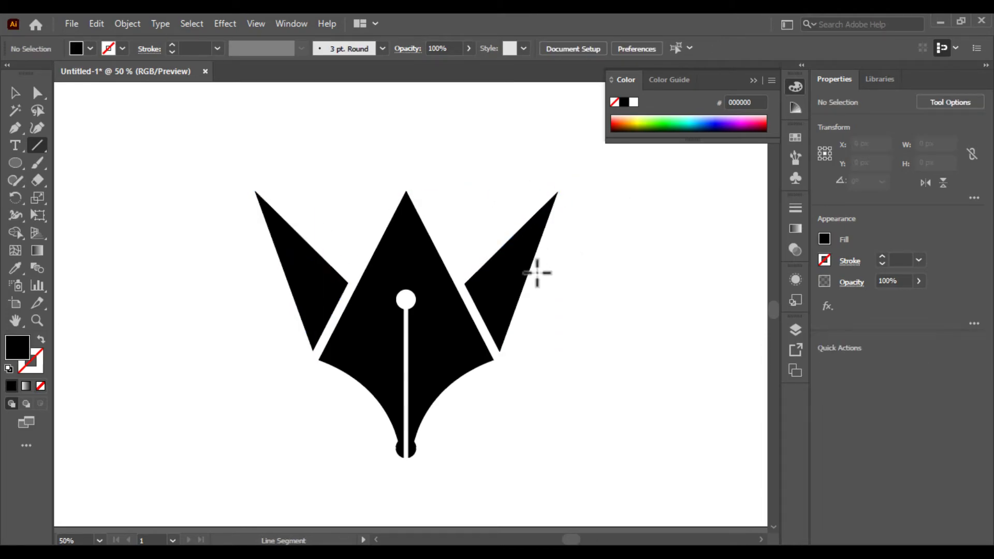
Move the left spike slightly down and inward, and the right spike 5 px inward and 6 px down toward the nib
{"action": "left_click", "coordinate": [15, 93]}
{"action": "key", "text": "ctrl+1"}
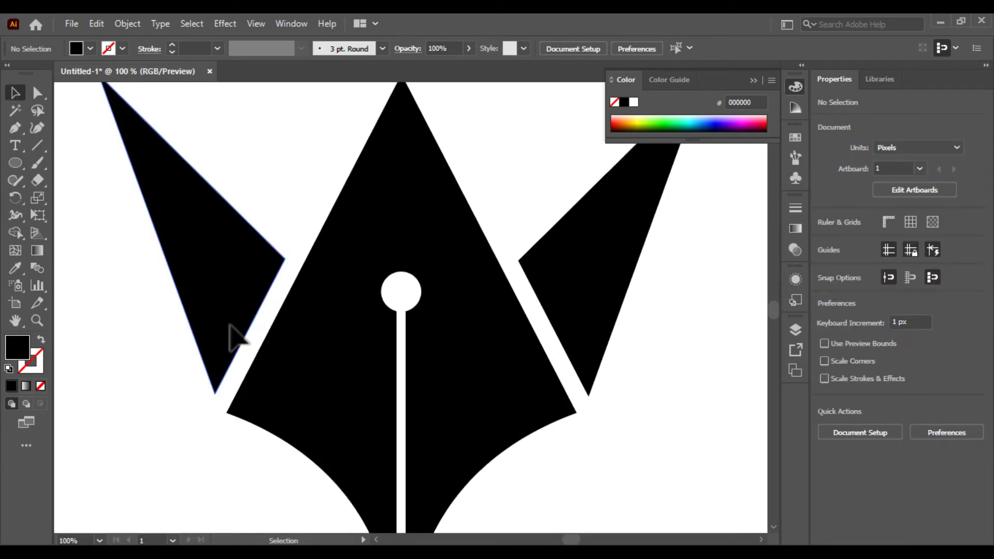
{"action": "left_click_drag", "start_coordinate": [229, 325], "coordinate": [233, 334]}
{"action": "left_click_drag", "start_coordinate": [600, 309], "coordinate": [597, 313]}
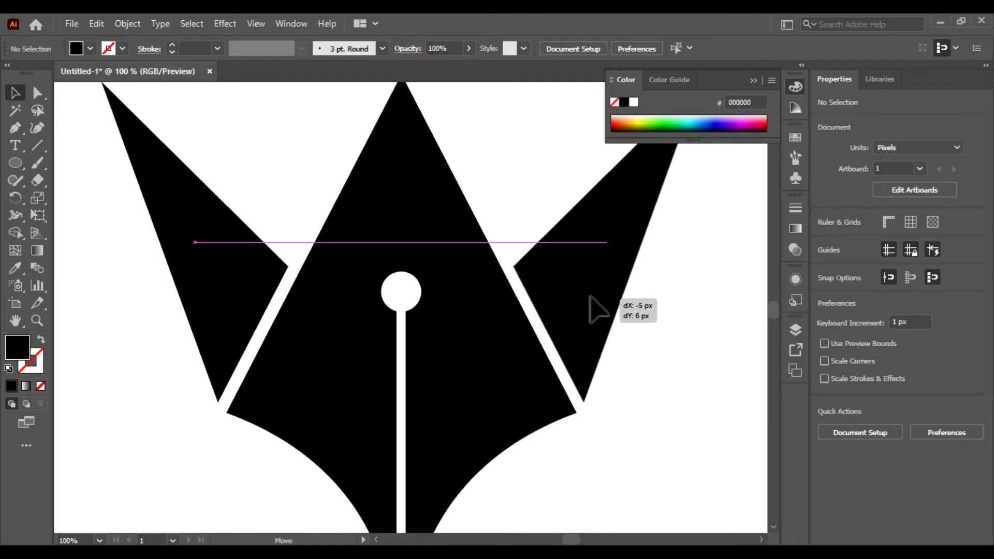
{"action": "left_click_drag", "start_coordinate": [591, 297], "coordinate": [591, 297]}
{"action": "left_click", "coordinate": [671, 327]}
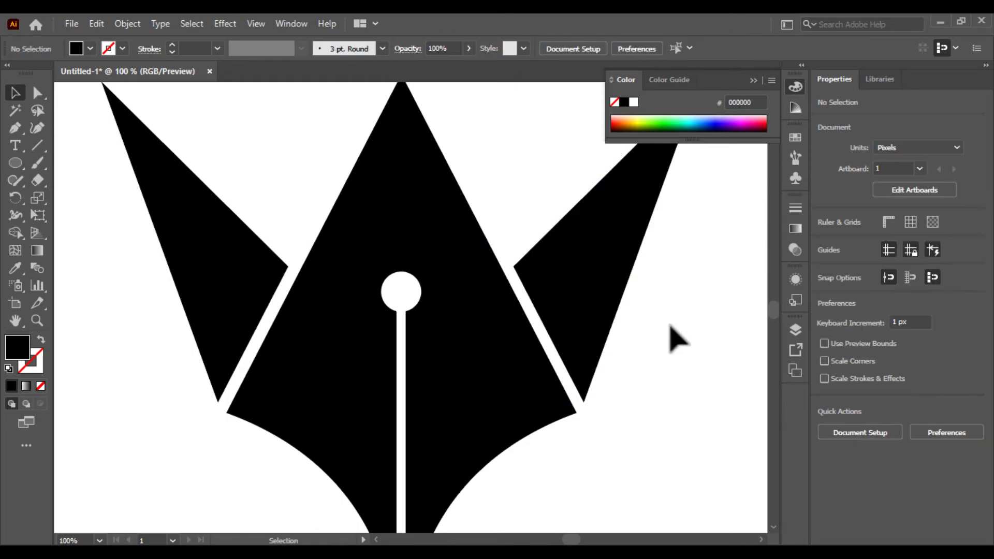
{"action": "key", "text": "ctrl+minus"}
{"action": "key", "text": "ctrl+minus"}
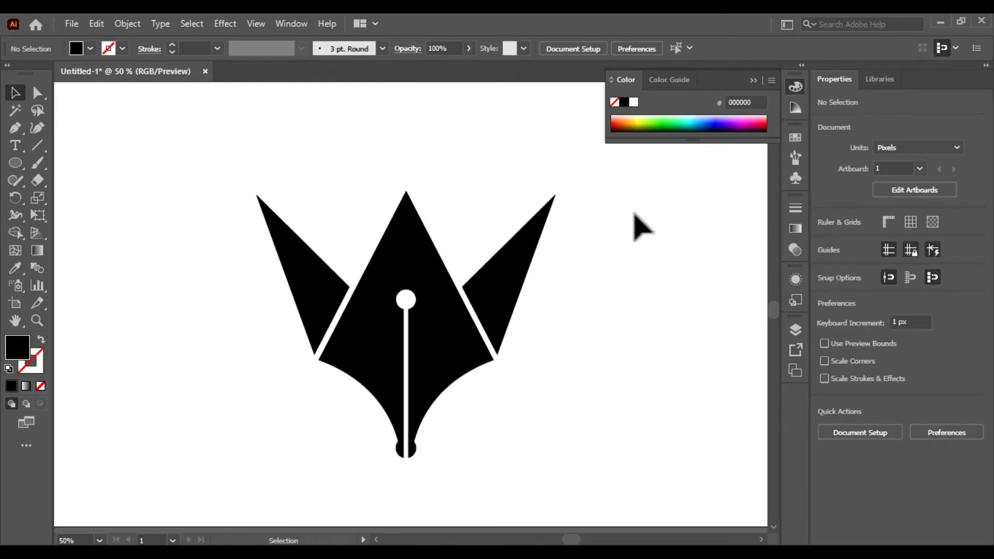
Check the tips' alignment with a horizontal line from the left spike's tip toward the right one, and undo the line
{"action": "left_click", "coordinate": [38, 146]}
{"action": "mouse_move", "coordinate": [257, 196]}
{"action": "left_mouse_down"}
{"action": "mouse_move", "coordinate": [552, 197]}
{"action": "mouse_move", "coordinate": [543, 195]}
{"action": "left_mouse_up"}
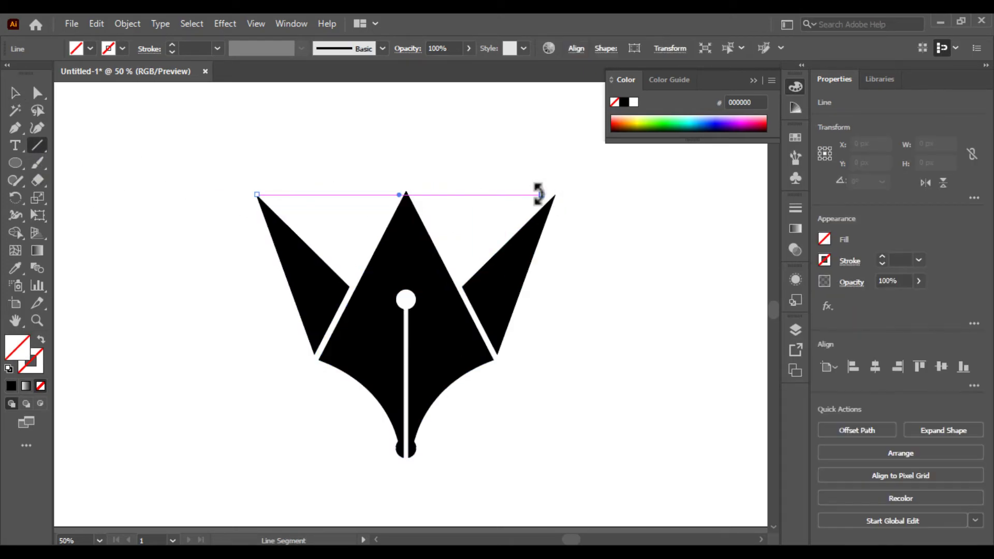
{"action": "key", "text": "ctrl+z"}
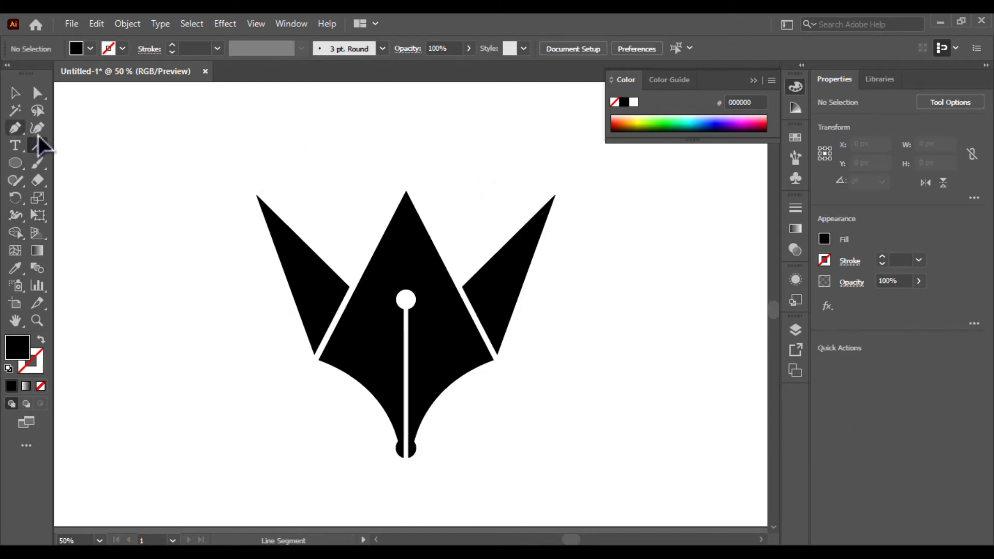
{"action": "left_click", "coordinate": [16, 93]}
{"action": "left_click_drag", "start_coordinate": [169, 215], "coordinate": [641, 383]}
{"action": "left_click", "coordinate": [638, 381]}
{"action": "key", "text": "ctrl+minus"}
{"action": "key", "text": "ctrl+plus"}
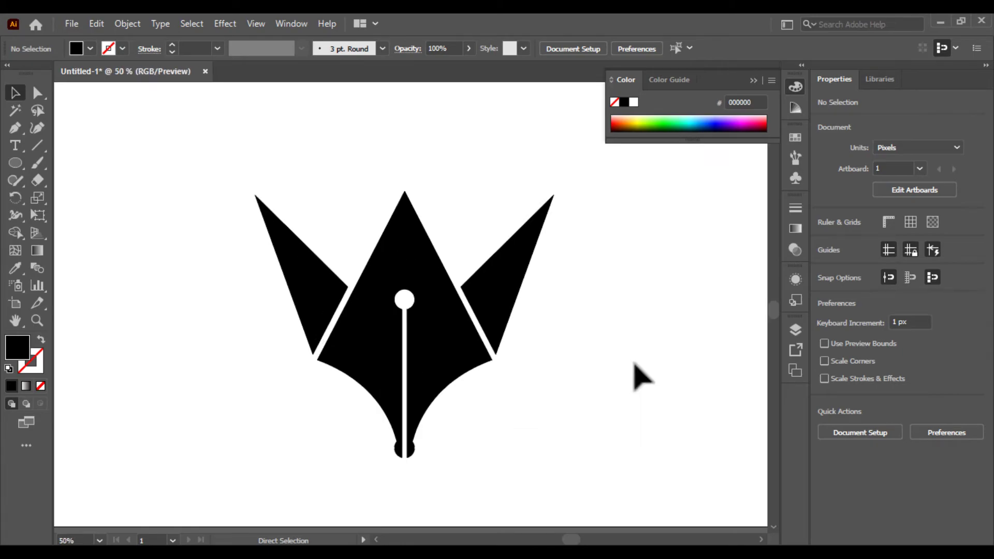
{"action": "left_click", "coordinate": [417, 399]}
{"action": "left_click", "coordinate": [161, 308]}
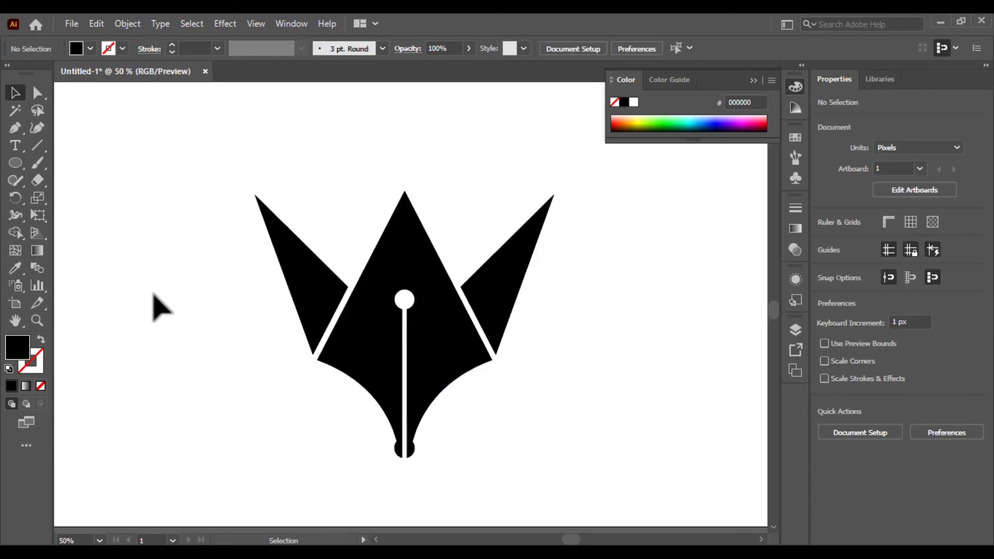
{"action": "left_click_drag", "start_coordinate": [166, 302], "coordinate": [242, 316]}
{"action": "key", "text": "ctrl+minus"}
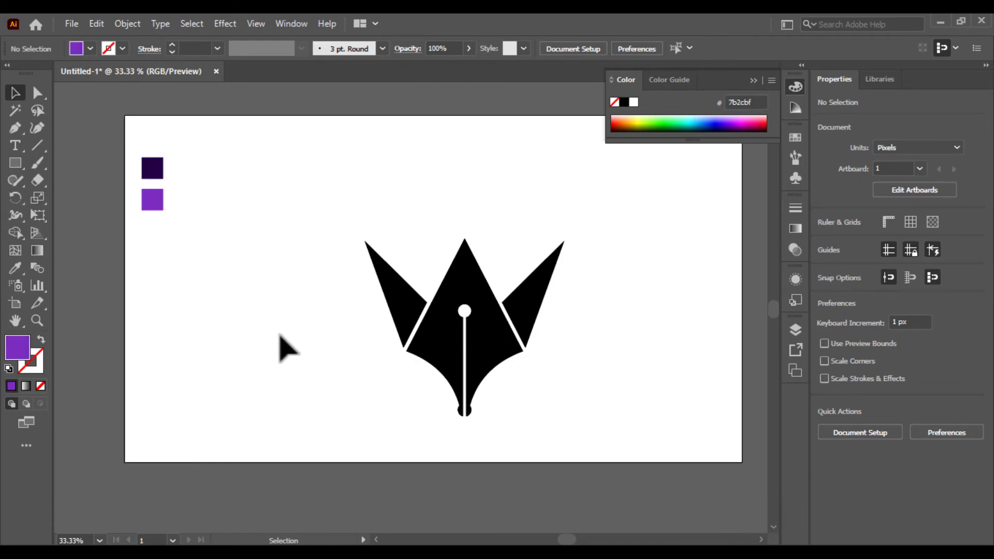
{"action": "key", "text": "ctrl+plus"}
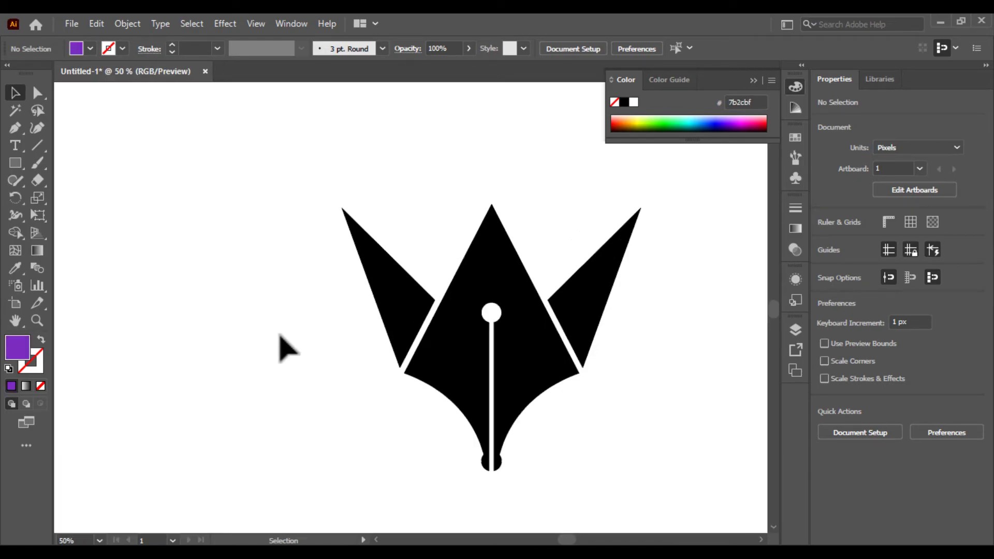
Fill the nib with a white-to-black linear gradient running vertically at -90° from its apex to just below its ball end
{"action": "left_click", "coordinate": [444, 355]}
{"action": "left_click_drag", "start_coordinate": [136, 191], "coordinate": [184, 222]}
{"action": "left_click_drag", "start_coordinate": [109, 207], "coordinate": [303, 293]}
{"action": "left_click_drag", "start_coordinate": [366, 330], "coordinate": [211, 264]}
{"action": "left_click", "coordinate": [345, 311]}
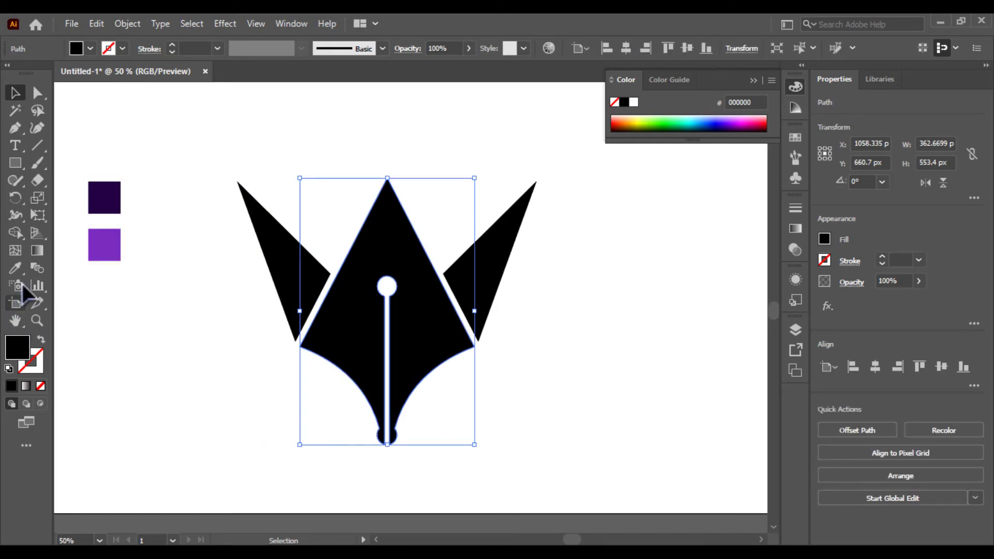
{"action": "left_click", "coordinate": [43, 252]}
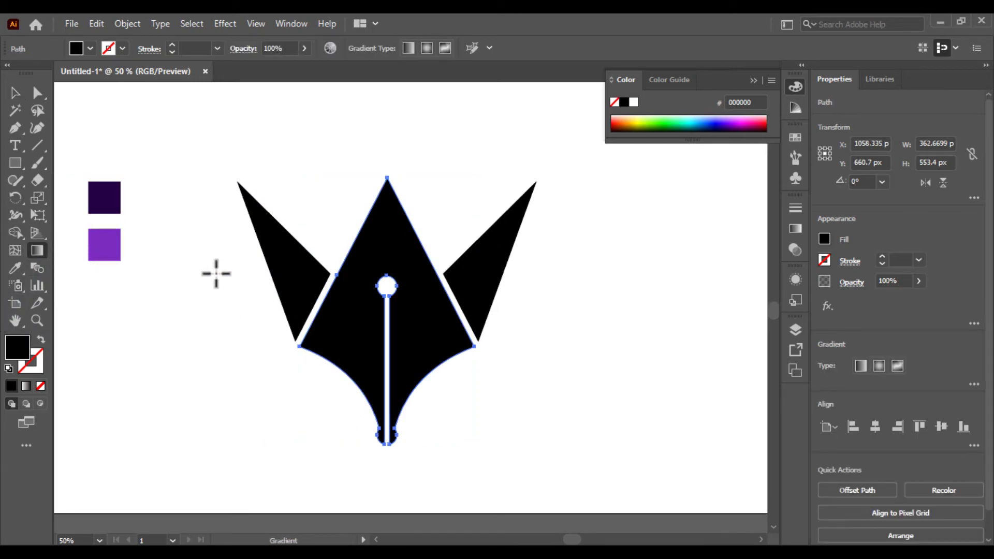
{"action": "left_click", "coordinate": [27, 387]}
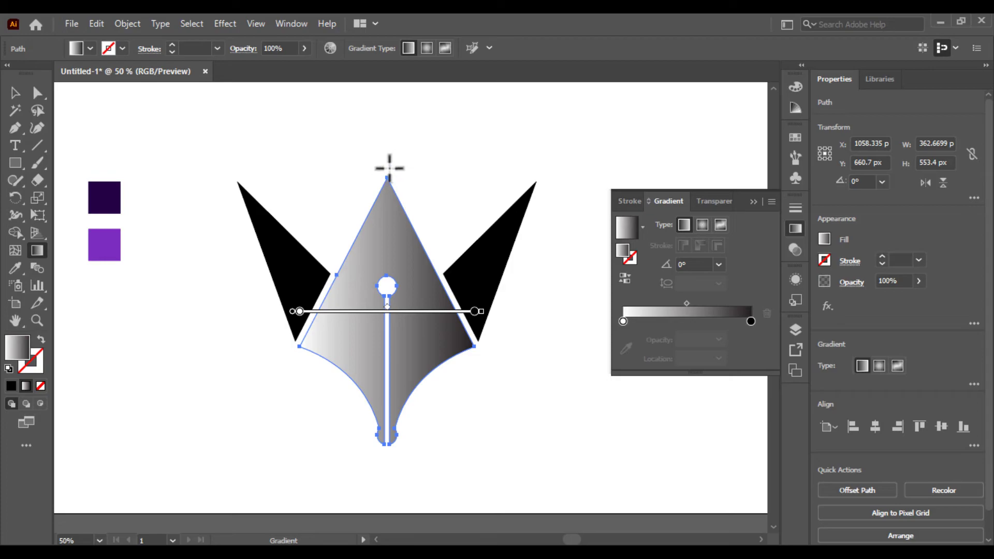
{"action": "left_click_drag", "start_coordinate": [387, 173], "coordinate": [386, 441]}
{"action": "left_click_drag", "start_coordinate": [417, 461], "coordinate": [423, 472]}
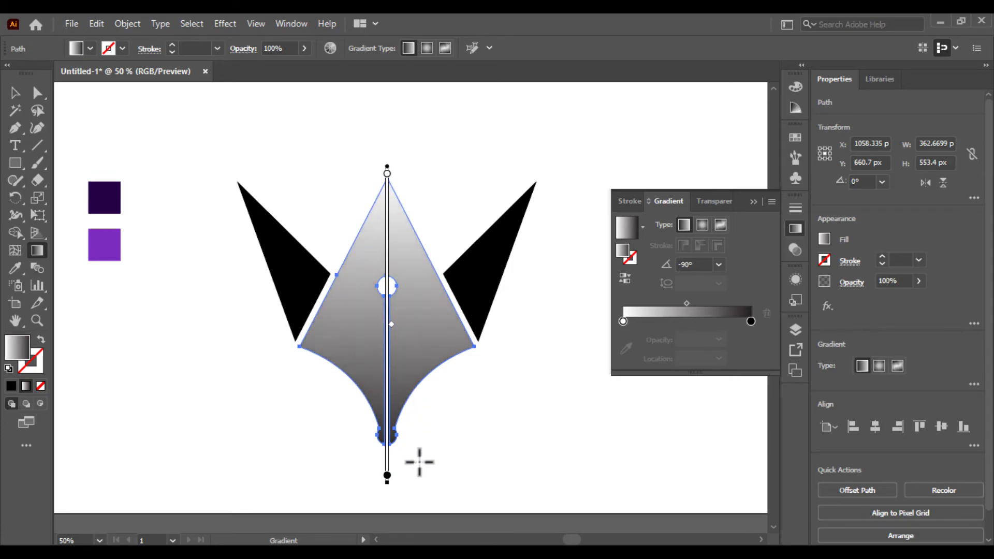
Recolor the nib's gradient with the swatch colors, sampling dark purple for the lower stop and bright purple for the upper stop
{"action": "double_click", "coordinate": [388, 475]}
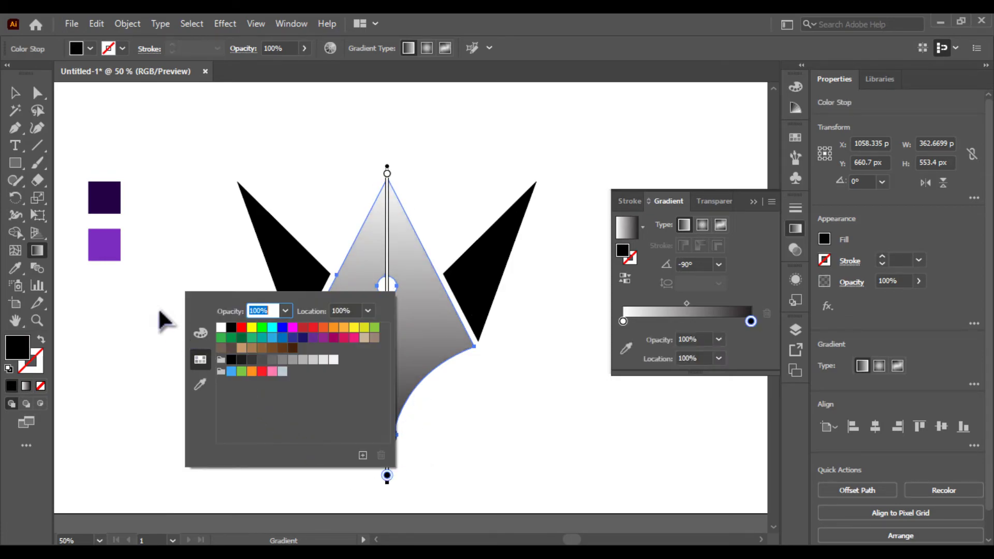
{"action": "left_click", "coordinate": [200, 384]}
{"action": "left_click", "coordinate": [105, 201]}
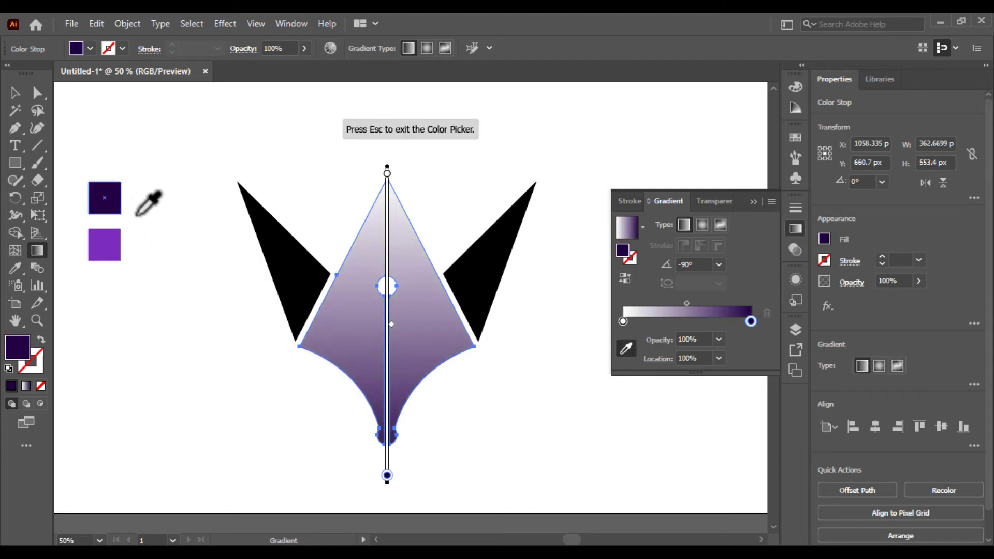
{"action": "key", "text": "Escape"}
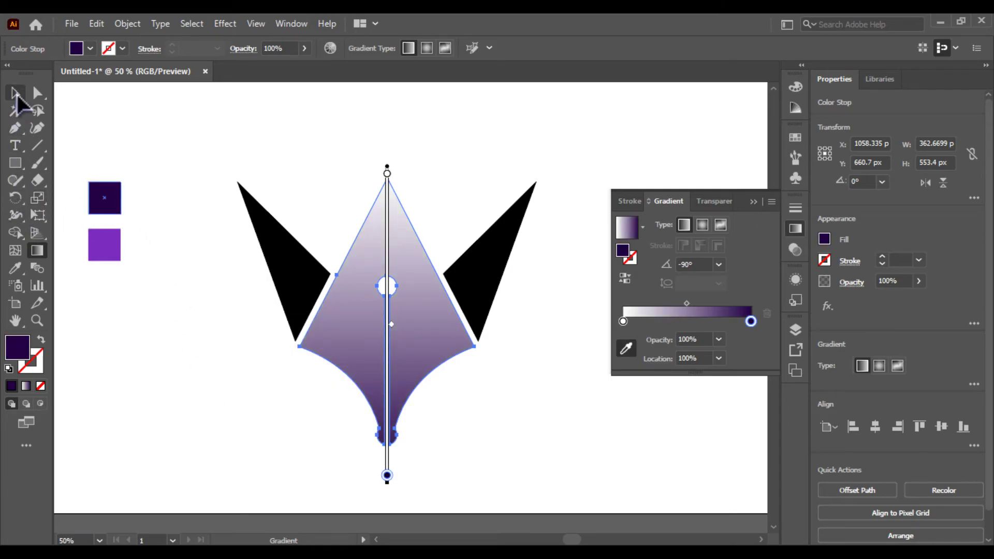
{"action": "double_click", "coordinate": [387, 174]}
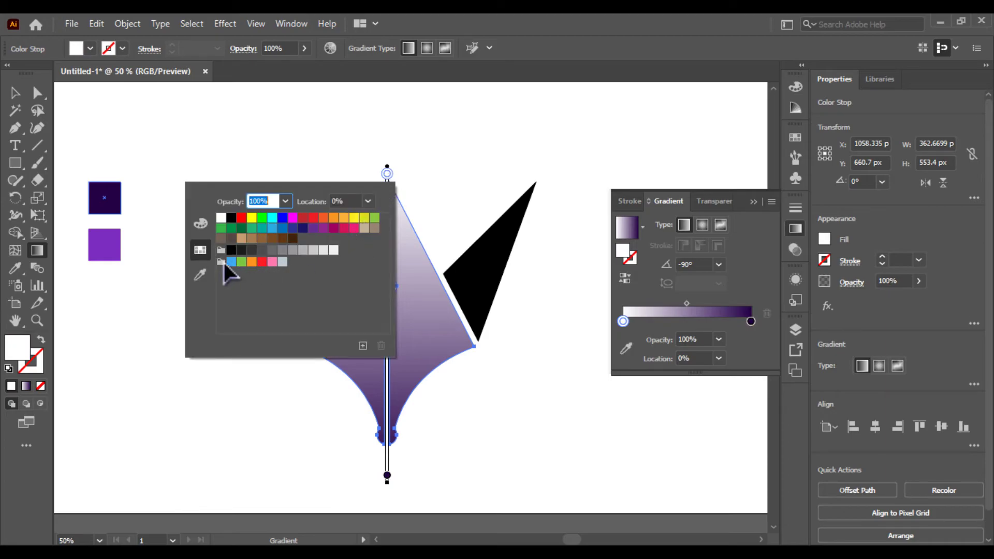
{"action": "left_click", "coordinate": [200, 274]}
{"action": "left_click", "coordinate": [117, 246]}
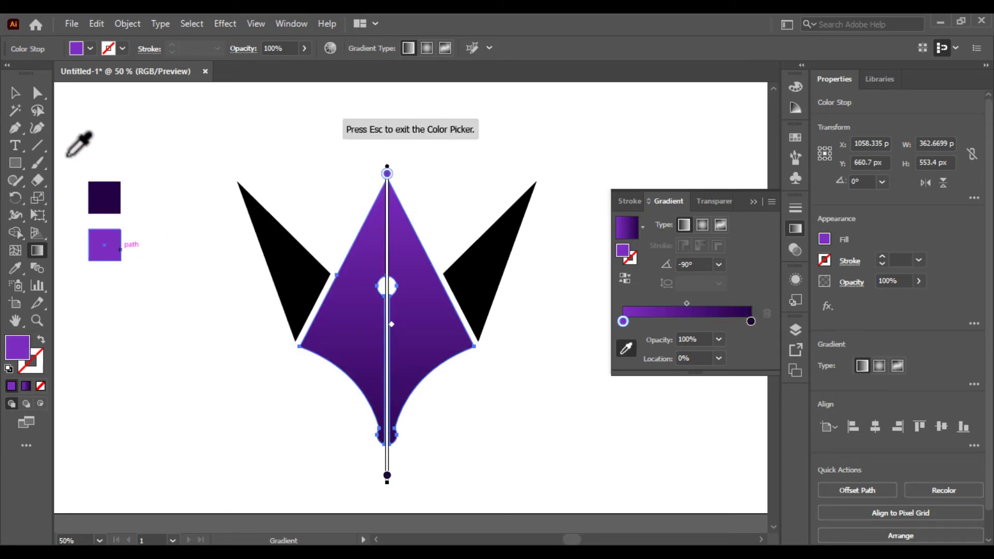
{"action": "key", "text": "Escape"}
{"action": "left_click", "coordinate": [207, 237]}
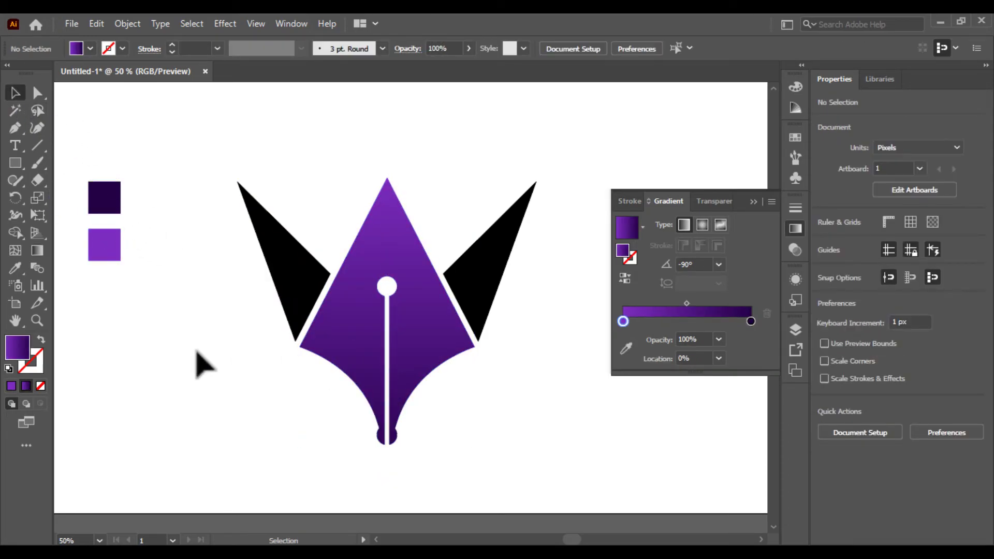
Fill the left spike with the purple gradient, running it diagonally at -45° from the upper outside toward the nib
{"action": "left_click", "coordinate": [266, 271]}
{"action": "left_click", "coordinate": [36, 250]}
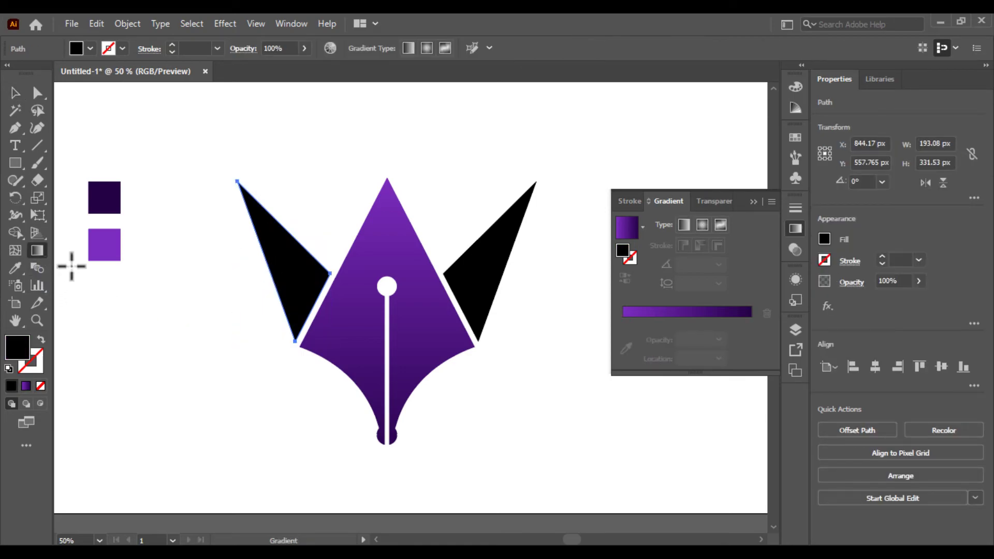
{"action": "left_click", "coordinate": [26, 386]}
{"action": "mouse_move", "coordinate": [221, 174]}
{"action": "left_mouse_down"}
{"action": "mouse_move", "coordinate": [411, 366]}
{"action": "mouse_move", "coordinate": [332, 286]}
{"action": "mouse_move", "coordinate": [313, 308]}
{"action": "left_mouse_up"}
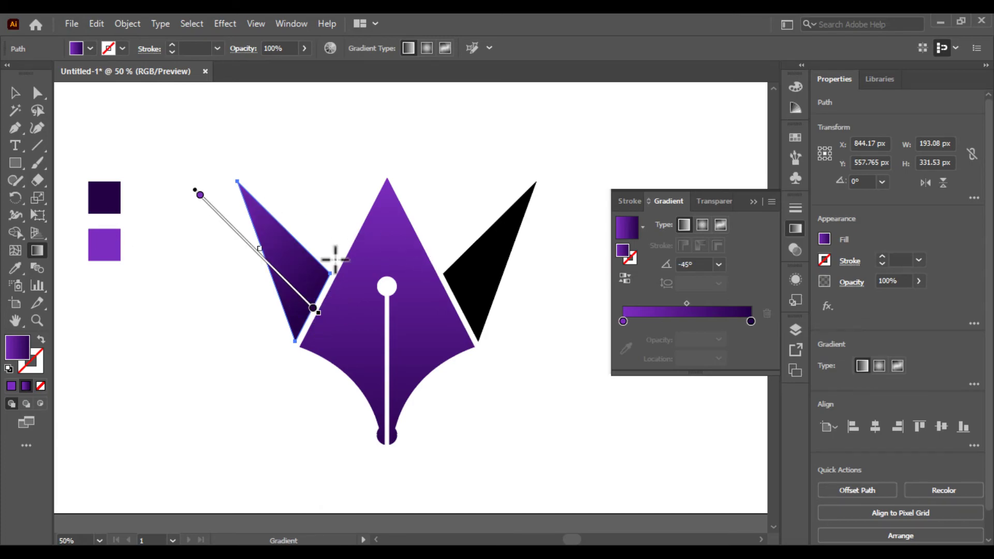
{"action": "left_click", "coordinate": [14, 93]}
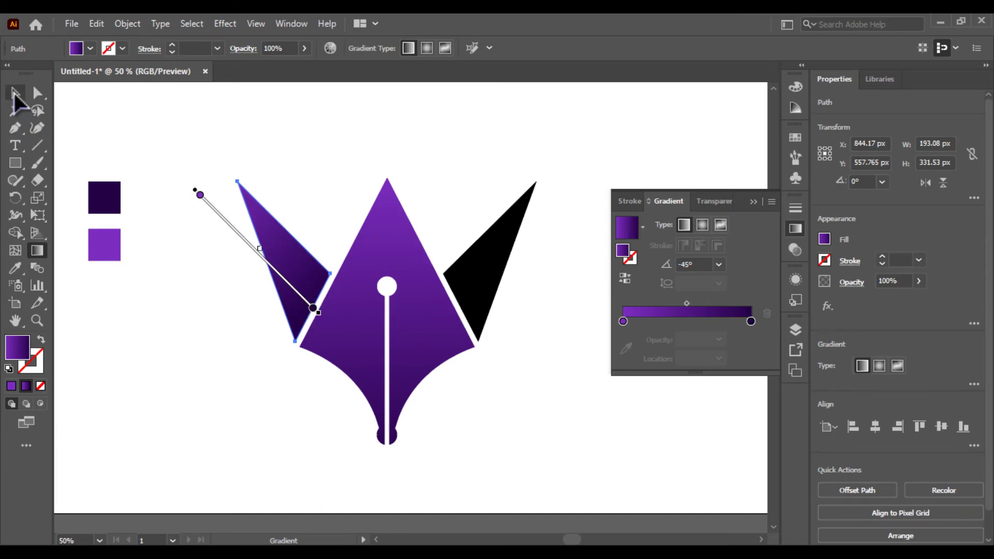
Fill the right spike with the same purple gradient, mirrored at -135° so it darkens toward the nib
{"action": "left_click", "coordinate": [473, 262]}
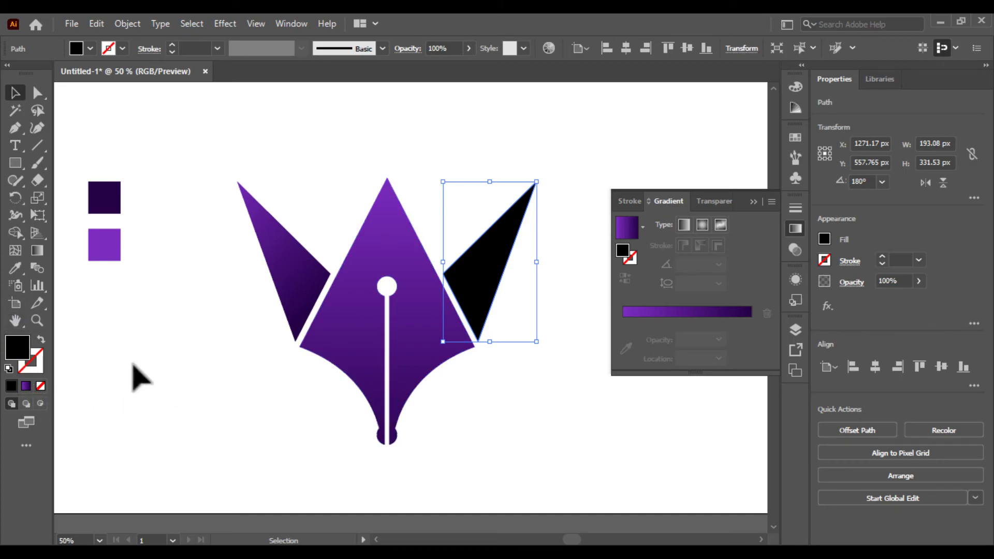
{"action": "left_click", "coordinate": [26, 386]}
{"action": "left_click", "coordinate": [37, 251]}
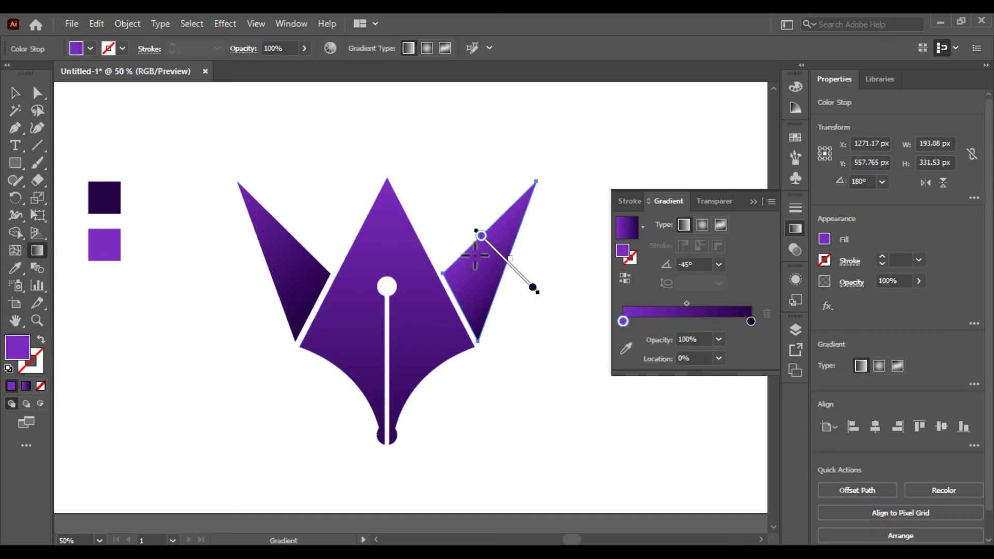
{"action": "mouse_move", "coordinate": [550, 195]}
{"action": "left_mouse_down"}
{"action": "mouse_move", "coordinate": [434, 310]}
{"action": "mouse_move", "coordinate": [452, 291]}
{"action": "mouse_move", "coordinate": [492, 314]}
{"action": "left_mouse_up"}
{"action": "left_click", "coordinate": [15, 93]}
{"action": "left_click", "coordinate": [288, 406]}
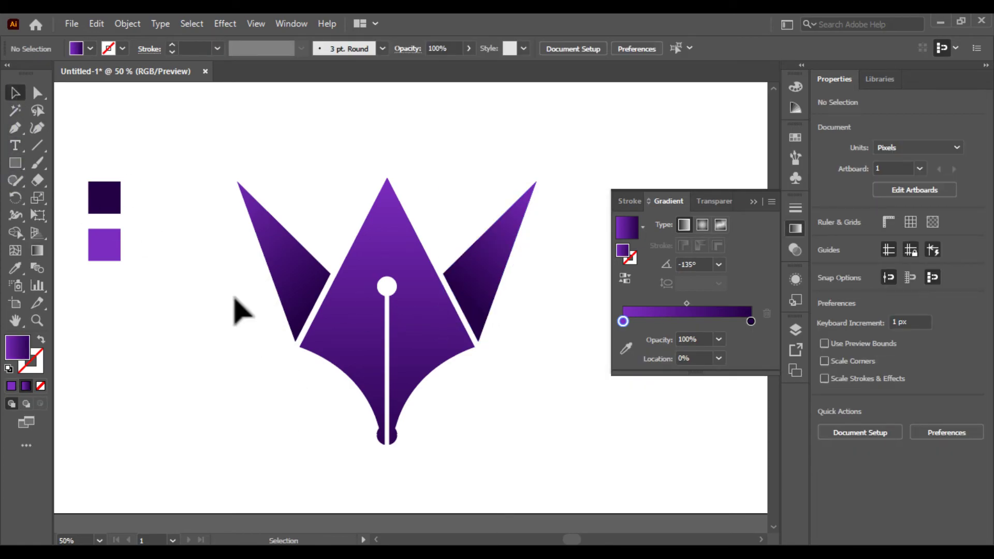
Group the nib with both spikes, and move the two purple swatches to the artboard's upper-left corner
{"action": "left_click_drag", "start_coordinate": [239, 334], "coordinate": [539, 415]}
{"action": "key", "text": "ctrl+minus"}
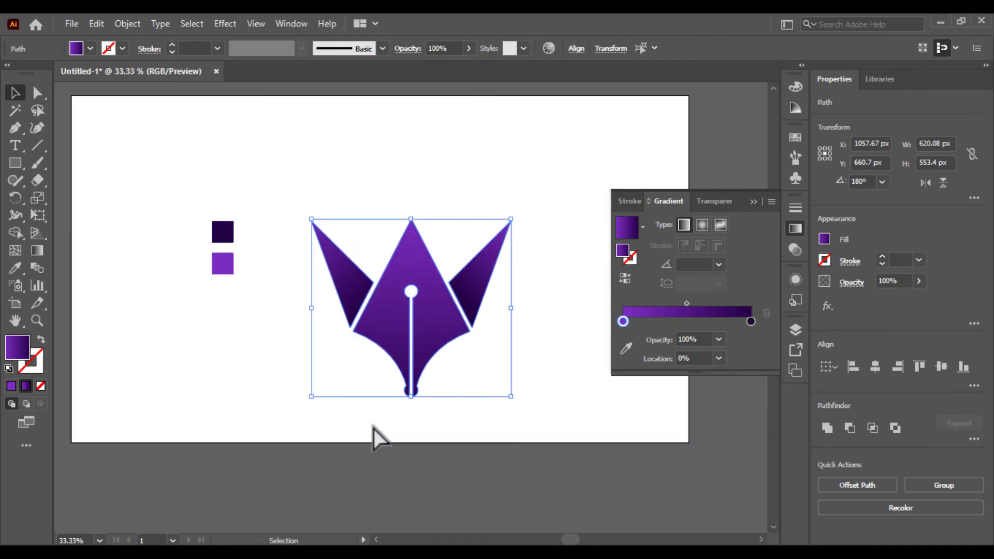
{"action": "right_click", "coordinate": [444, 354]}
{"action": "left_click", "coordinate": [469, 331]}
{"action": "left_click_drag", "start_coordinate": [255, 213], "coordinate": [217, 277]}
{"action": "left_click_drag", "start_coordinate": [226, 237], "coordinate": [108, 127]}
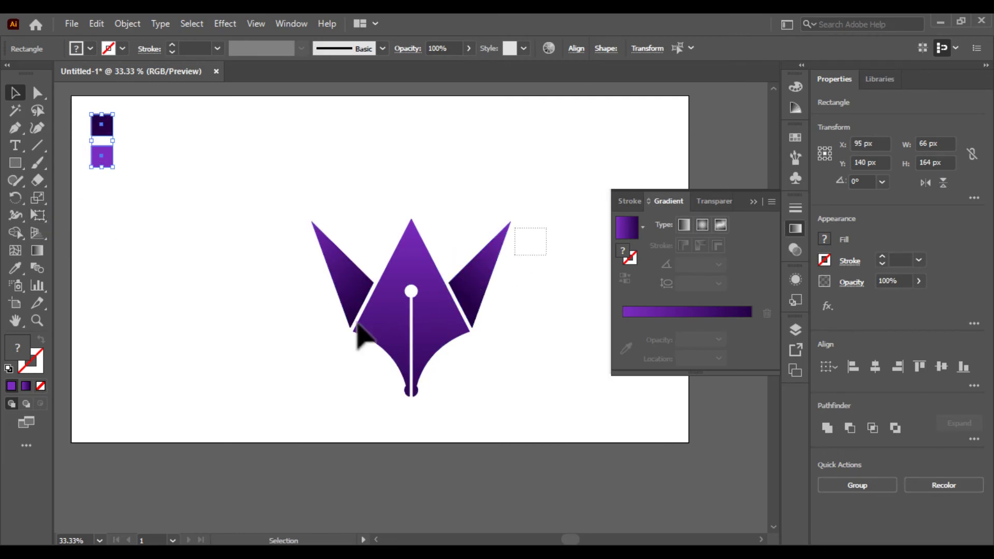
Scale the emblem group down proportionally to about three quarters of its size and move it up toward the artboard's middle
{"action": "left_click", "coordinate": [384, 329]}
{"action": "left_click_drag", "start_coordinate": [512, 222], "coordinate": [491, 233]}
{"action": "left_click_drag", "start_coordinate": [455, 327], "coordinate": [424, 276]}
{"action": "left_click", "coordinate": [435, 348]}
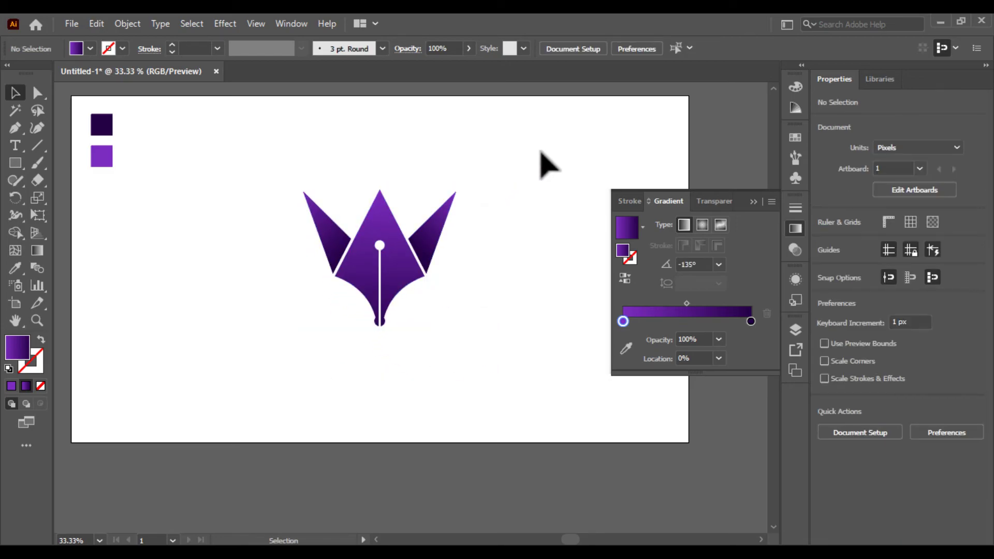
Center the emblem horizontally and vertically on the artboard
{"action": "left_click_drag", "start_coordinate": [566, 119], "coordinate": [415, 313]}
{"action": "left_click", "coordinate": [623, 46]}
{"action": "left_click", "coordinate": [687, 47]}
{"action": "left_click", "coordinate": [489, 222]}
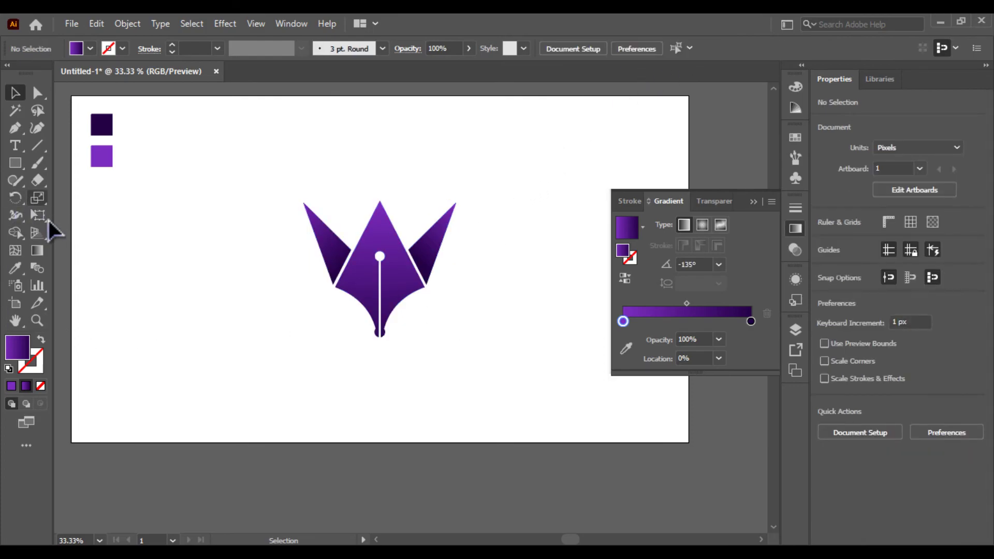
Add the text "CROWN WRITER" below the emblem in Nexa Heavy at 72 pt
{"action": "left_click", "coordinate": [181, 401]}
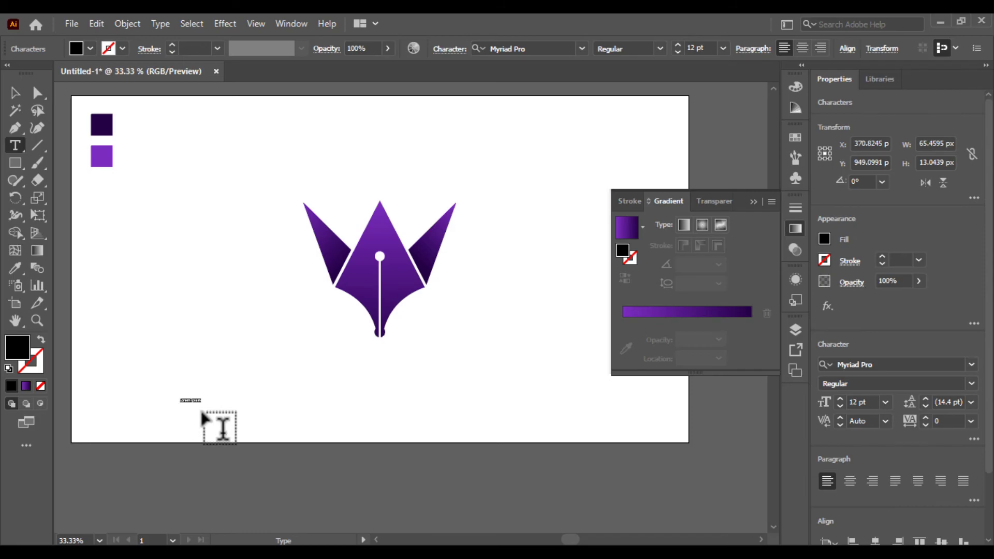
{"action": "left_click", "coordinate": [583, 49]}
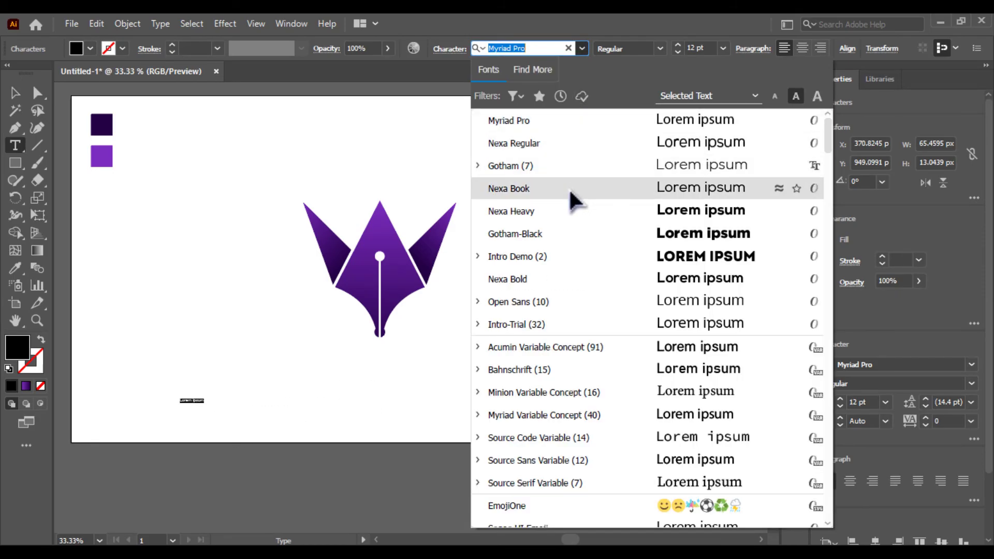
{"action": "left_click", "coordinate": [572, 212]}
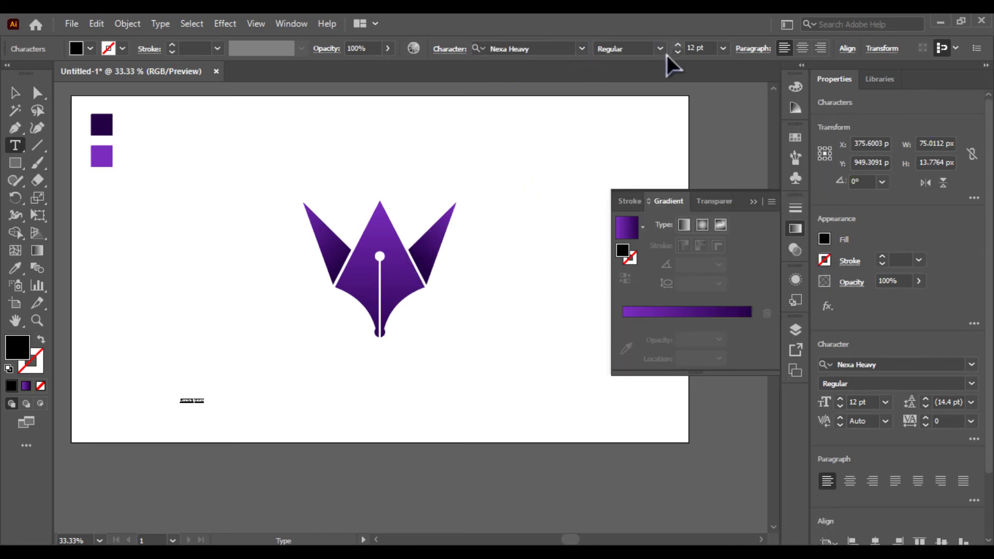
{"action": "left_click", "coordinate": [724, 48]}
{"action": "left_click", "coordinate": [744, 311]}
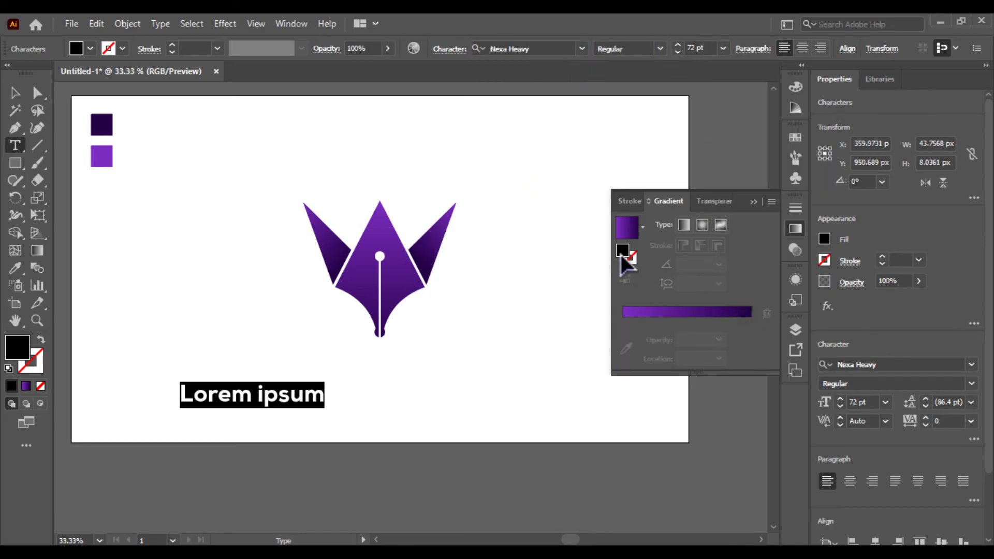
{"action": "type", "text": "c"}
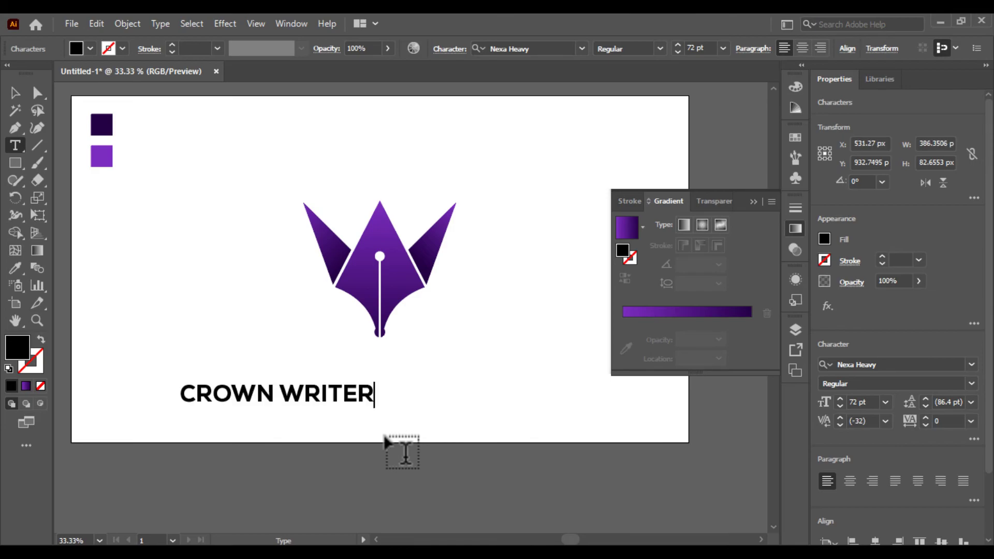
Set the CROWN WRITER text's tracking to 200 and its font size to 72 pt
{"action": "key", "text": "ctrl+a"}
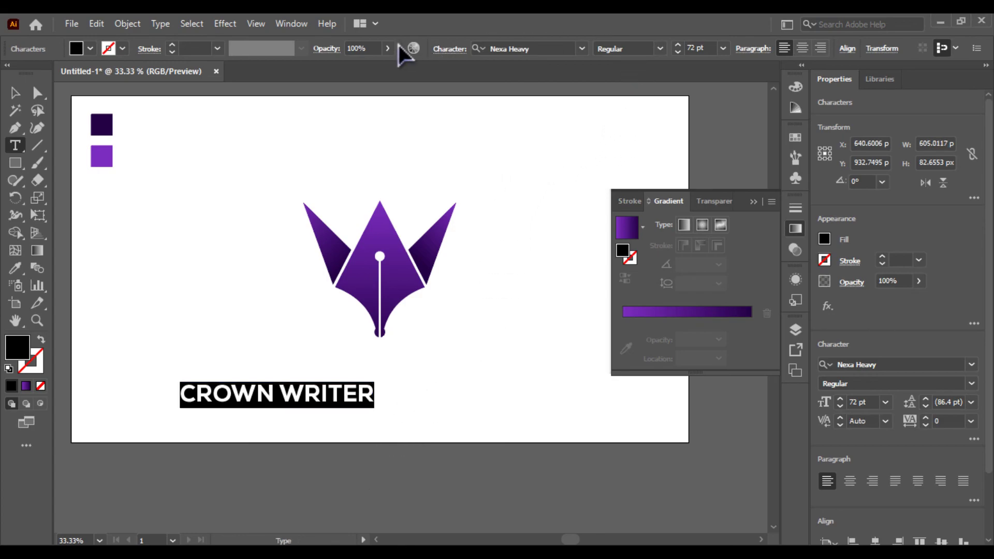
{"action": "left_click", "coordinate": [456, 51]}
{"action": "left_click", "coordinate": [455, 135]}
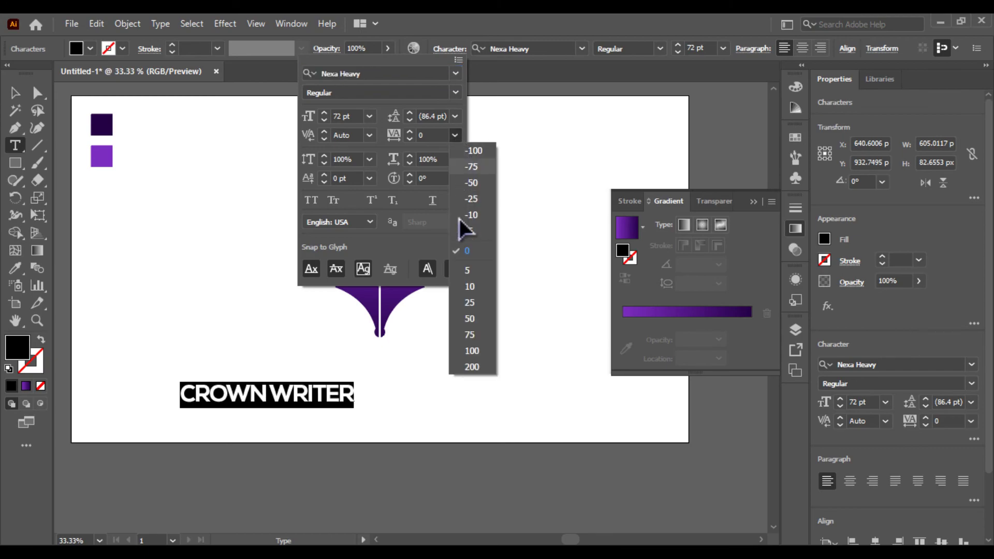
{"action": "left_click", "coordinate": [472, 367]}
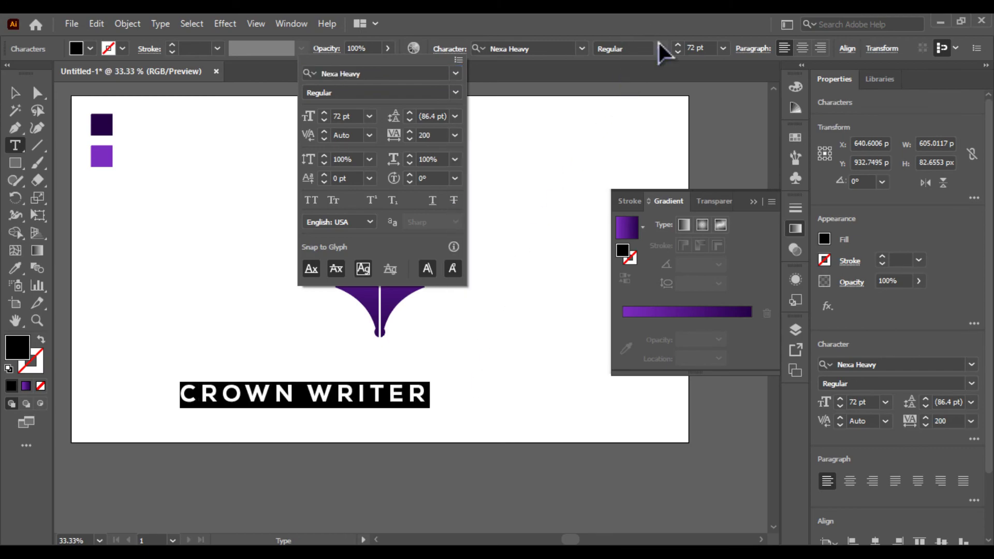
{"action": "left_click", "coordinate": [723, 47]}
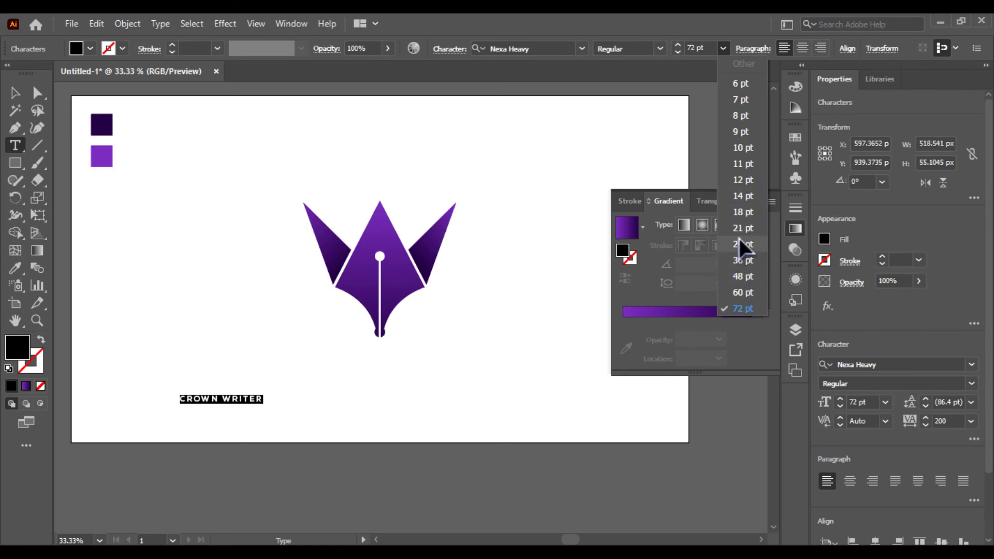
{"action": "left_click", "coordinate": [741, 308]}
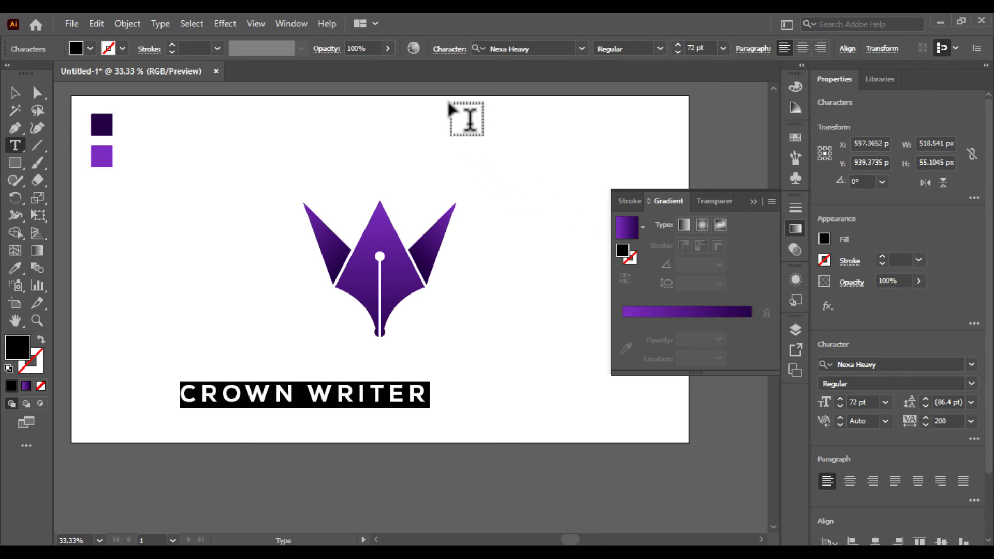
Search the fonts for NEXA and apply Nexa Regular to the CROWN WRITER text
{"action": "left_click", "coordinate": [554, 52]}
{"action": "type", "text": "NEXA"}
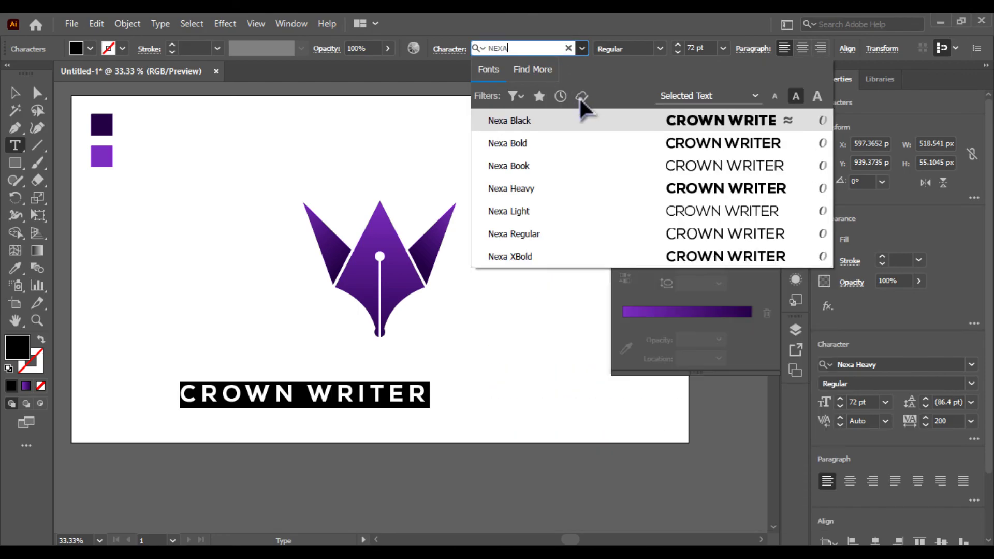
{"action": "left_click", "coordinate": [619, 236]}
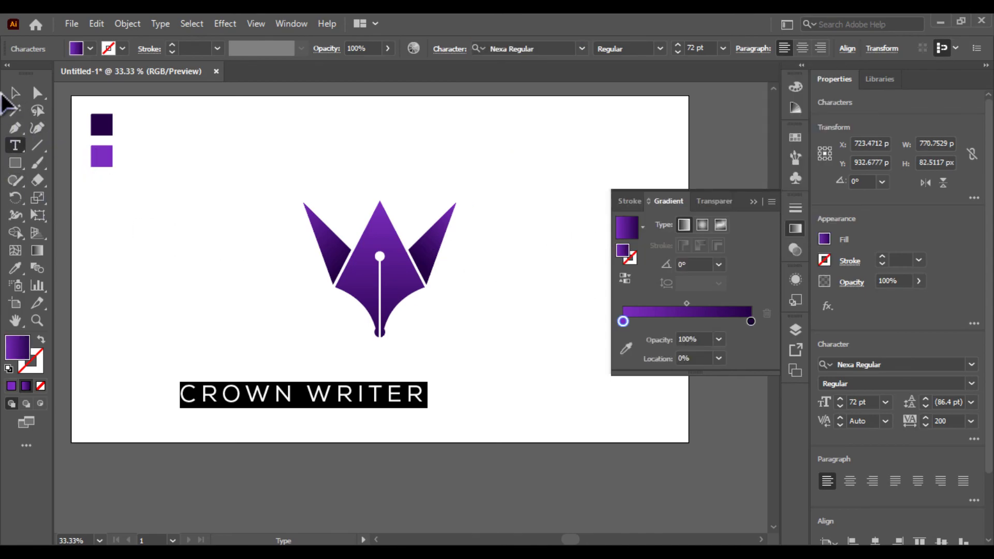
Move the CROWN WRITER text directly beneath the emblem and align both on their horizontal centers
{"action": "left_click", "coordinate": [16, 96]}
{"action": "left_click_drag", "start_coordinate": [401, 398], "coordinate": [473, 364]}
{"action": "left_click_drag", "start_coordinate": [464, 399], "coordinate": [255, 248]}
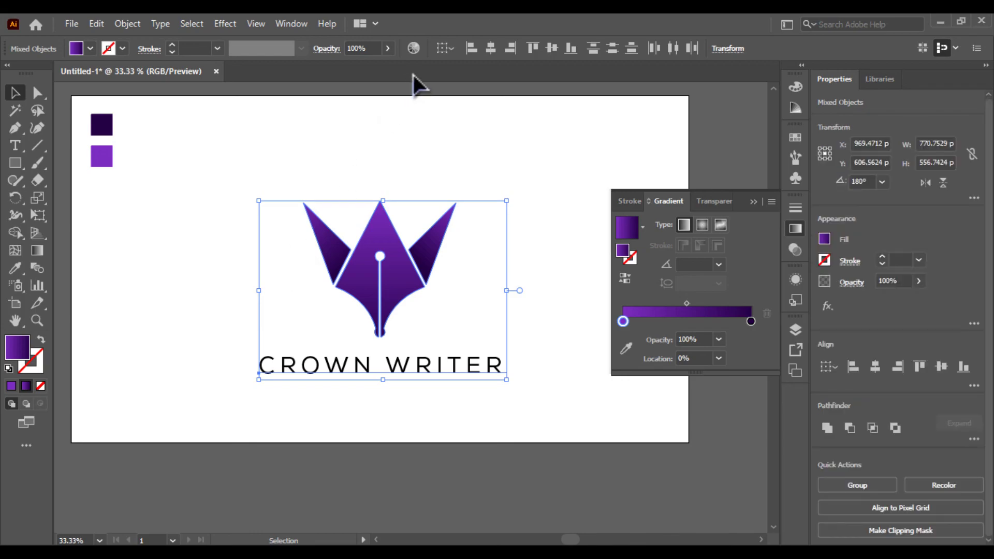
{"action": "left_click", "coordinate": [501, 48]}
{"action": "left_click", "coordinate": [566, 211]}
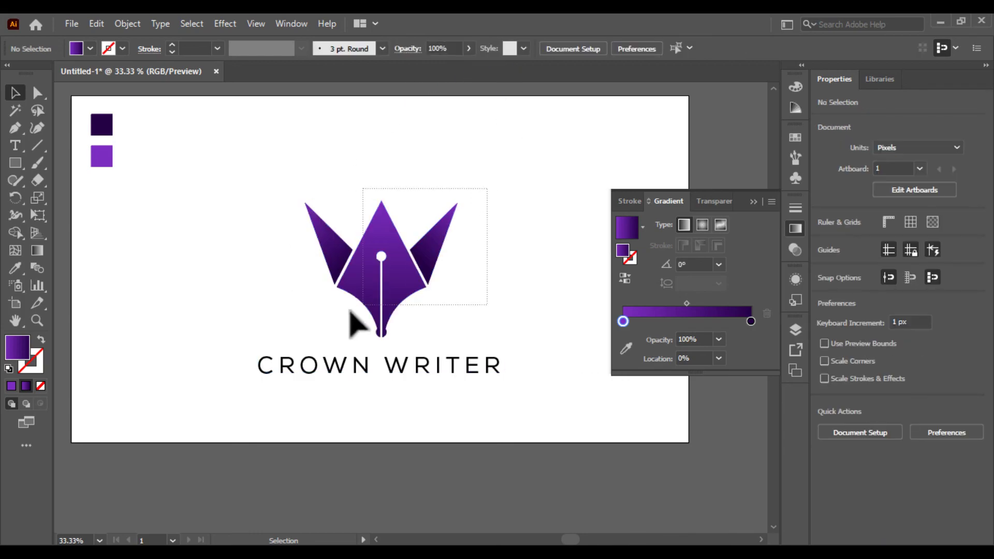
Scale the emblem down to about three quarters of its size and move it down closer to the text
{"action": "left_click", "coordinate": [352, 316]}
{"action": "left_click_drag", "start_coordinate": [459, 202], "coordinate": [439, 218]}
{"action": "left_click_drag", "start_coordinate": [389, 271], "coordinate": [389, 287]}
Group the emblem with the CROWN WRITER text and center the group horizontally and vertically on the artboard
{"action": "key", "text": "ctrl+a"}
{"action": "right_click", "coordinate": [426, 272]}
{"action": "left_click", "coordinate": [454, 375]}
{"action": "left_click", "coordinate": [491, 48]}
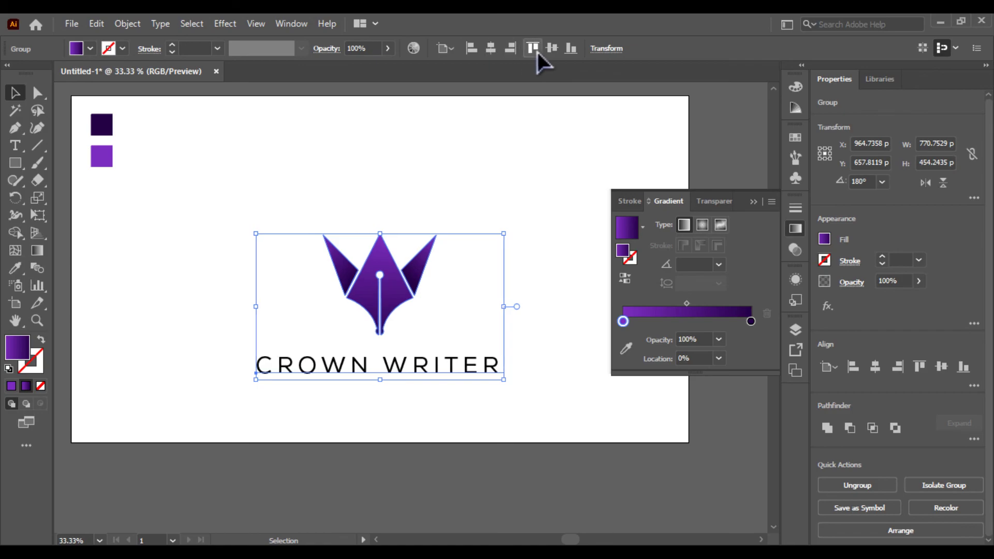
{"action": "left_click", "coordinate": [552, 48]}
{"action": "left_click", "coordinate": [547, 155]}
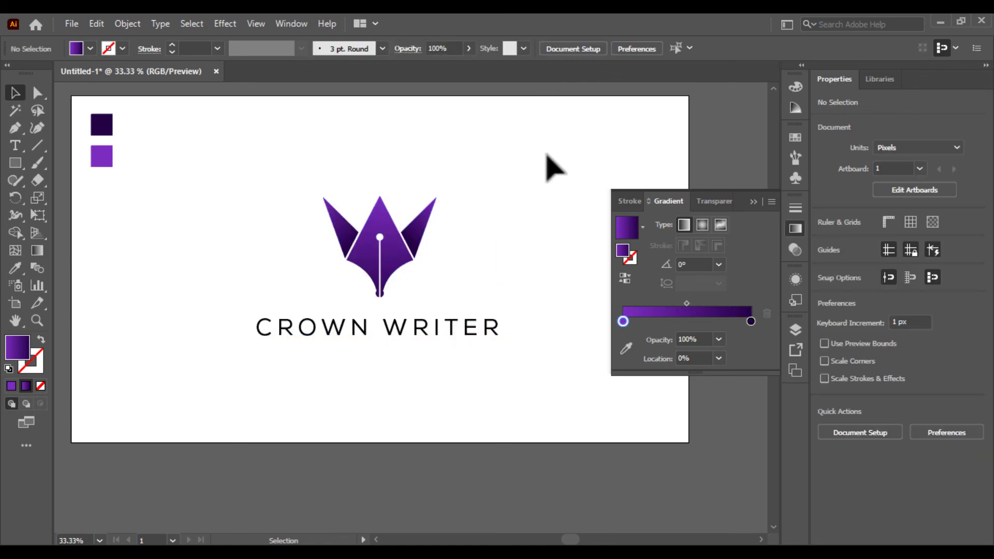
{"action": "left_click", "coordinate": [755, 202]}
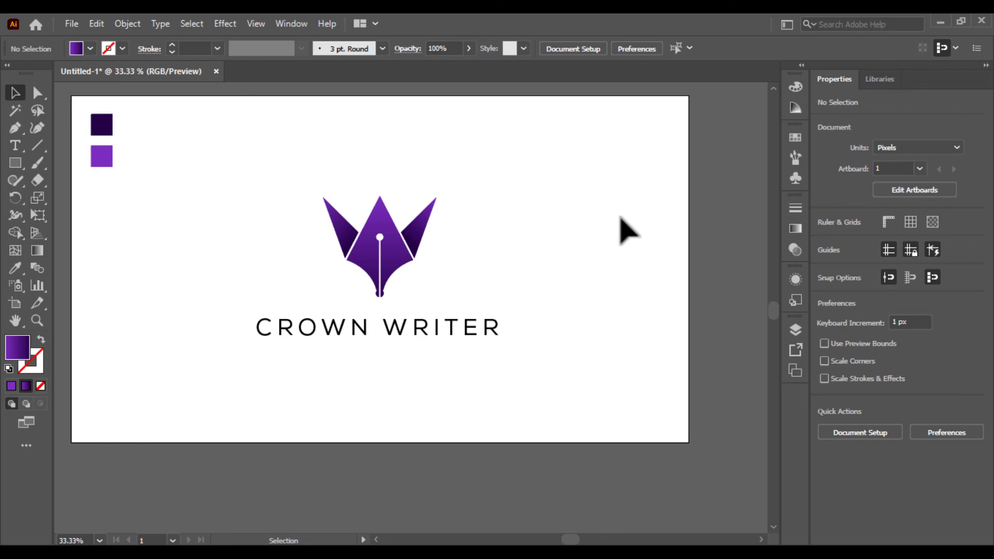
{"action": "scroll", "coordinate": [628, 230], "scroll_direction": "up", "scroll_amount": 1}
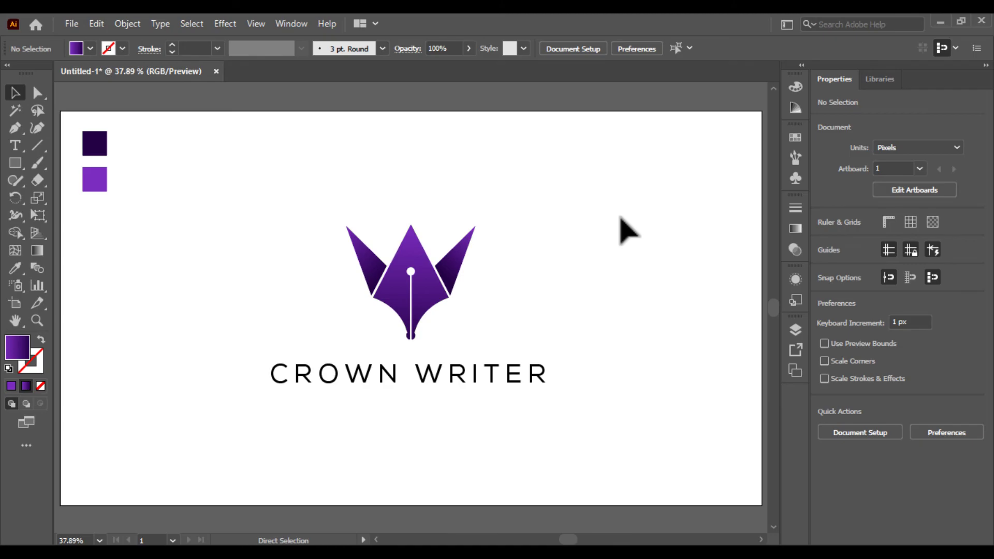